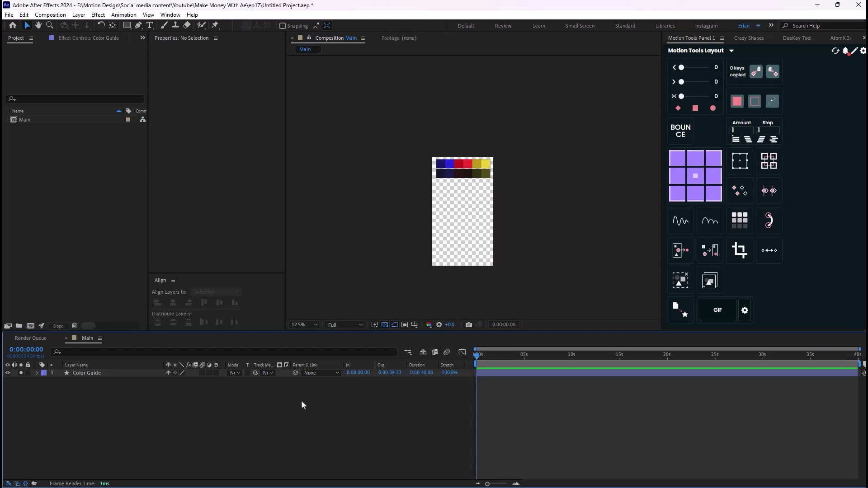
Step: Create a 1080 × 1920 px solid named BG and place it beneath the Color Guide layer
{"action": "key", "text": "ctrl+y"}
{"action": "type", "text": "BG"}
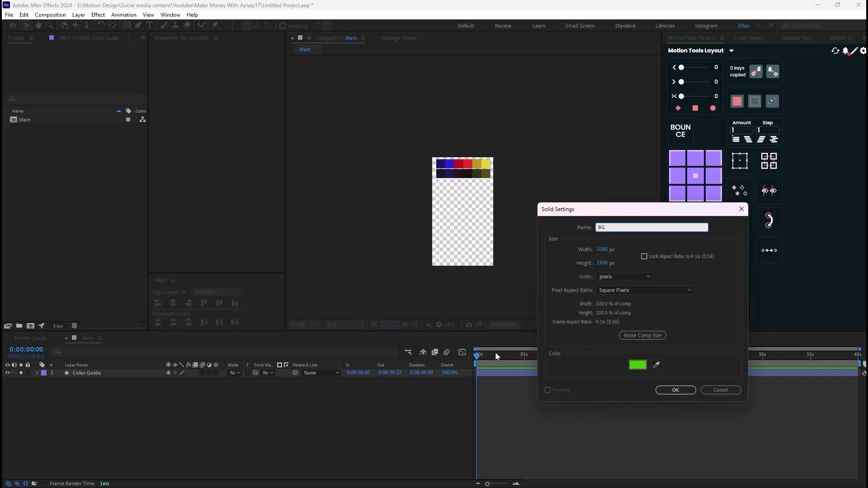
{"action": "key", "text": "Return"}
{"action": "left_click_drag", "start_coordinate": [120, 373], "coordinate": [122, 385]}
Step: Apply the Gradient Ramp effect to the BG layer
{"action": "key", "text": "period"}
{"action": "key", "text": "ctrl+space"}
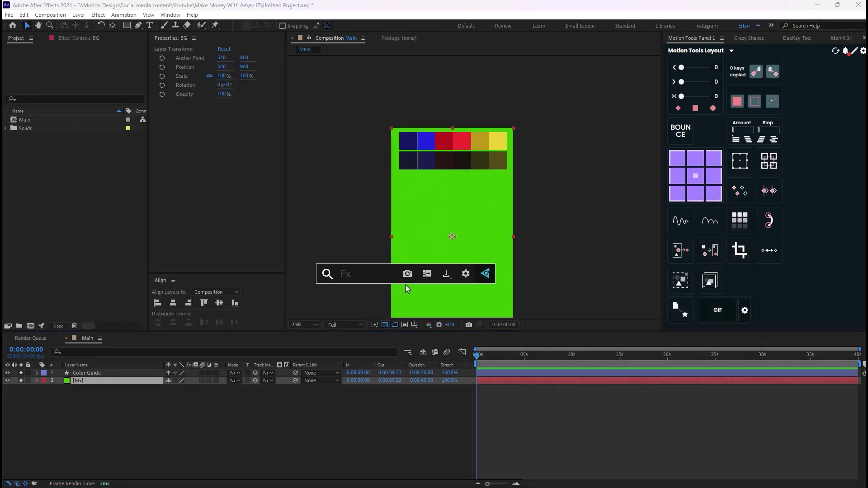
{"action": "type", "text": "grad"}
{"action": "key", "text": "Down"}
{"action": "key", "text": "Return"}
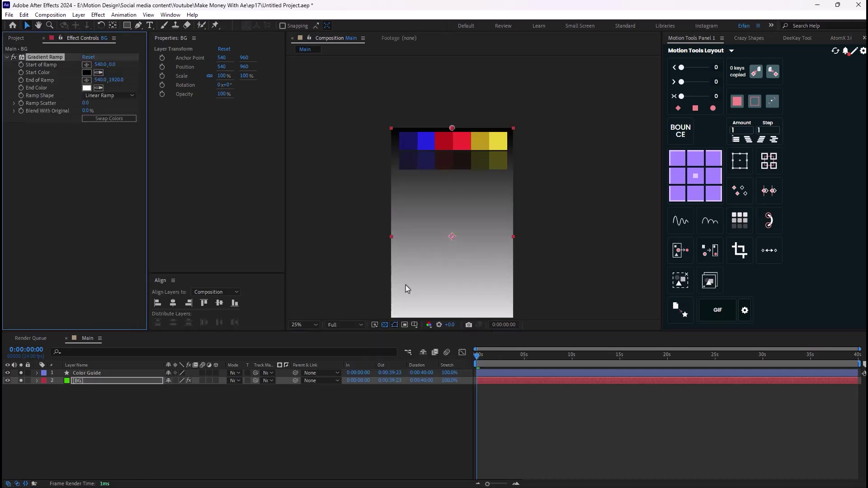
Step: Sample the ramp's start and end colors from the first and second swatches in the color guide's lower row
{"action": "key", "text": "comma"}
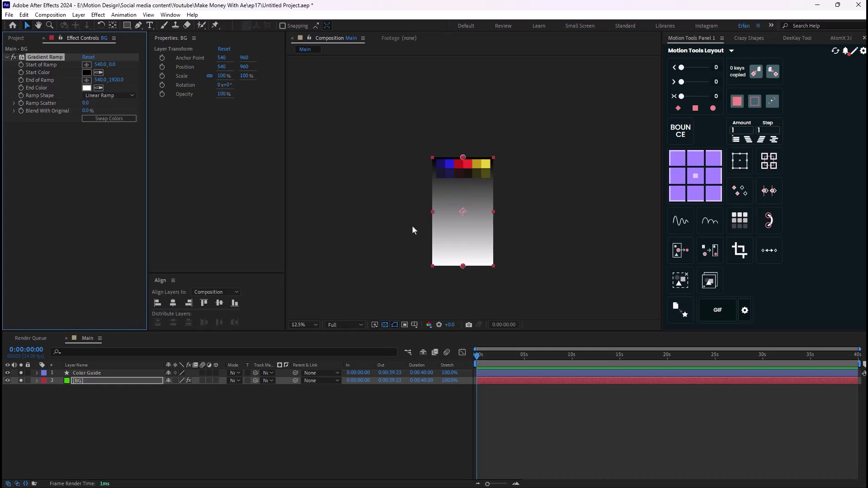
{"action": "key", "text": "period"}
{"action": "key", "text": "comma"}
{"action": "left_click", "coordinate": [98, 72]}
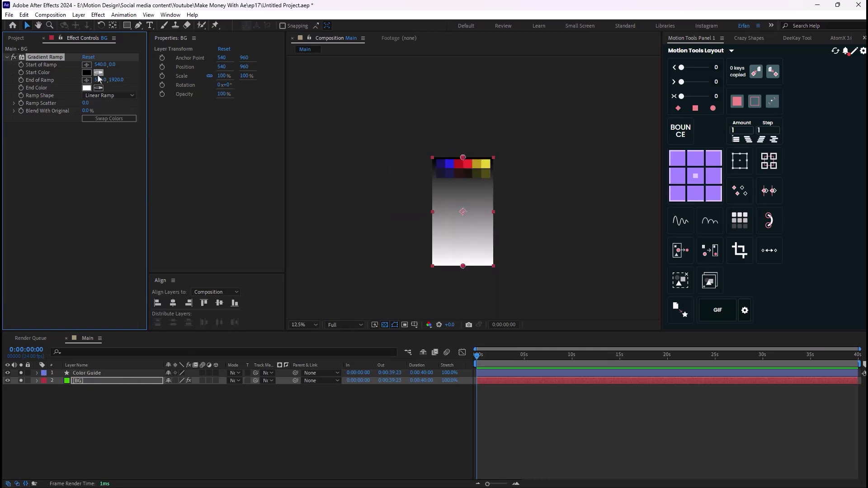
{"action": "left_click", "coordinate": [439, 174]}
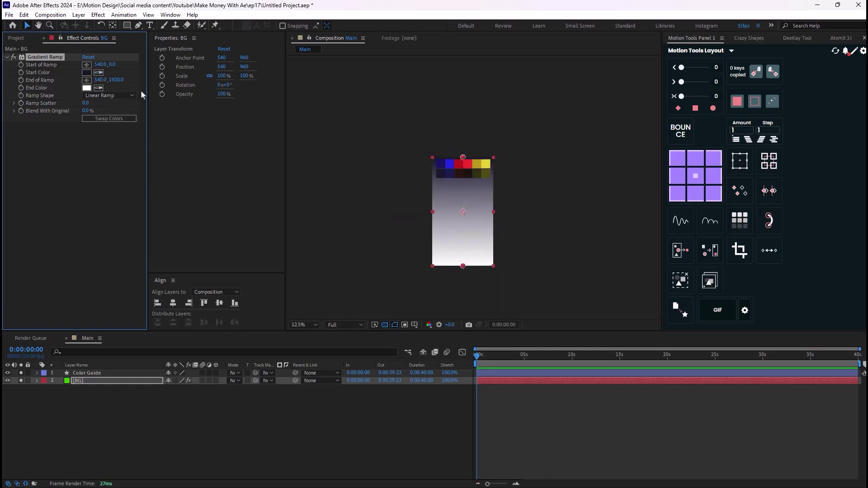
{"action": "left_click", "coordinate": [450, 179]}
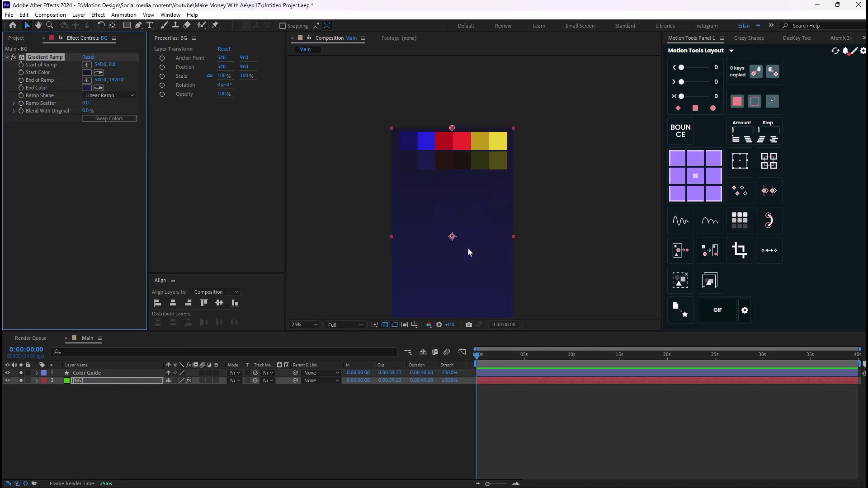
Step: Change the ramp shape to Radial Ramp and move the start of the ramp to about 784, 980
{"action": "left_click", "coordinate": [131, 96]}
{"action": "left_click", "coordinate": [133, 117]}
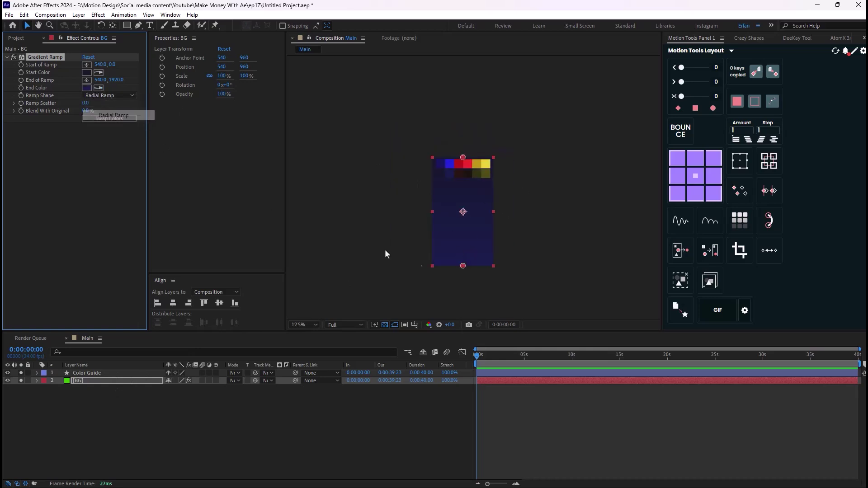
{"action": "scroll", "coordinate": [468, 231], "scroll_direction": "up", "scroll_amount": 1}
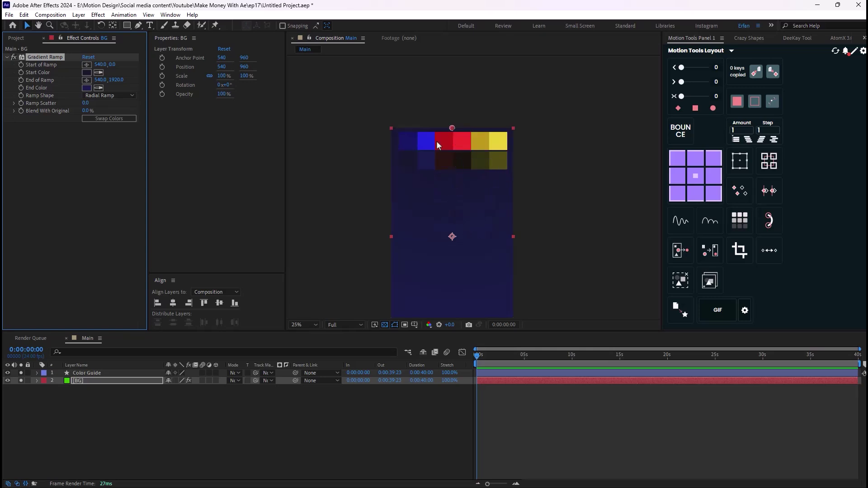
{"action": "left_click_drag", "start_coordinate": [452, 129], "coordinate": [480, 237]}
{"action": "scroll", "coordinate": [461, 238], "scroll_direction": "down", "scroll_amount": 1}
{"action": "left_click", "coordinate": [345, 414]}
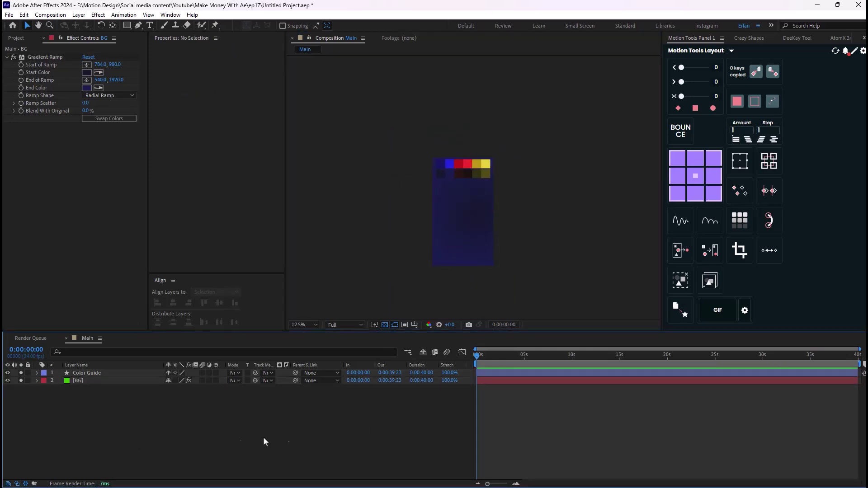
Step: Draw a tall rectangle shape, about 264 × 1728 px, along the composition's left edge, extending past the bottom
{"action": "key", "text": "q"}
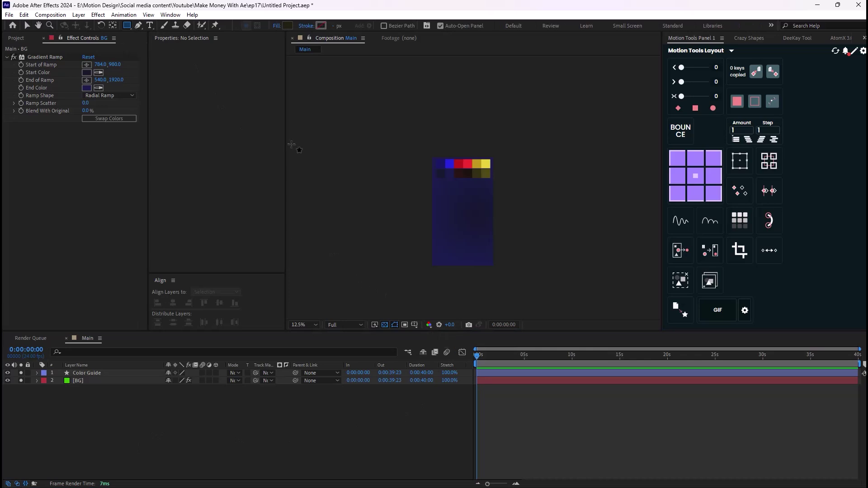
{"action": "mouse_move", "coordinate": [433, 191]}
{"action": "left_mouse_down"}
{"action": "mouse_move", "coordinate": [448, 204]}
{"action": "mouse_move", "coordinate": [448, 276]}
{"action": "left_mouse_up"}
{"action": "scroll", "coordinate": [452, 236], "scroll_direction": "up", "scroll_amount": 1}
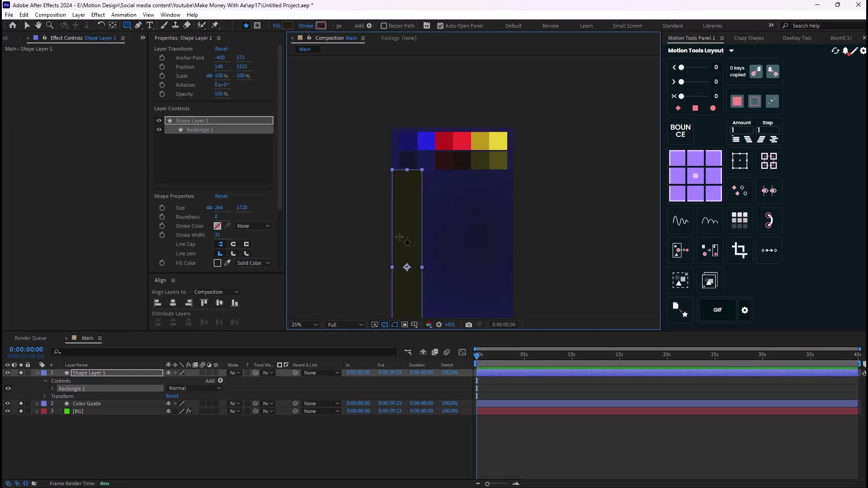
{"action": "left_click_drag", "start_coordinate": [406, 242], "coordinate": [466, 169]}
Step: Give the rectangle round line caps and joins, and set its roundness to about 163
{"action": "left_click", "coordinate": [234, 256]}
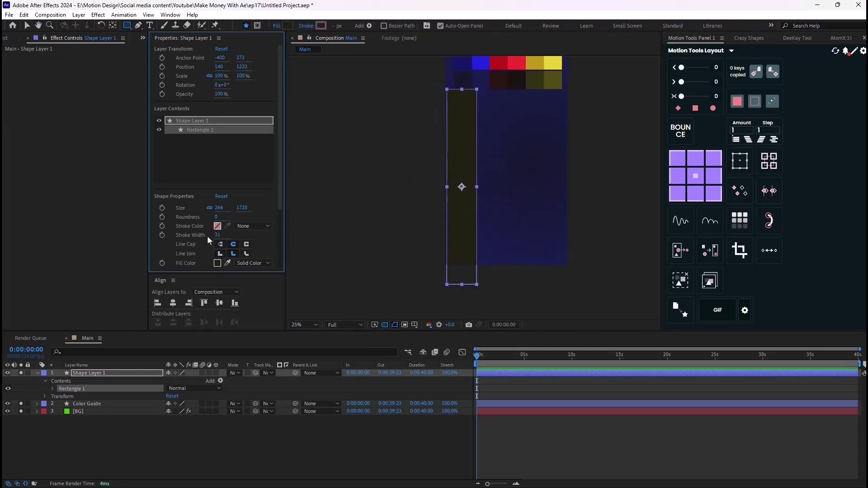
{"action": "scroll", "coordinate": [212, 242], "scroll_direction": "down", "scroll_amount": 3}
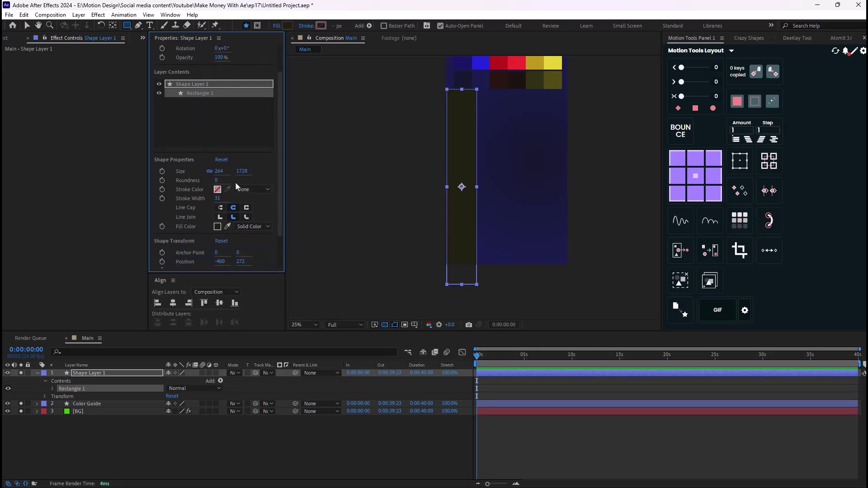
{"action": "left_click_drag", "start_coordinate": [218, 182], "coordinate": [295, 189]}
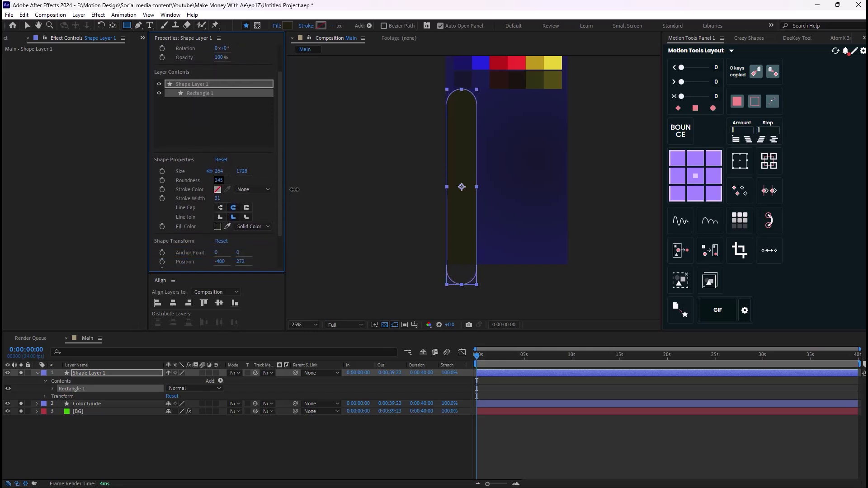
{"action": "left_click", "coordinate": [264, 428]}
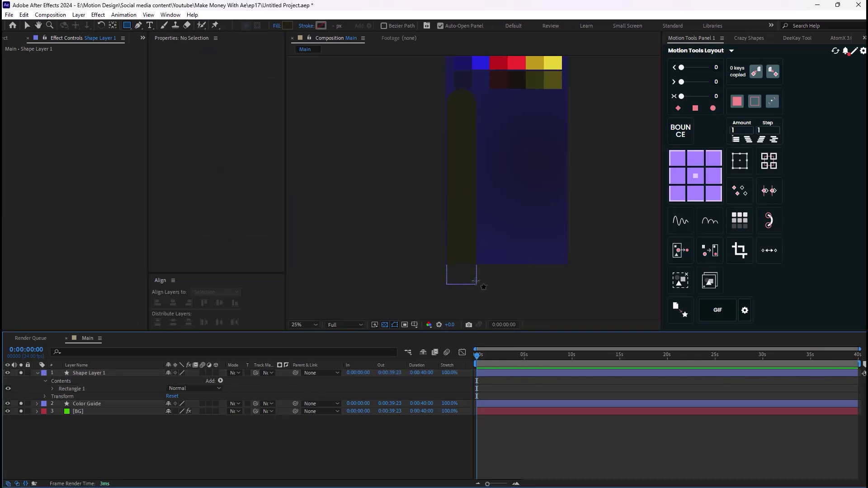
Step: Change the bar's fill to a linear gradient and align the gradient vertically from the bar's top to bottom
{"action": "left_click", "coordinate": [466, 234]}
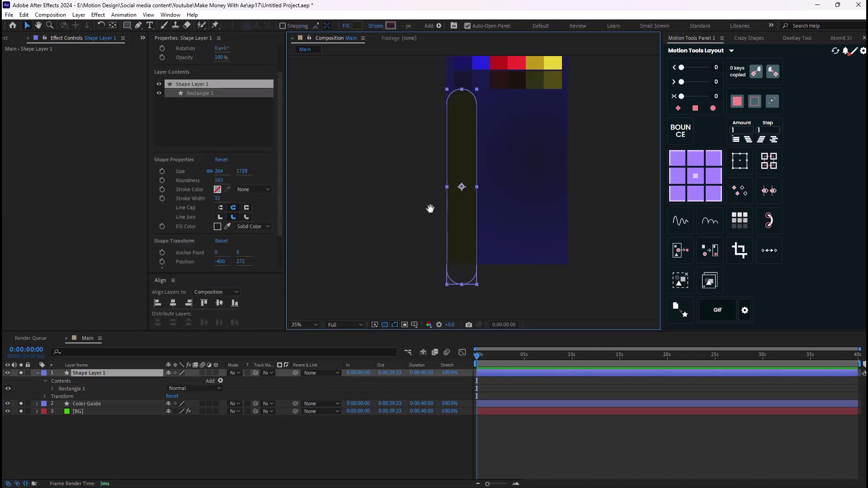
{"action": "left_click_drag", "start_coordinate": [430, 208], "coordinate": [439, 274]}
{"action": "key", "text": "v"}
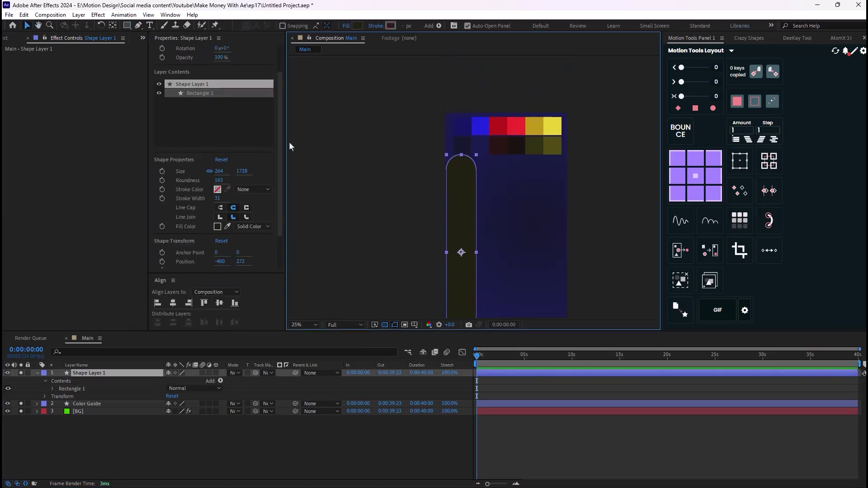
{"action": "left_click", "coordinate": [345, 27]}
{"action": "left_click", "coordinate": [420, 223]}
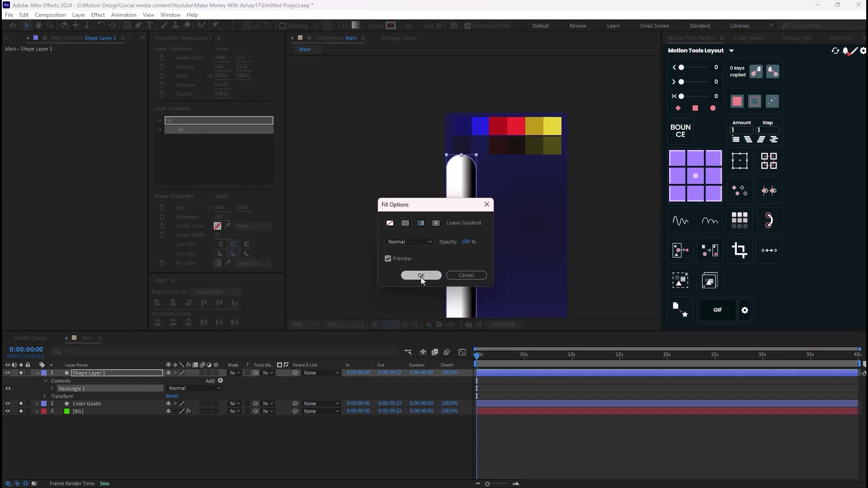
{"action": "left_click", "coordinate": [420, 276]}
{"action": "left_click_drag", "start_coordinate": [460, 259], "coordinate": [489, 75]}
{"action": "mouse_move", "coordinate": [496, 173]}
{"action": "left_mouse_down"}
{"action": "mouse_move", "coordinate": [480, 277]}
{"action": "mouse_move", "coordinate": [490, 273]}
{"action": "mouse_move", "coordinate": [482, 228]}
{"action": "mouse_move", "coordinate": [493, 248]}
{"action": "mouse_move", "coordinate": [517, 229]}
{"action": "mouse_move", "coordinate": [481, 222]}
{"action": "mouse_move", "coordinate": [484, 228]}
{"action": "left_mouse_up"}
{"action": "key", "text": "v"}
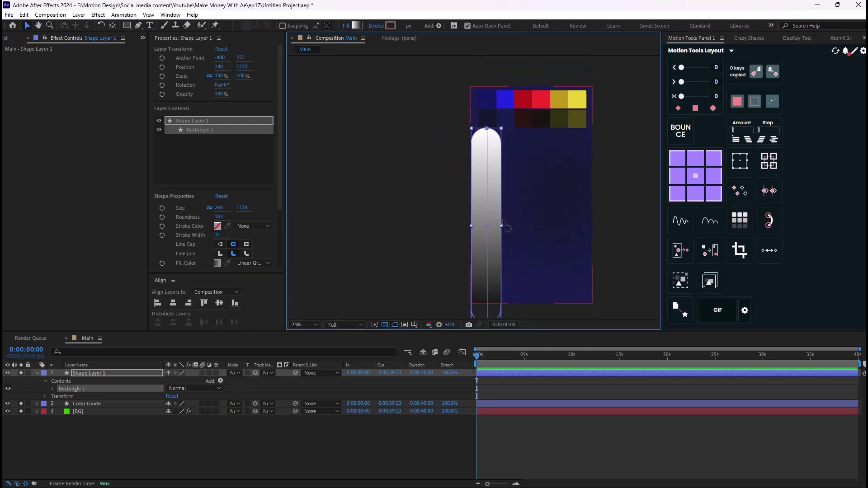
Step: Color the bar's gradient from dark blue 171865 to bright blue 2426DE, sampled from the color guide
{"action": "left_click", "coordinate": [356, 25]}
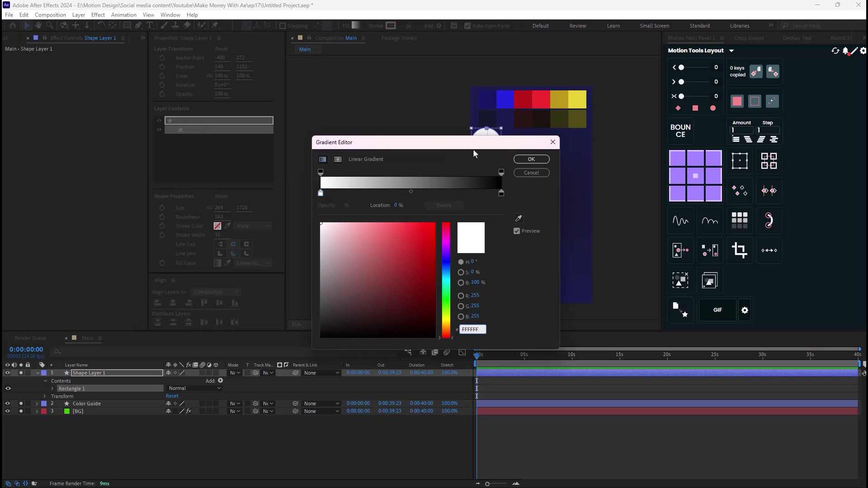
{"action": "left_click_drag", "start_coordinate": [475, 144], "coordinate": [555, 200]}
{"action": "left_click", "coordinate": [599, 275]}
{"action": "left_click", "coordinate": [483, 107]}
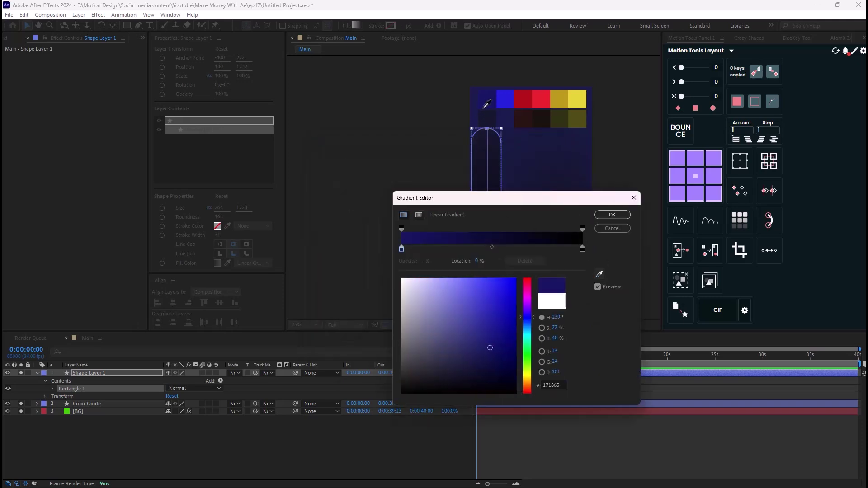
{"action": "left_click", "coordinate": [582, 249]}
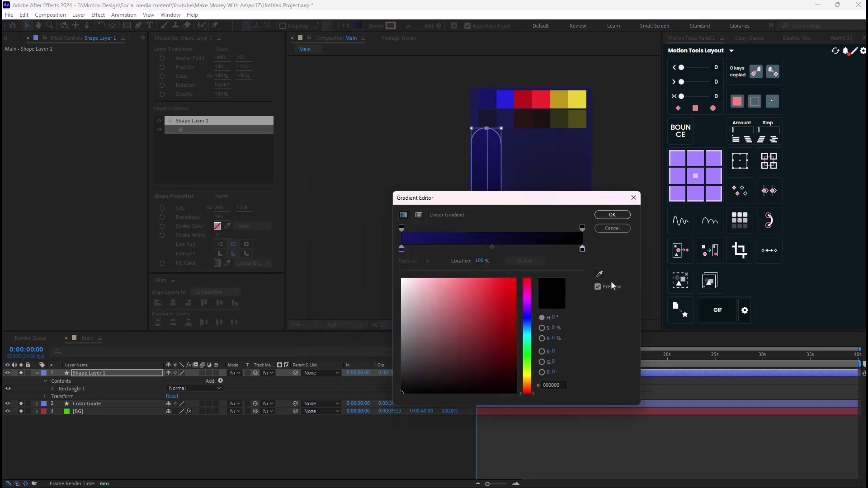
{"action": "left_click", "coordinate": [600, 273]}
{"action": "left_click", "coordinate": [505, 99]}
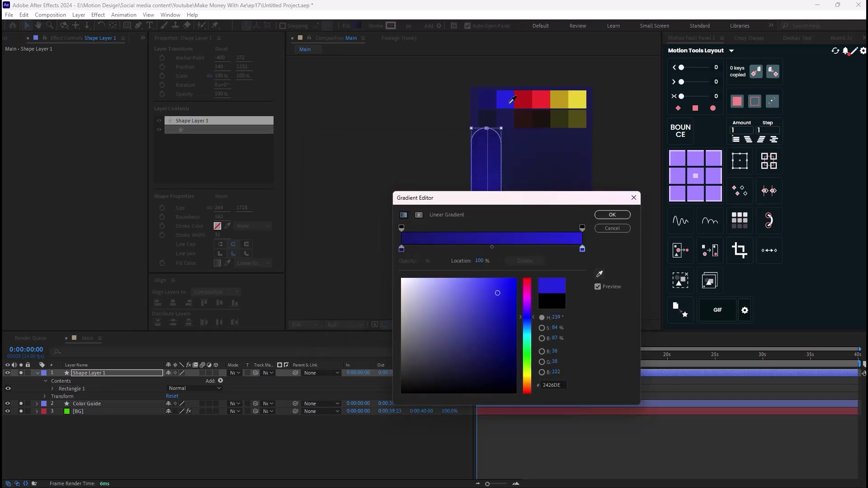
{"action": "left_click", "coordinate": [612, 215]}
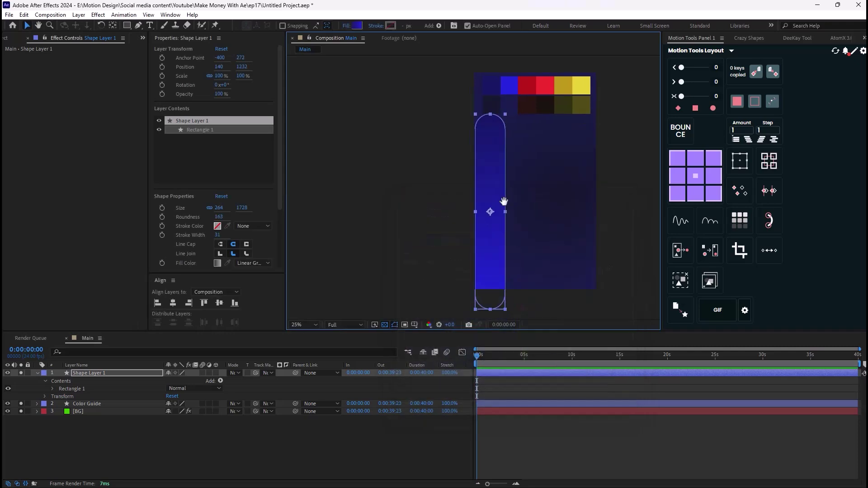
{"action": "left_click", "coordinate": [37, 374]}
{"action": "scroll", "coordinate": [422, 201], "scroll_direction": "up", "scroll_amount": 2}
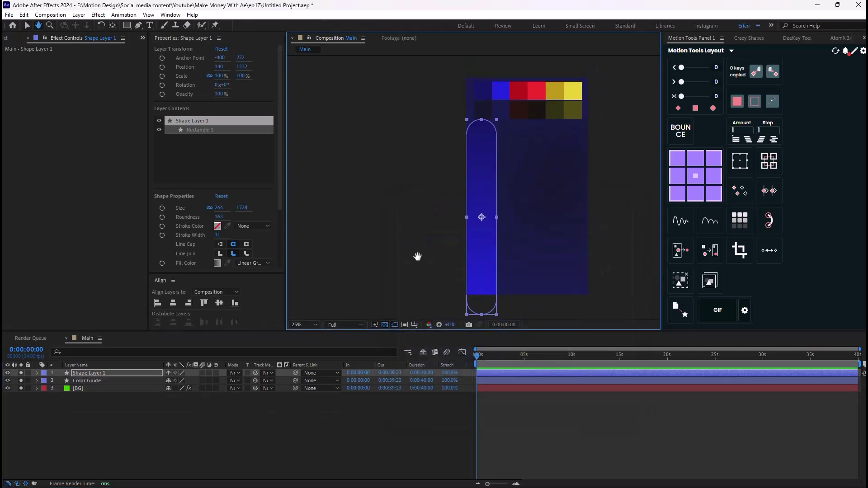
{"action": "left_click", "coordinate": [307, 429]}
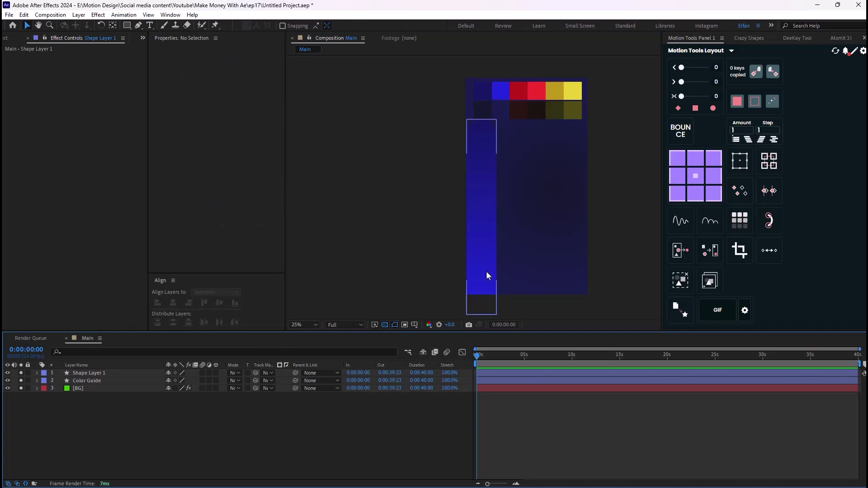
Step: Unlink the bar's size proportions, widen it to 292, and adjust its position along the composition's left edge
{"action": "key", "text": "comma"}
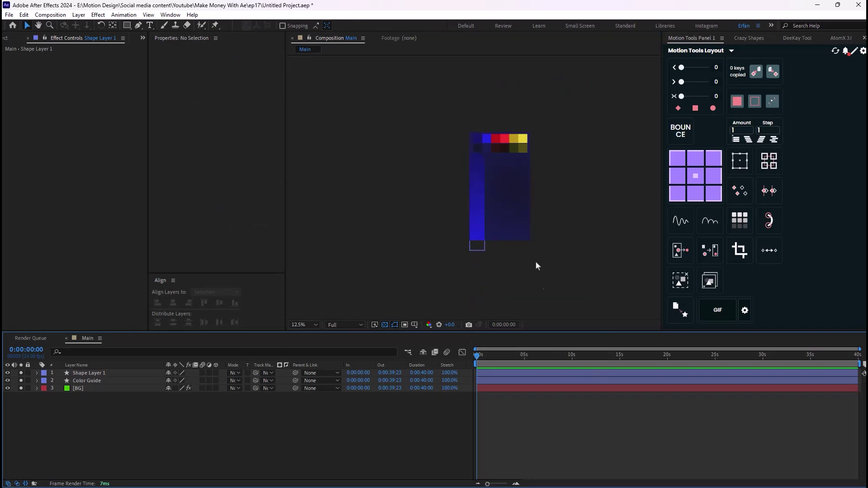
{"action": "left_click", "coordinate": [481, 213]}
{"action": "left_click_drag", "start_coordinate": [482, 212], "coordinate": [483, 210]}
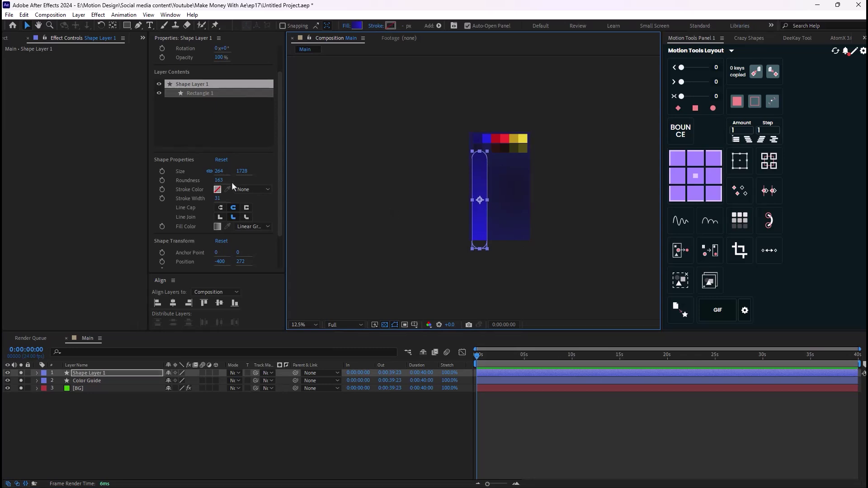
{"action": "left_click", "coordinate": [210, 171]}
{"action": "left_click_drag", "start_coordinate": [223, 172], "coordinate": [236, 173]}
{"action": "left_click_drag", "start_coordinate": [479, 238], "coordinate": [479, 234]}
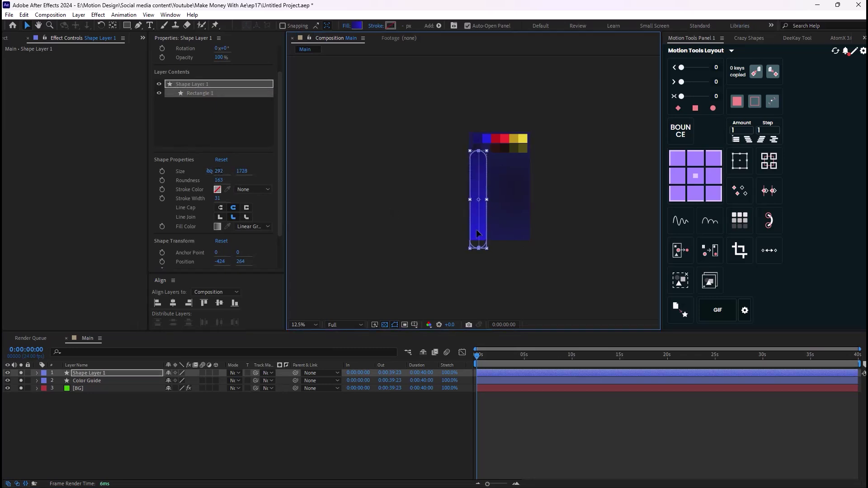
{"action": "left_click", "coordinate": [552, 308]}
{"action": "left_click", "coordinate": [478, 213]}
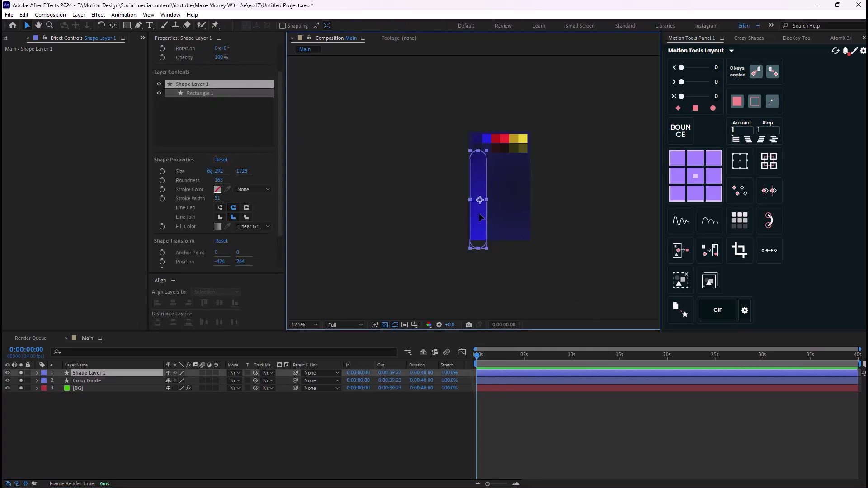
{"action": "left_click", "coordinate": [367, 417]}
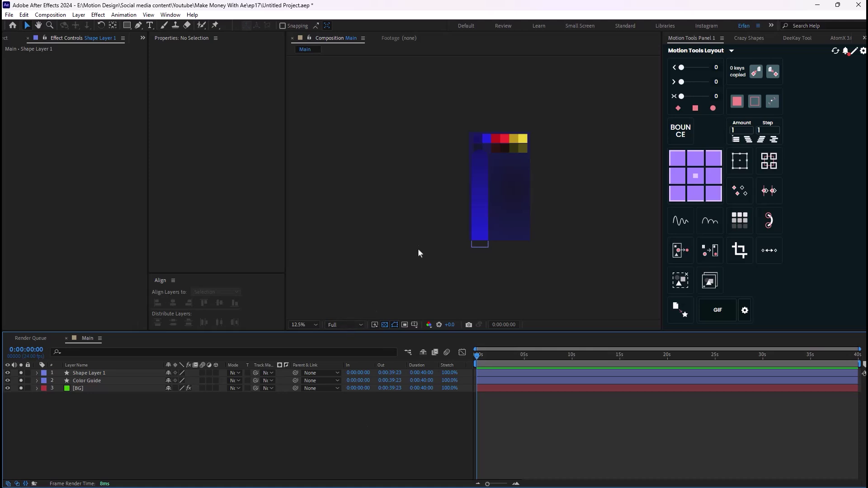
Step: Duplicate the blue bar layer and move the copy below the composition, near its right edge
{"action": "left_click_drag", "start_coordinate": [418, 248], "coordinate": [372, 183]}
{"action": "left_click", "coordinate": [435, 170]}
{"action": "key", "text": "ctrl+d"}
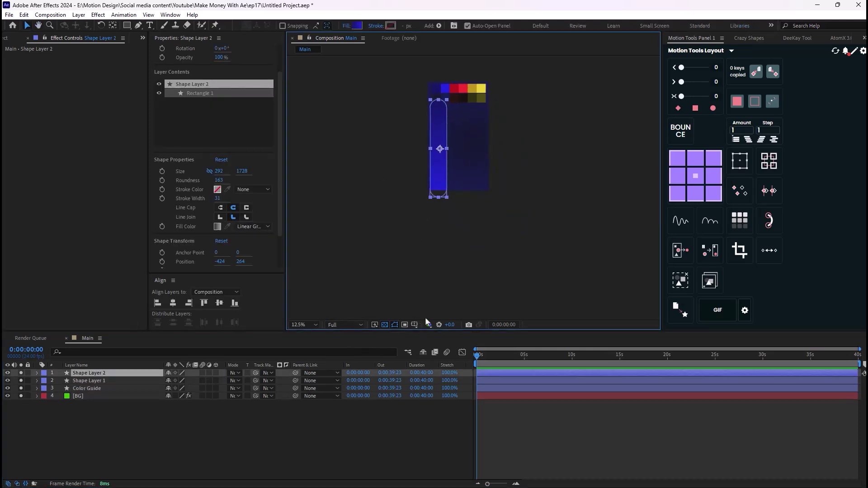
{"action": "left_click_drag", "start_coordinate": [439, 171], "coordinate": [481, 261]}
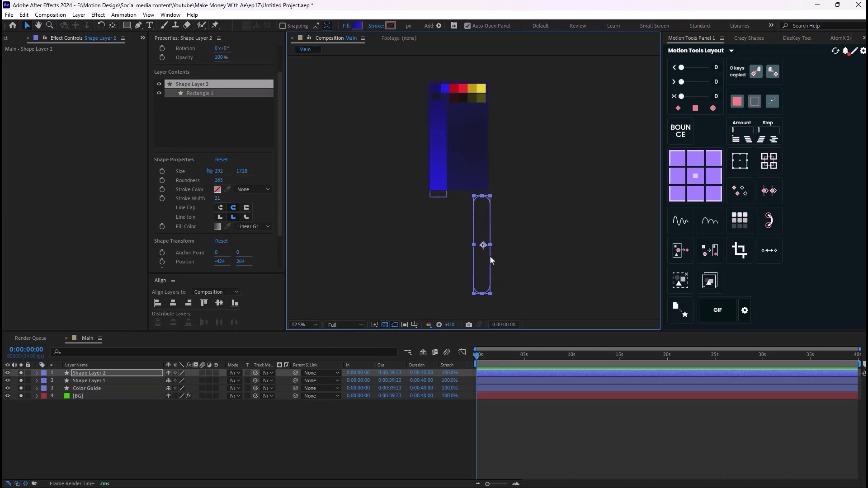
{"action": "left_click", "coordinate": [481, 205]}
{"action": "left_click", "coordinate": [487, 242]}
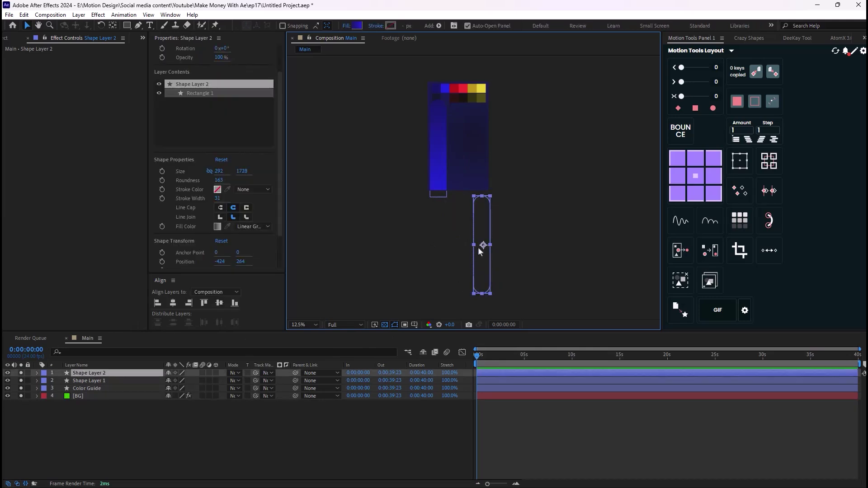
Step: Move the duplicated bar up into the composition beside the original, and rename the original bar's layer Blue
{"action": "left_click_drag", "start_coordinate": [478, 247], "coordinate": [469, 284]}
{"action": "key", "text": "period"}
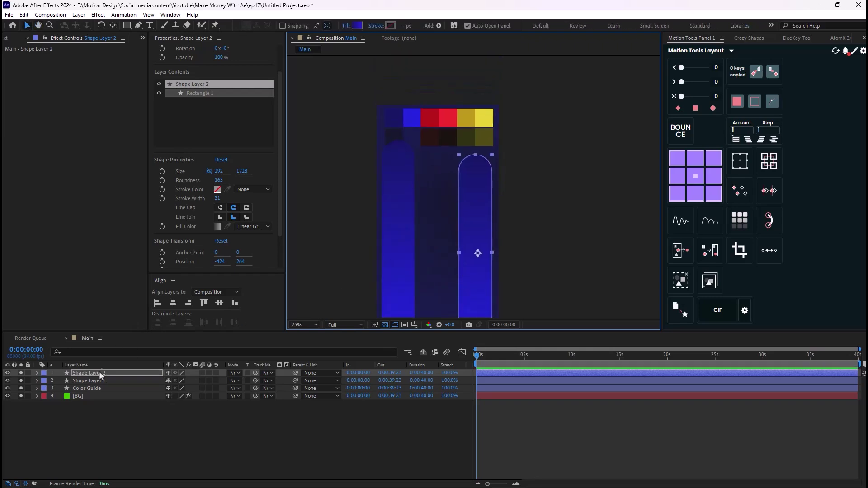
{"action": "left_click", "coordinate": [99, 382]}
{"action": "key", "text": "Return"}
{"action": "type", "text": "Blue"}
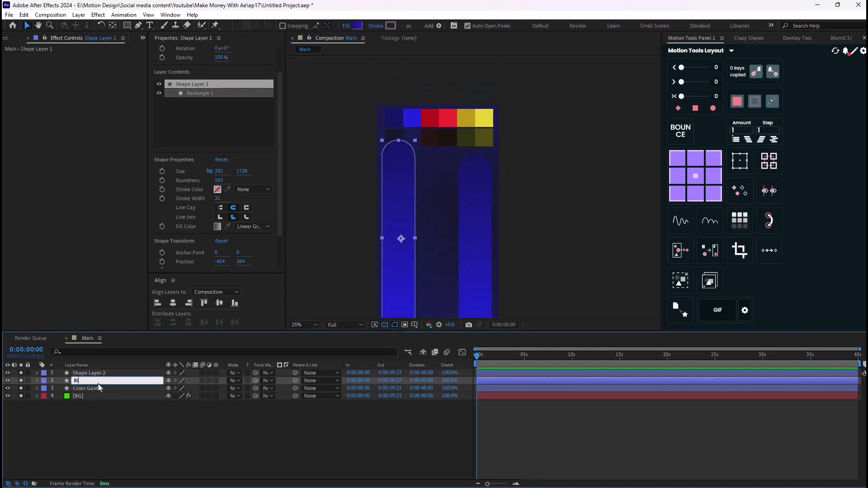
{"action": "key", "text": "Return"}
Step: Rename the duplicated bar's layer Red and give it the red label color
{"action": "left_click", "coordinate": [108, 373]}
{"action": "key", "text": "Return"}
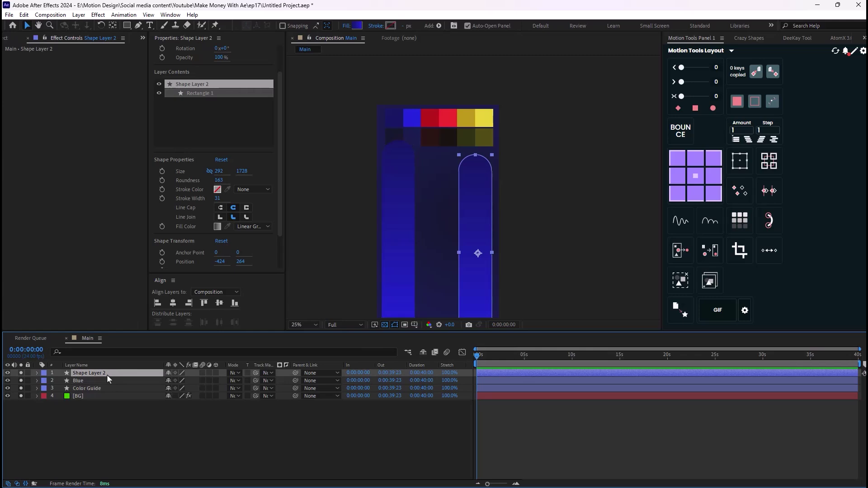
{"action": "type", "text": "Red"}
{"action": "key", "text": "Return"}
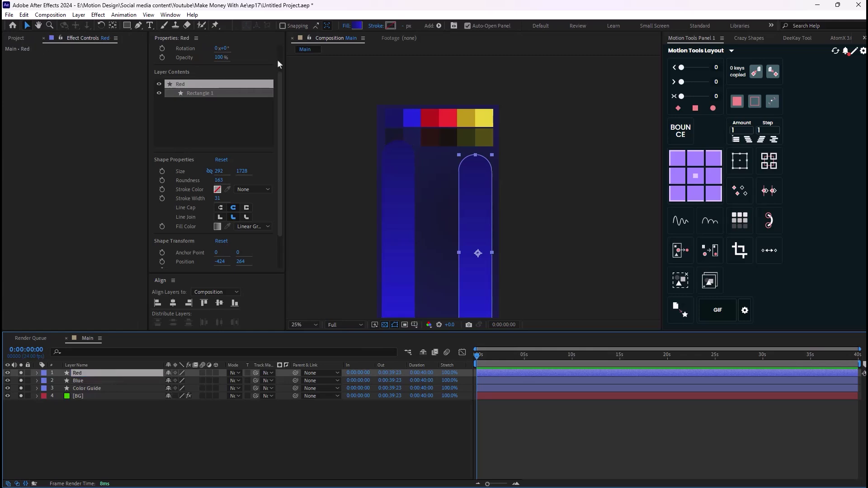
{"action": "left_click", "coordinate": [43, 373]}
{"action": "left_click", "coordinate": [76, 221]}
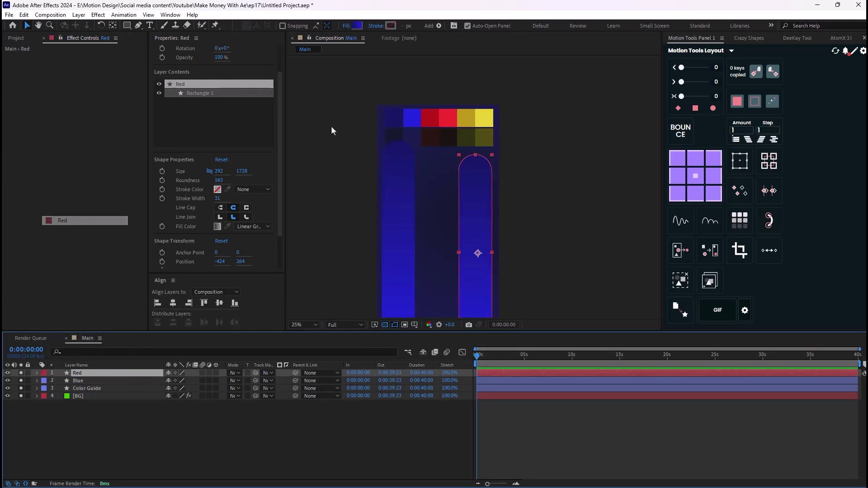
Step: Recolor the Red bar's linear gradient from dark red to bright red, sampling both stops from the color guide
{"action": "left_click", "coordinate": [359, 26]}
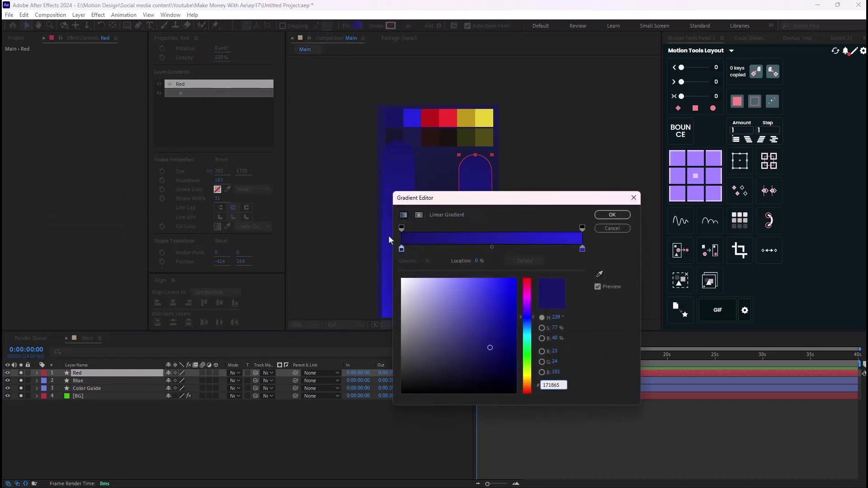
{"action": "left_click", "coordinate": [599, 274]}
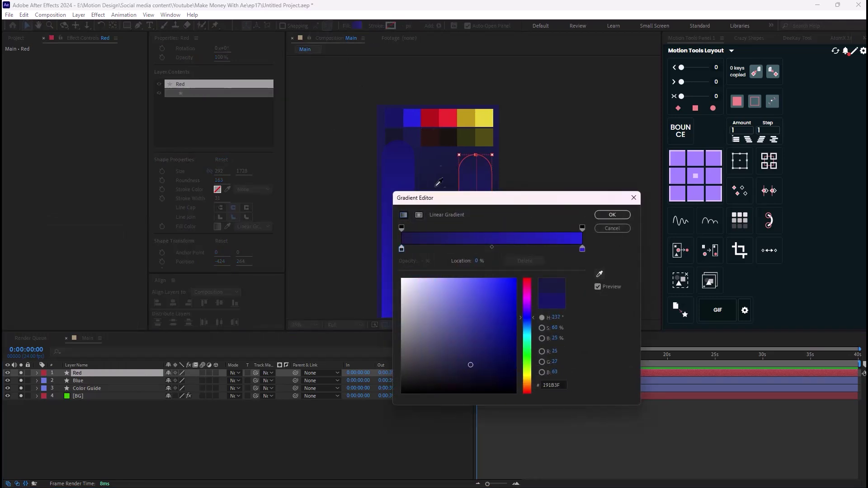
{"action": "left_click", "coordinate": [433, 120]}
{"action": "left_click", "coordinate": [582, 249]}
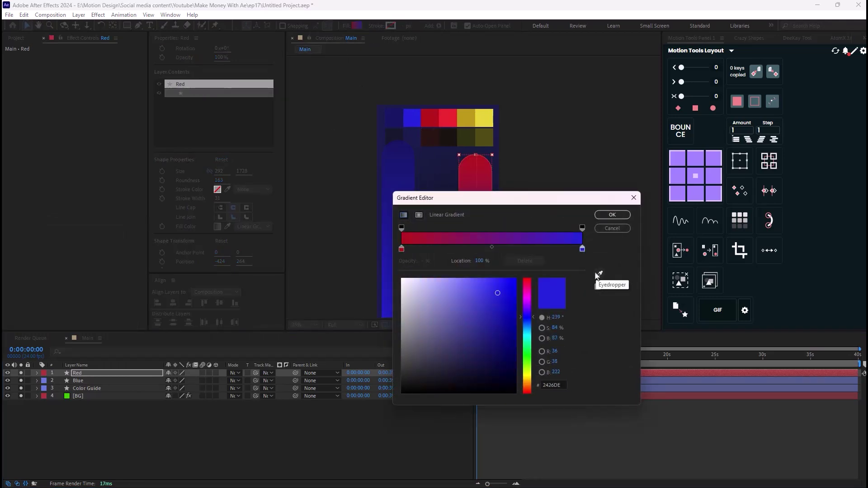
{"action": "left_click", "coordinate": [599, 274]}
{"action": "left_click", "coordinate": [447, 119]}
{"action": "left_click", "coordinate": [612, 215]}
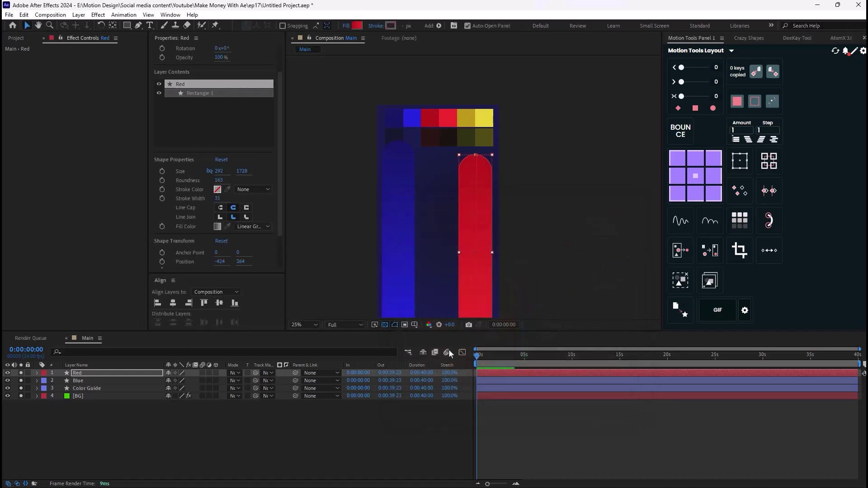
Step: Move the Red bar down below the composition, close to its right edge
{"action": "left_click_drag", "start_coordinate": [449, 222], "coordinate": [452, 187]}
{"action": "left_click_drag", "start_coordinate": [465, 266], "coordinate": [451, 193]}
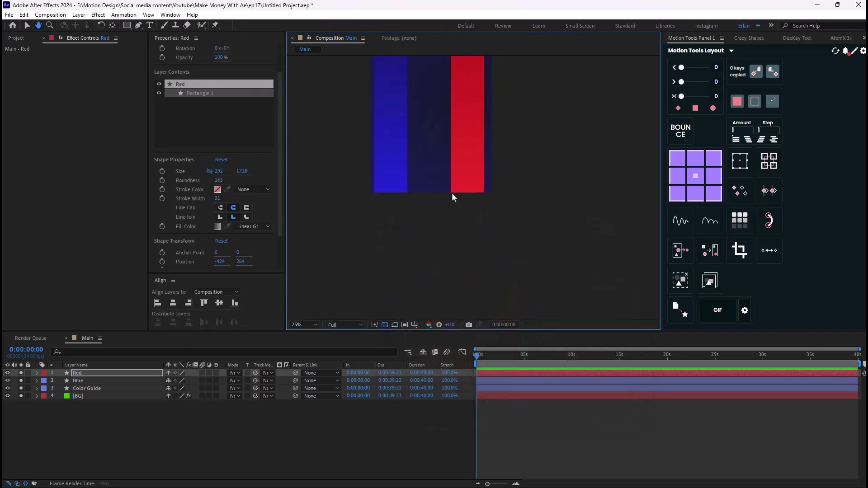
{"action": "left_click", "coordinate": [126, 374]}
{"action": "left_click_drag", "start_coordinate": [467, 185], "coordinate": [479, 362]}
{"action": "mouse_move", "coordinate": [438, 256]}
{"action": "left_mouse_down"}
{"action": "mouse_move", "coordinate": [438, 139]}
{"action": "mouse_move", "coordinate": [459, 232]}
{"action": "mouse_move", "coordinate": [452, 265]}
{"action": "left_mouse_up"}
{"action": "scroll", "coordinate": [450, 241], "scroll_direction": "down", "scroll_amount": 1}
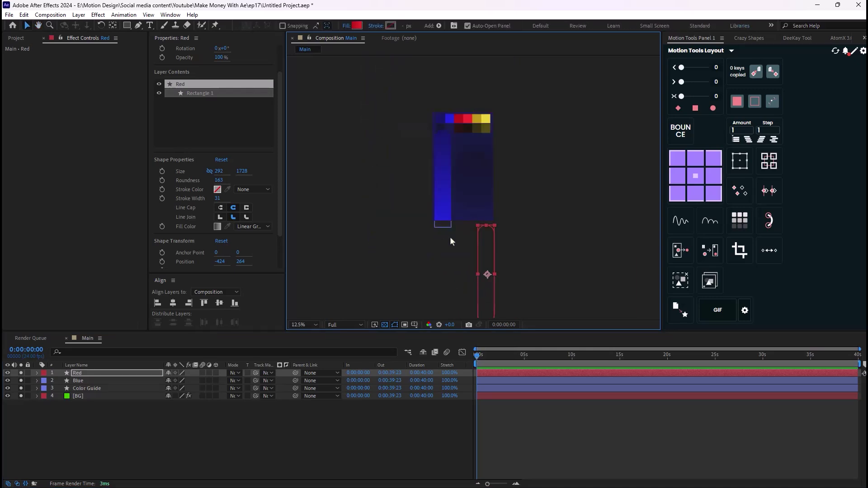
Step: Add a one-node camera with the 50mm preset and make the Red and Blue layers 3D
{"action": "right_click", "coordinate": [202, 439]}
{"action": "mouse_move", "coordinate": [274, 324]}
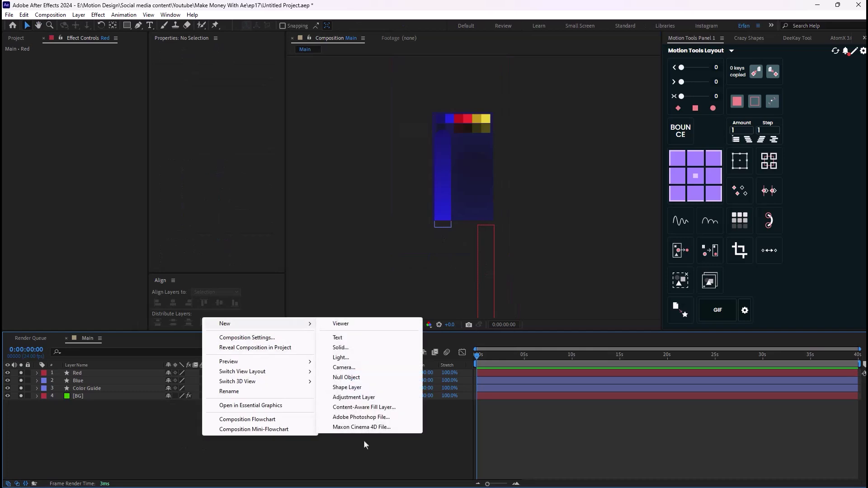
{"action": "left_click", "coordinate": [342, 367]}
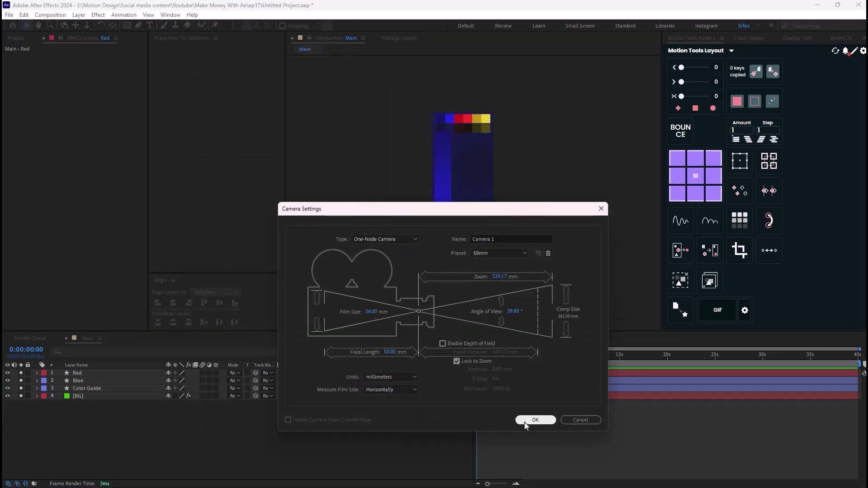
{"action": "left_click", "coordinate": [535, 419]}
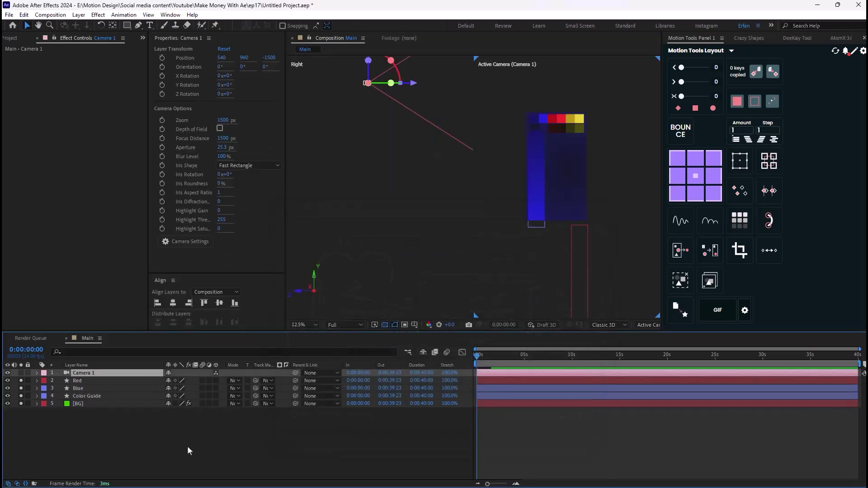
{"action": "left_click", "coordinate": [216, 381]}
{"action": "left_click", "coordinate": [215, 389]}
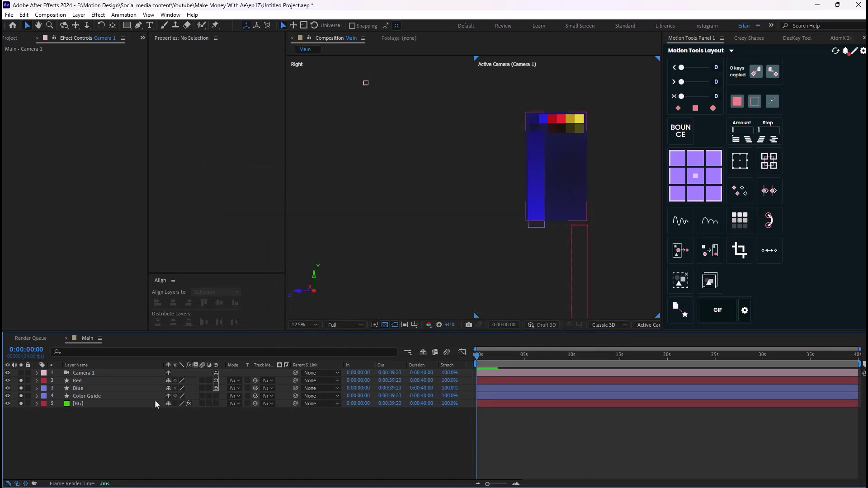
Step: Set the Color Guide layer as a guide layer
{"action": "left_click", "coordinate": [86, 395]}
{"action": "right_click", "coordinate": [94, 396]}
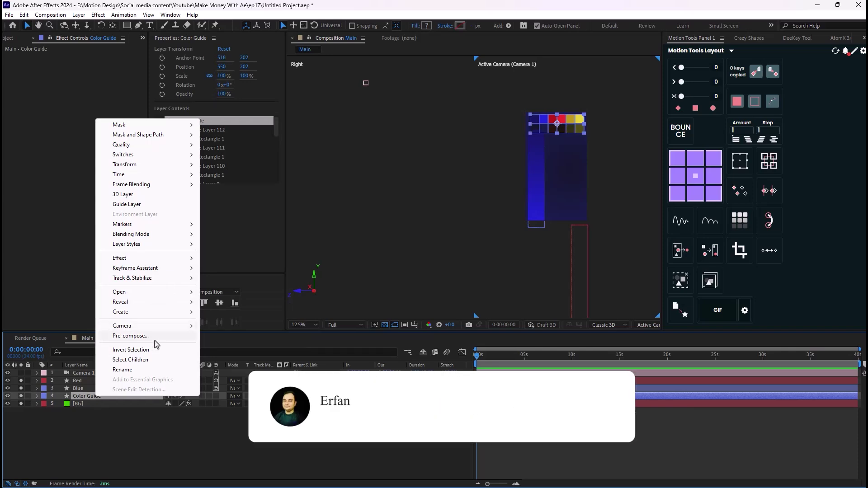
{"action": "left_click", "coordinate": [128, 204]}
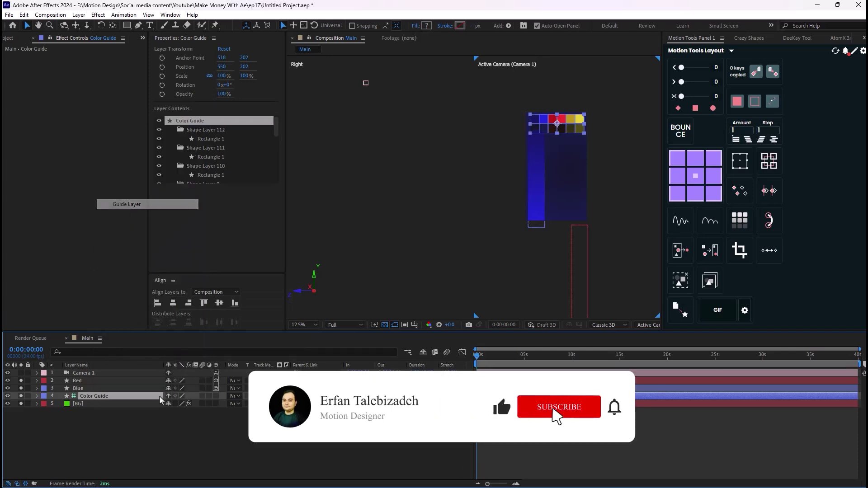
Step: Move the Color Guide layer to the top of the layer stack and hide it
{"action": "left_click", "coordinate": [119, 429]}
{"action": "left_click_drag", "start_coordinate": [109, 374], "coordinate": [108, 372]}
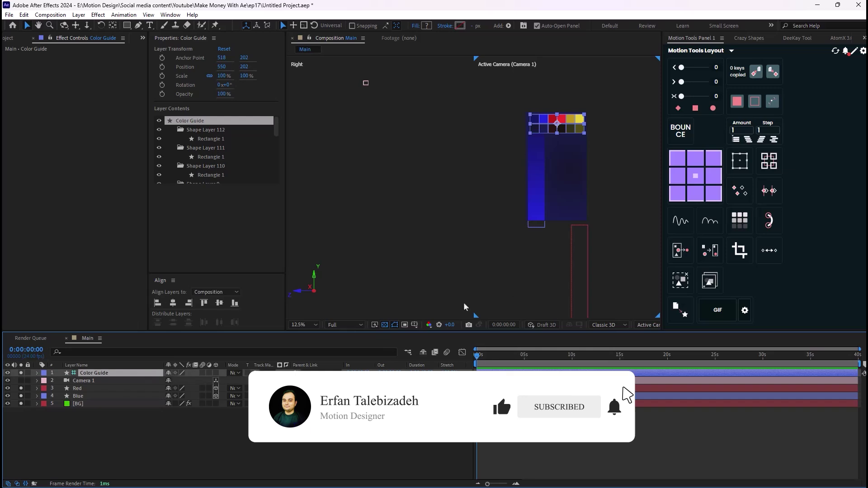
{"action": "scroll", "coordinate": [574, 209], "scroll_direction": "up", "scroll_amount": 2}
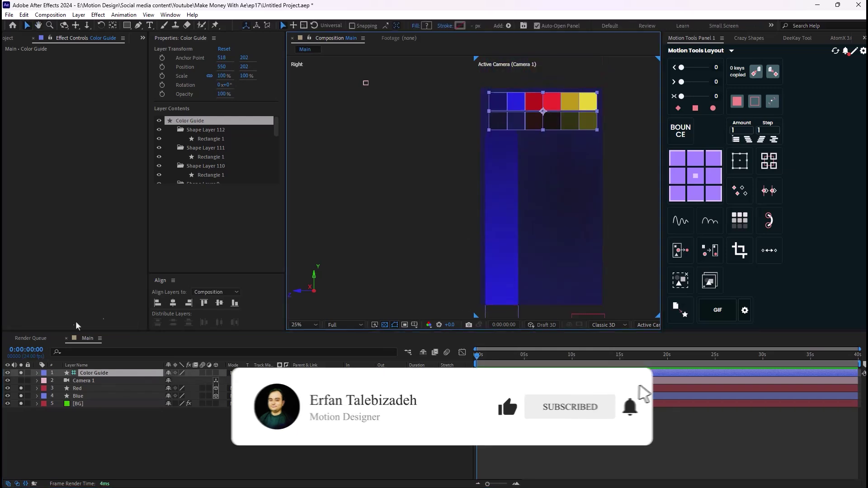
{"action": "left_click", "coordinate": [7, 373]}
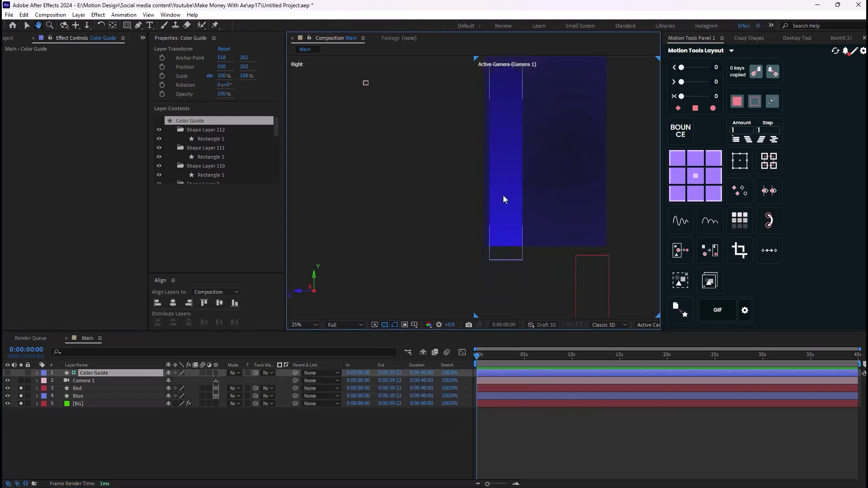
{"action": "scroll", "coordinate": [450, 262], "scroll_direction": "down", "scroll_amount": 1}
Step: Widen the composition viewer and switch it from two views to a single Active Camera view
{"action": "left_click", "coordinate": [88, 381]}
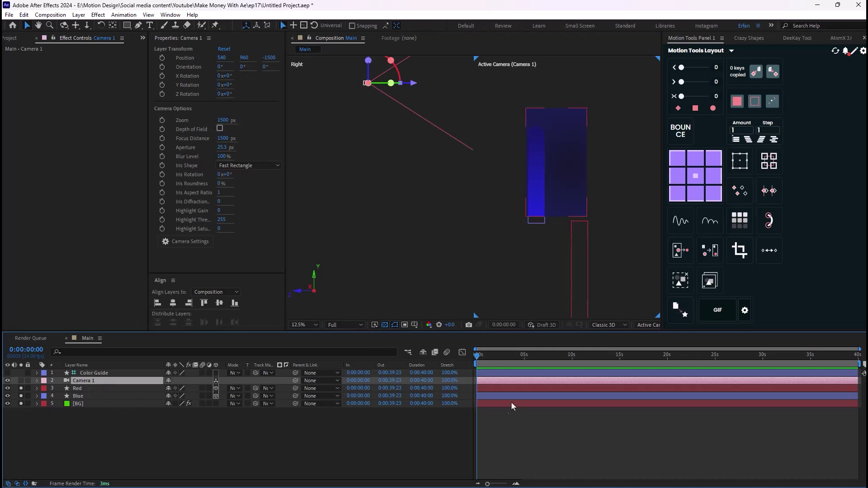
{"action": "scroll", "coordinate": [483, 204], "scroll_direction": "up", "scroll_amount": 2}
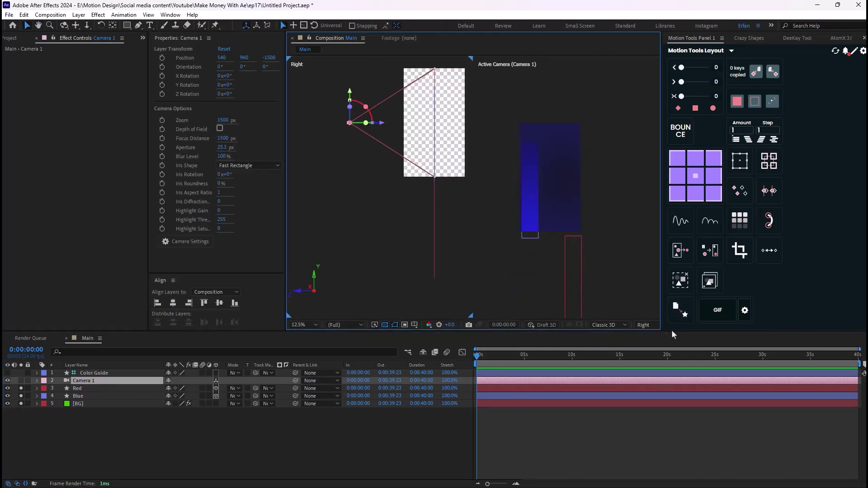
{"action": "left_click", "coordinate": [638, 326]}
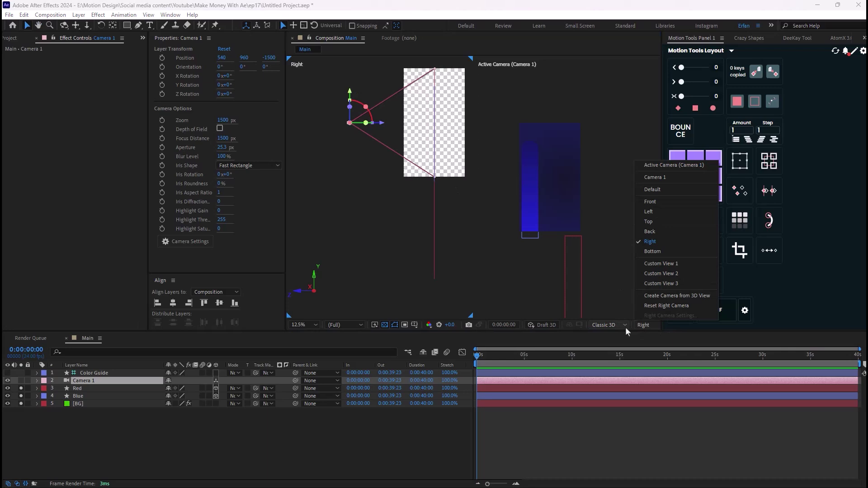
{"action": "left_click", "coordinate": [619, 199]}
{"action": "left_click_drag", "start_coordinate": [662, 215], "coordinate": [703, 272]}
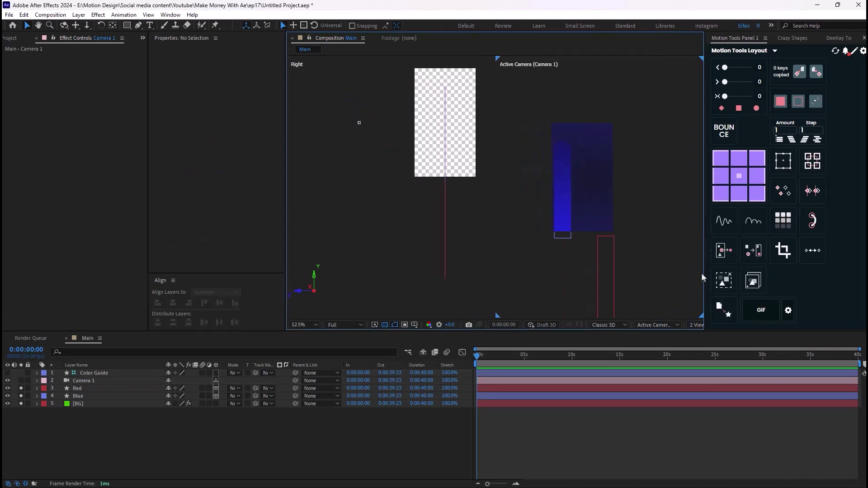
{"action": "left_click", "coordinate": [696, 325]}
{"action": "left_click", "coordinate": [699, 334]}
{"action": "scroll", "coordinate": [484, 178], "scroll_direction": "down", "scroll_amount": 1}
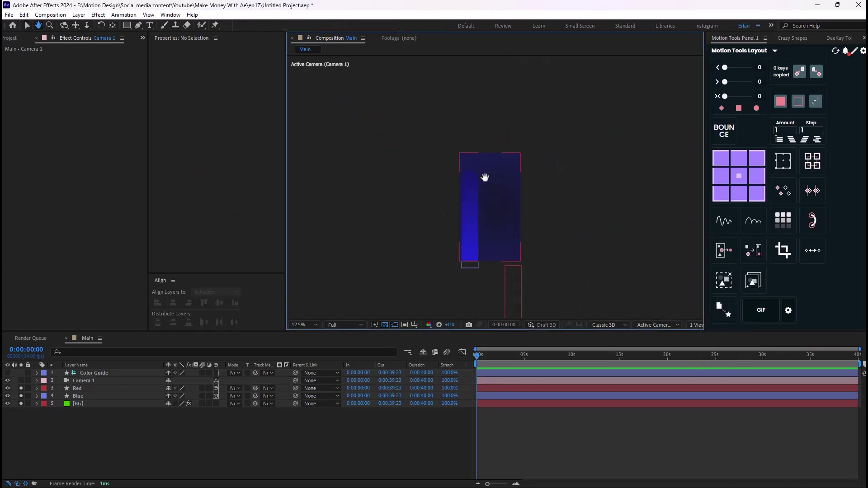
{"action": "scroll", "coordinate": [506, 202], "scroll_direction": "up", "scroll_amount": 1}
{"action": "left_click", "coordinate": [509, 228]}
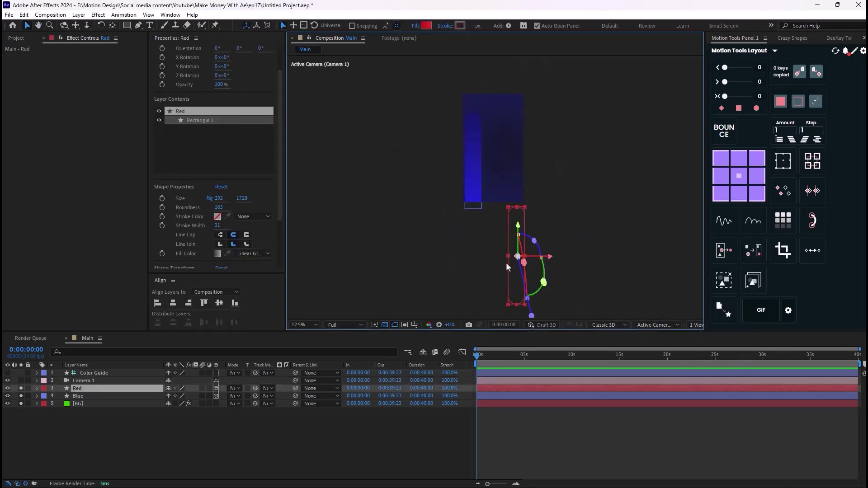
Step: Add a position keyframe to Camera 1 at 0:00:02:00
{"action": "left_click", "coordinate": [118, 380]}
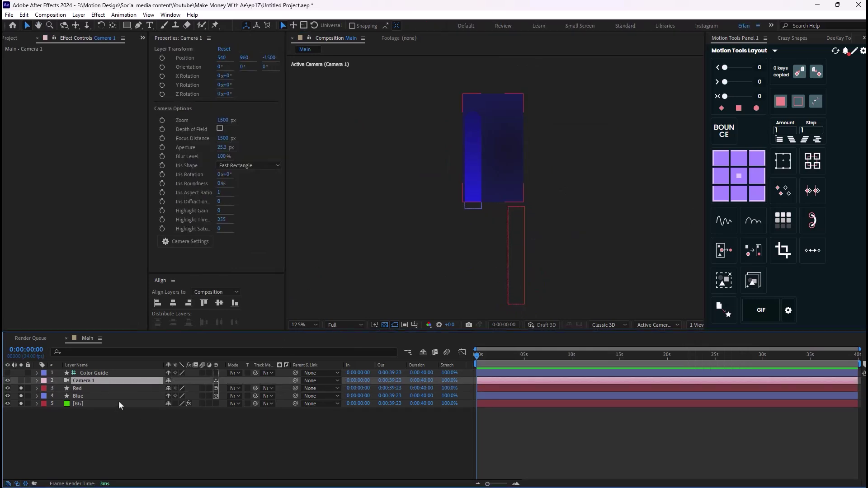
{"action": "left_click_drag", "start_coordinate": [477, 357], "coordinate": [497, 365]}
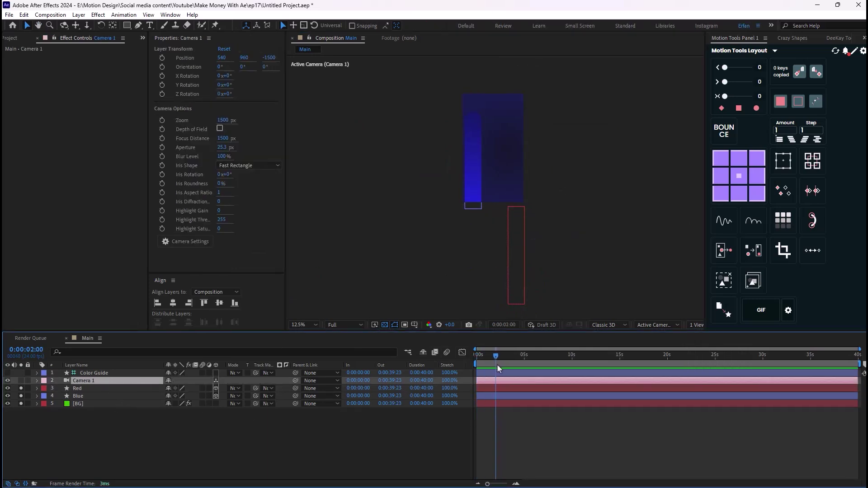
{"action": "key", "text": "alt+shift+p"}
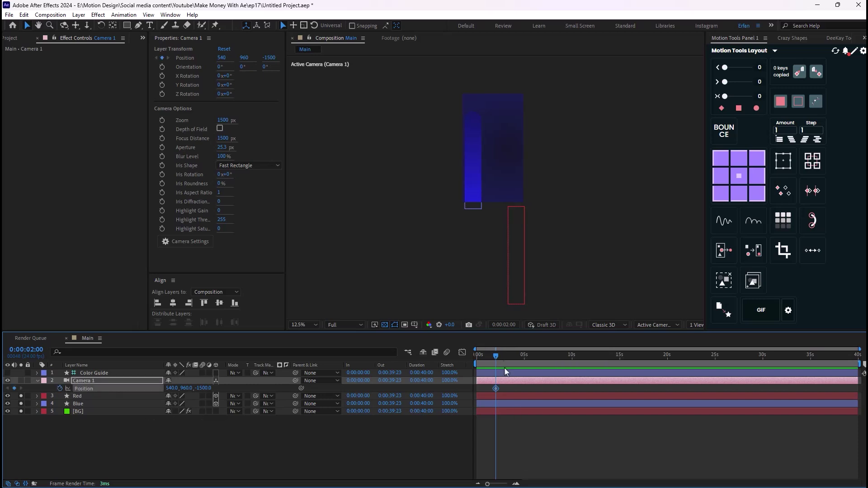
Step: Keyframe Camera 1's Y position at 2510 at 0:00:02:18, so it travels down toward the Red bar
{"action": "key", "text": "shift+Page_Down"}
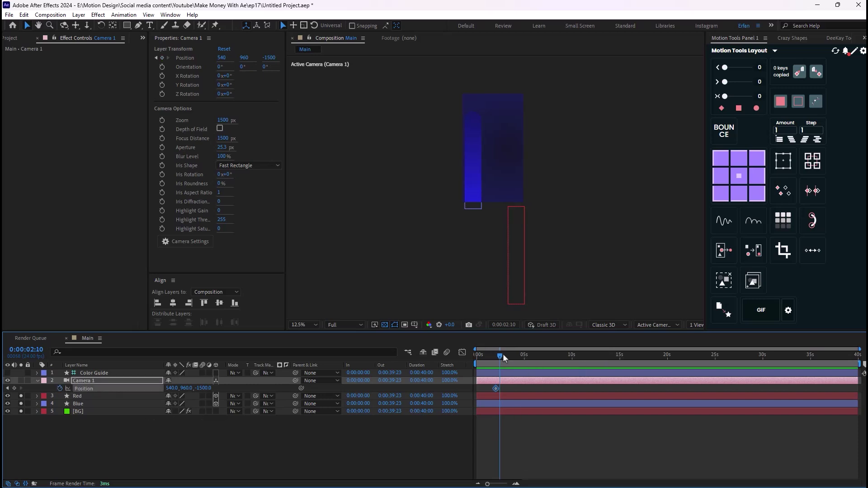
{"action": "key", "text": "Page_Down"}
{"action": "key", "text": "Page_Down"}
{"action": "key", "text": "Page_Down"}
{"action": "key", "text": "Page_Down"}
{"action": "key", "text": "Page_Down"}
{"action": "key", "text": "Page_Down"}
{"action": "key", "text": "Page_Down"}
{"action": "left_click_drag", "start_coordinate": [187, 388], "coordinate": [544, 315]}
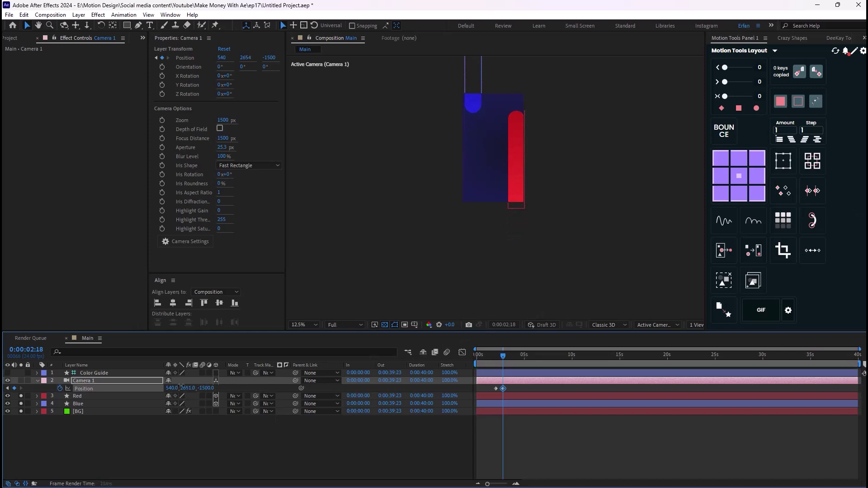
{"action": "left_click_drag", "start_coordinate": [181, 387], "coordinate": [118, 386]}
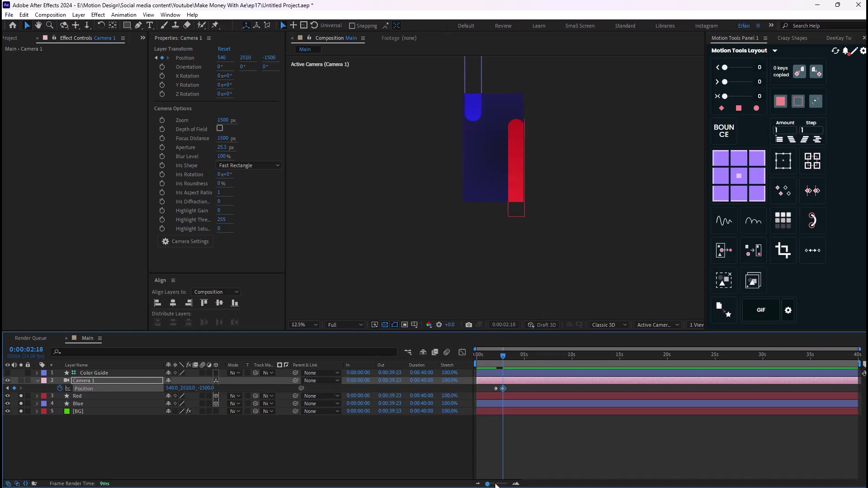
Step: Keyframe the Blue bar's position at 0:00:02:09, and set its Y position to 613 at 0:00:02:23 so it moves up out of frame
{"action": "scroll", "coordinate": [566, 388], "scroll_direction": "up", "scroll_amount": 3}
{"action": "left_click_drag", "start_coordinate": [561, 357], "coordinate": [551, 361]}
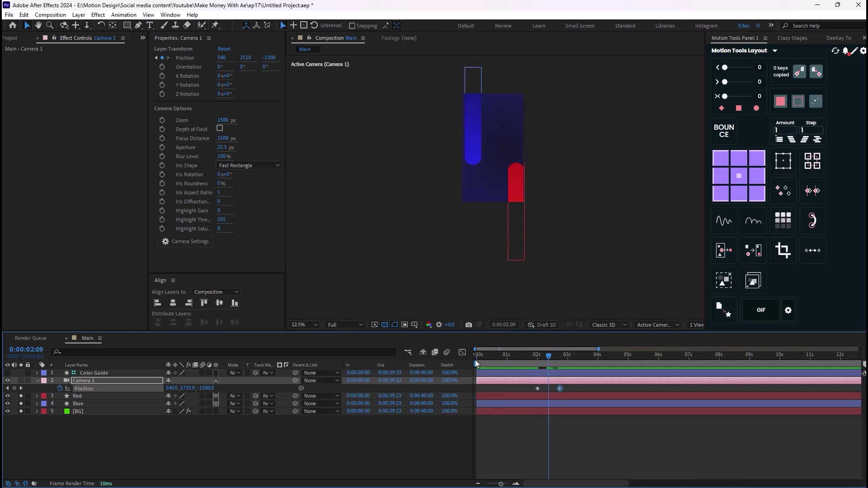
{"action": "left_click", "coordinate": [92, 407]}
{"action": "key", "text": "alt+shift+p"}
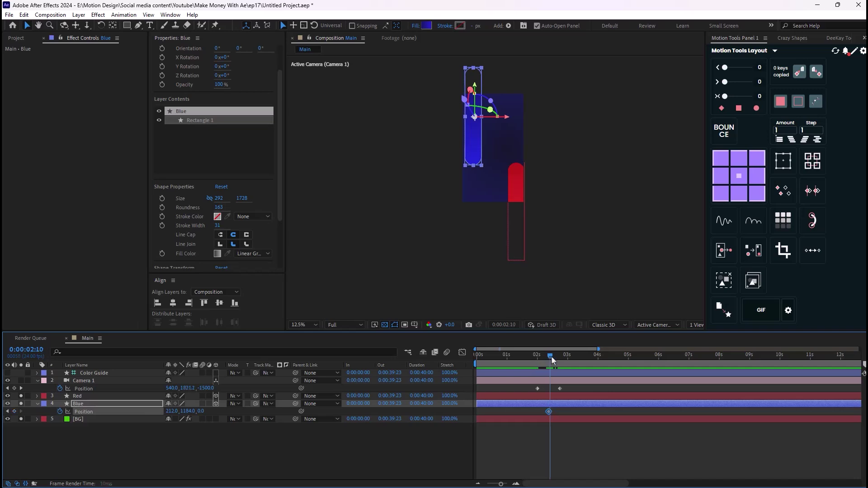
{"action": "left_click_drag", "start_coordinate": [549, 357], "coordinate": [567, 366]}
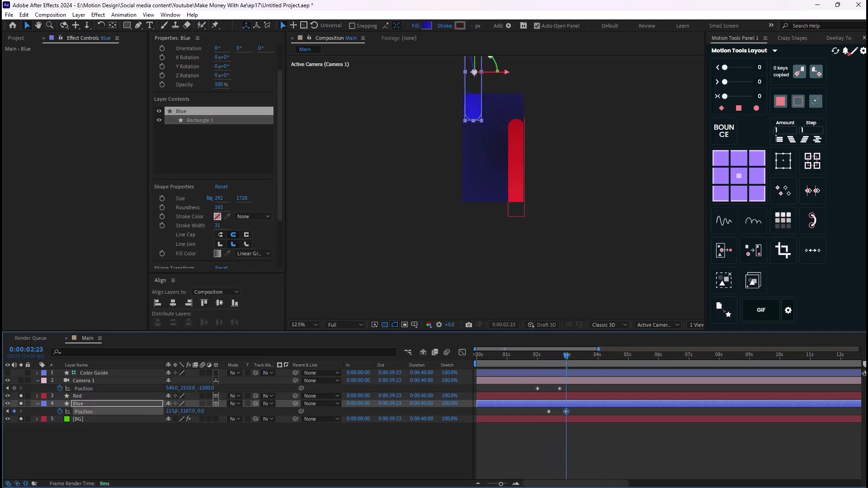
{"action": "left_click_drag", "start_coordinate": [200, 412], "coordinate": [168, 415]}
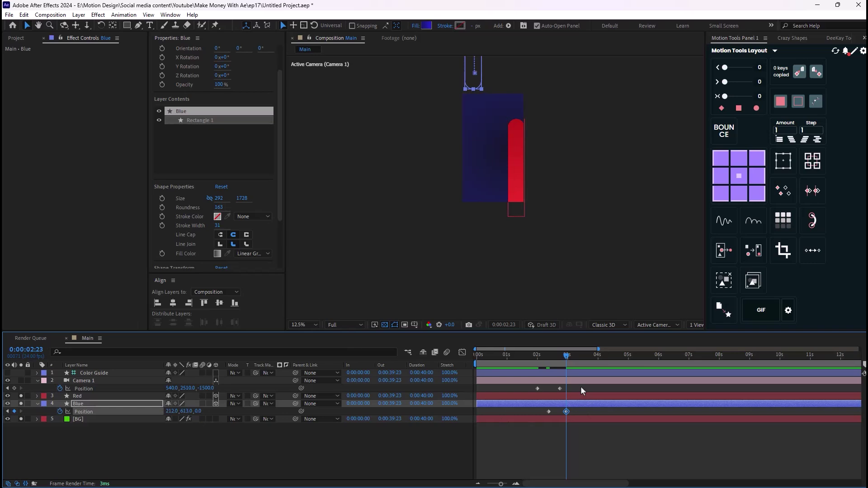
Step: Apply Easy Ease to all Camera 1 and Blue position keyframes and preview the motion
{"action": "left_click_drag", "start_coordinate": [580, 386], "coordinate": [528, 404]}
{"action": "left_click_drag", "start_coordinate": [593, 393], "coordinate": [532, 413]}
{"action": "key", "text": "F9"}
{"action": "left_click", "coordinate": [535, 369]}
{"action": "key", "text": "space"}
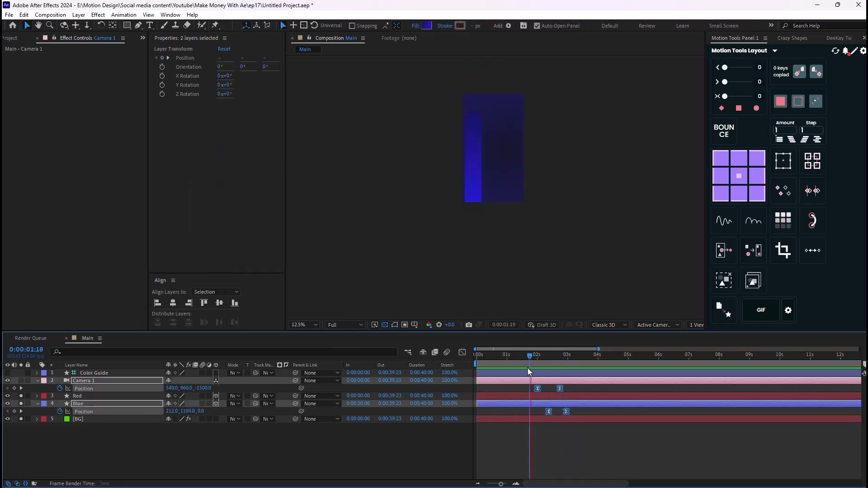
Step: Delay Camera 1's last position keyframe to 0:00:03:01 and Blue's last position keyframe to 0:00:03:04, and preview the result
{"action": "left_click", "coordinate": [585, 387]}
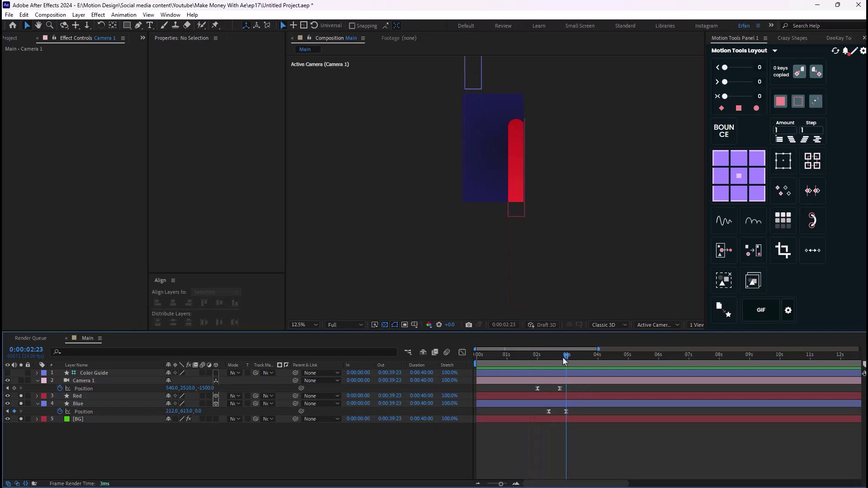
{"action": "left_click_drag", "start_coordinate": [562, 369], "coordinate": [540, 368]}
{"action": "left_click_drag", "start_coordinate": [566, 412], "coordinate": [572, 415]}
{"action": "key", "text": "space"}
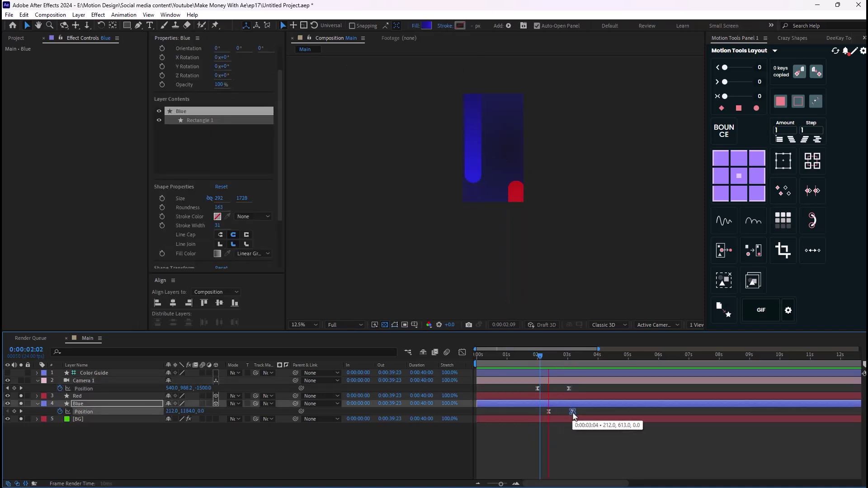
Step: Retime the two Blue position keyframes so the bar starts rising shortly after the camera begins moving, checking the timing in playback
{"action": "left_click_drag", "start_coordinate": [585, 356], "coordinate": [554, 367]}
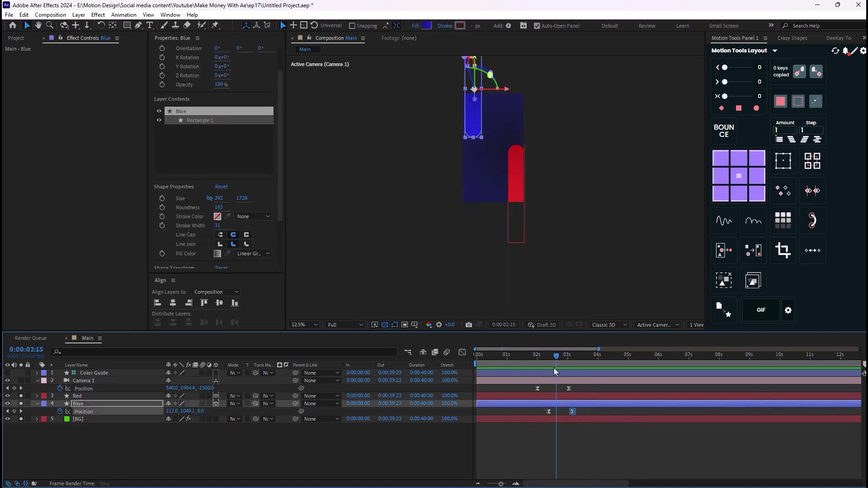
{"action": "left_click_drag", "start_coordinate": [572, 410], "coordinate": [551, 413]}
{"action": "key", "text": "space"}
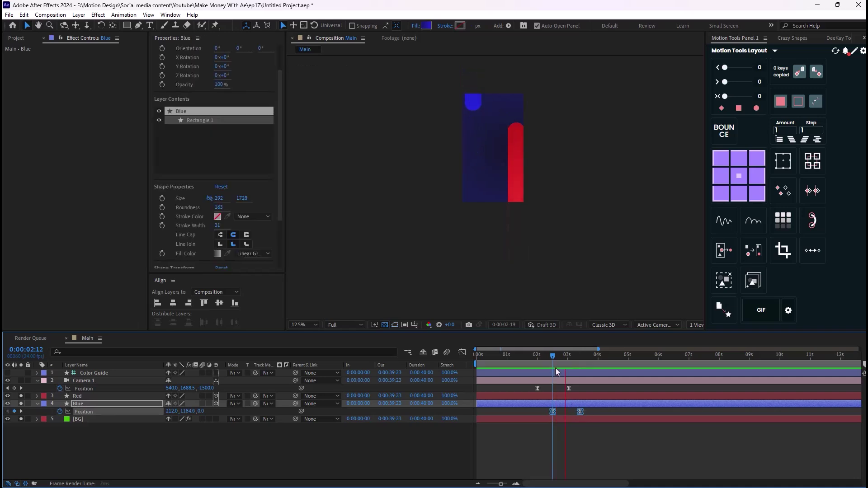
{"action": "mouse_move", "coordinate": [552, 413]}
{"action": "left_mouse_down"}
{"action": "mouse_move", "coordinate": [540, 413]}
{"action": "mouse_move", "coordinate": [546, 412]}
{"action": "left_mouse_up"}
{"action": "key", "text": "space"}
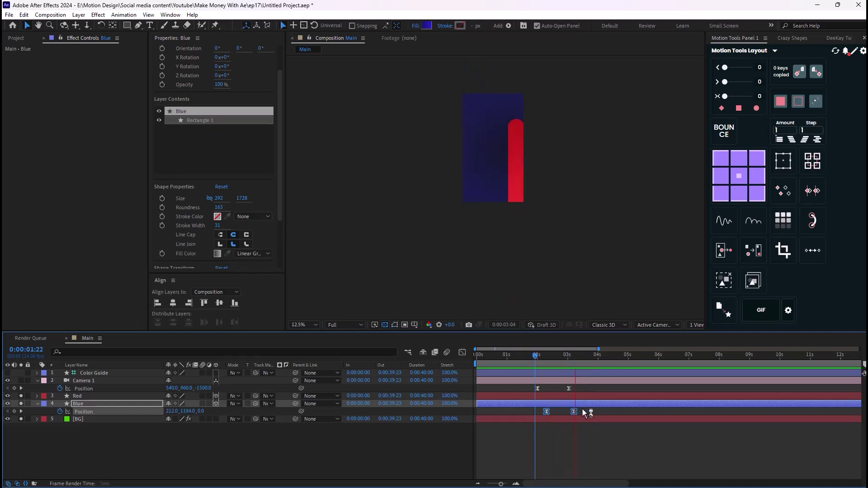
{"action": "key", "text": "space"}
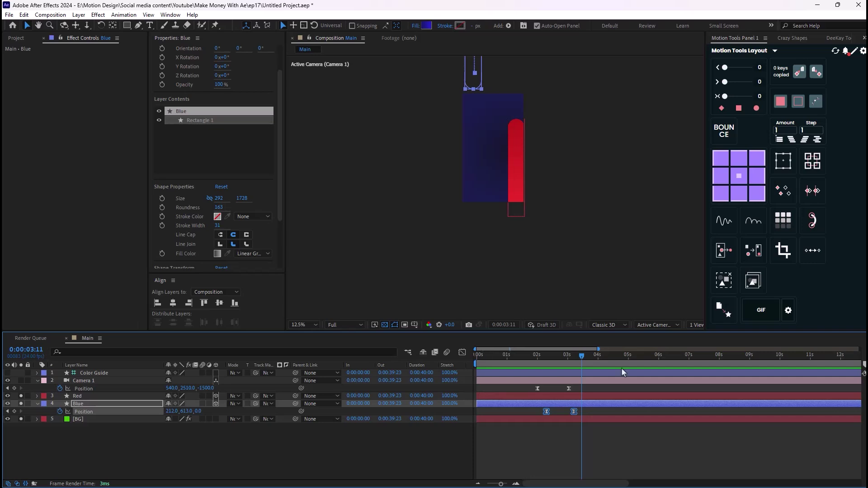
Step: Show the Color Guide layer and add keyframes for the BG Gradient Ramp's Start Color and End Color at 0:00:02:00
{"action": "left_click_drag", "start_coordinate": [580, 357], "coordinate": [536, 383]}
{"action": "left_click", "coordinate": [184, 460]}
{"action": "left_click", "coordinate": [78, 419]}
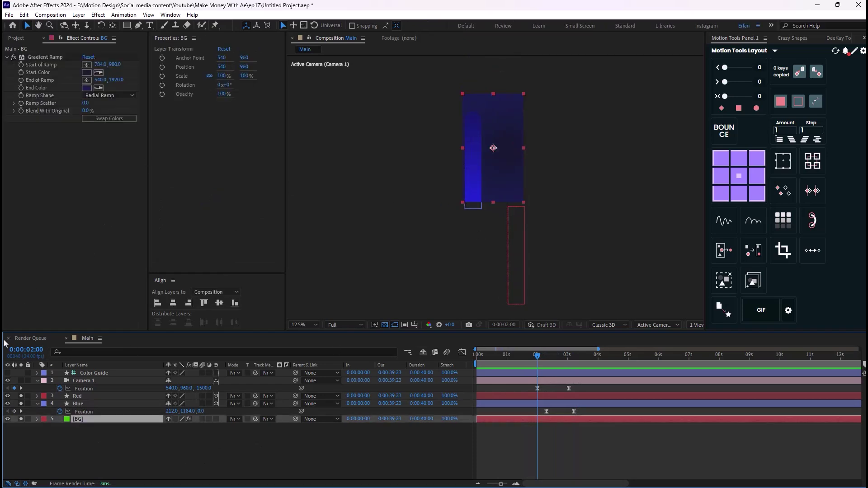
{"action": "left_click", "coordinate": [105, 374]}
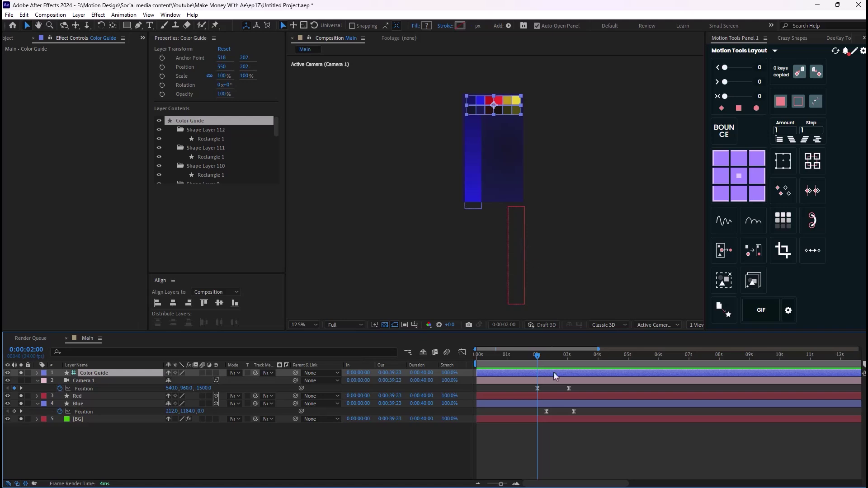
{"action": "left_click_drag", "start_coordinate": [537, 359], "coordinate": [537, 366]}
{"action": "left_click", "coordinate": [79, 418]}
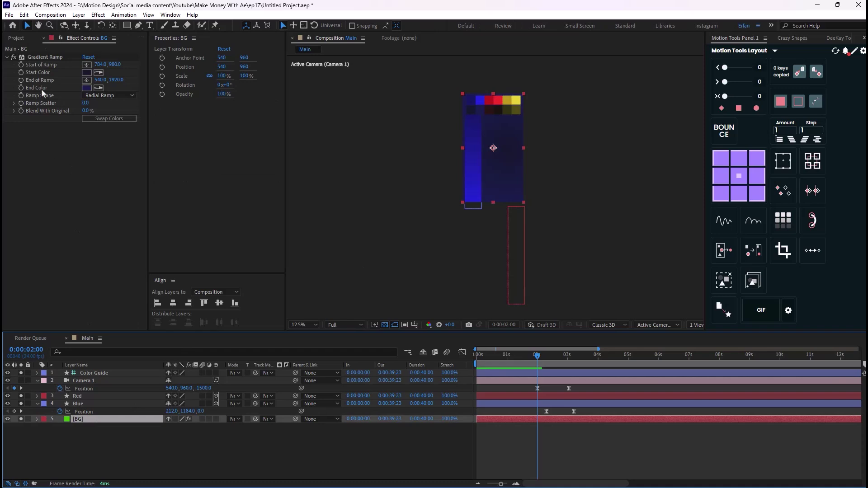
{"action": "left_click", "coordinate": [21, 78]}
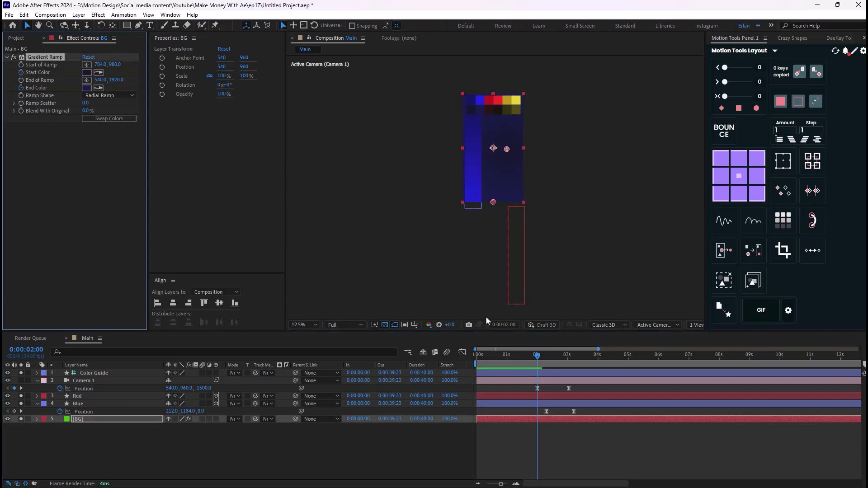
{"action": "key", "text": "u"}
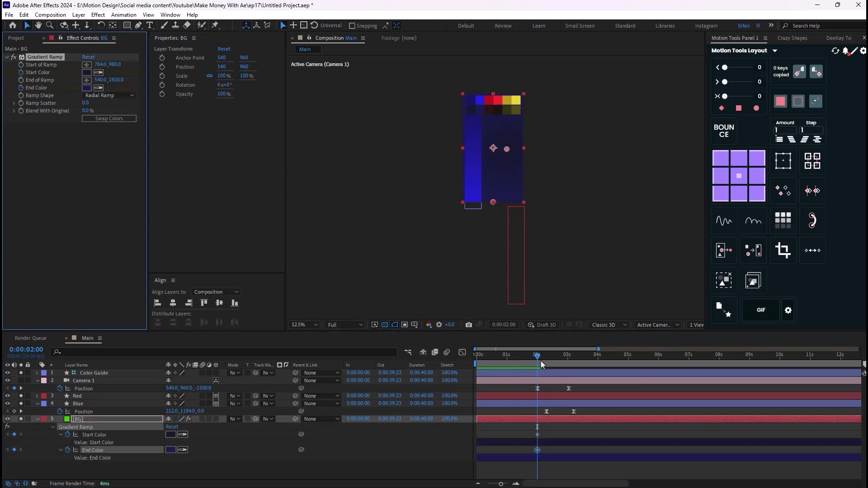
Step: At 0:00:03:01, keyframe the BG Gradient Ramp's Start Color and End Color with the two bright red Color Guide swatches
{"action": "left_click_drag", "start_coordinate": [540, 360], "coordinate": [568, 373]}
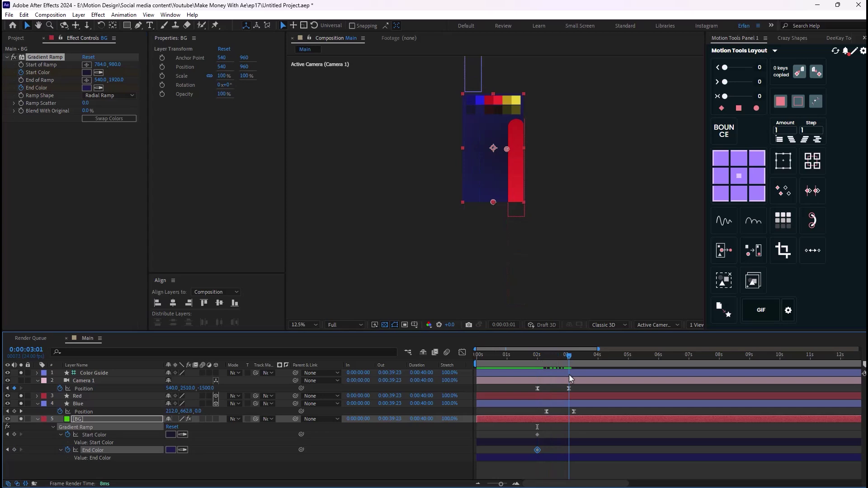
{"action": "left_click", "coordinate": [98, 73]}
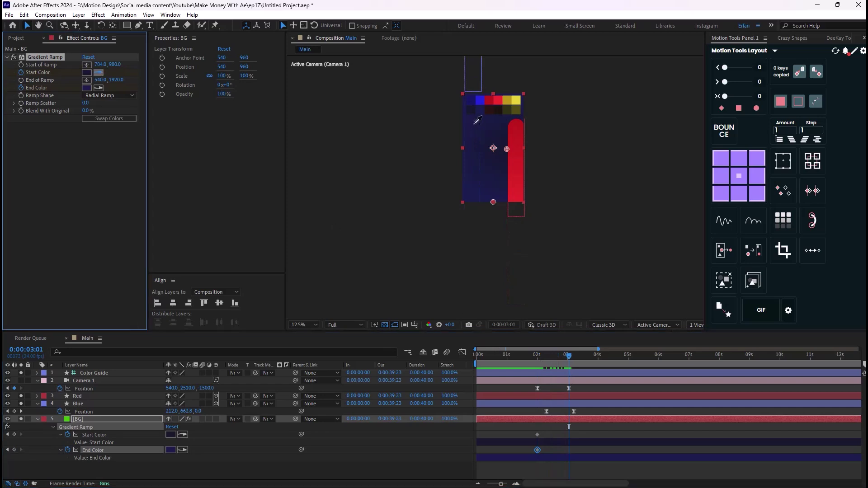
{"action": "left_click", "coordinate": [490, 99]}
{"action": "left_click", "coordinate": [98, 88]}
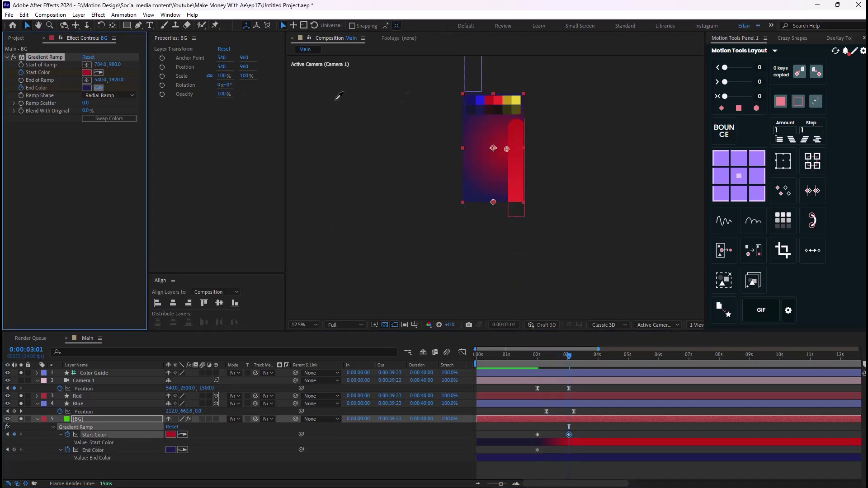
{"action": "left_click", "coordinate": [499, 102]}
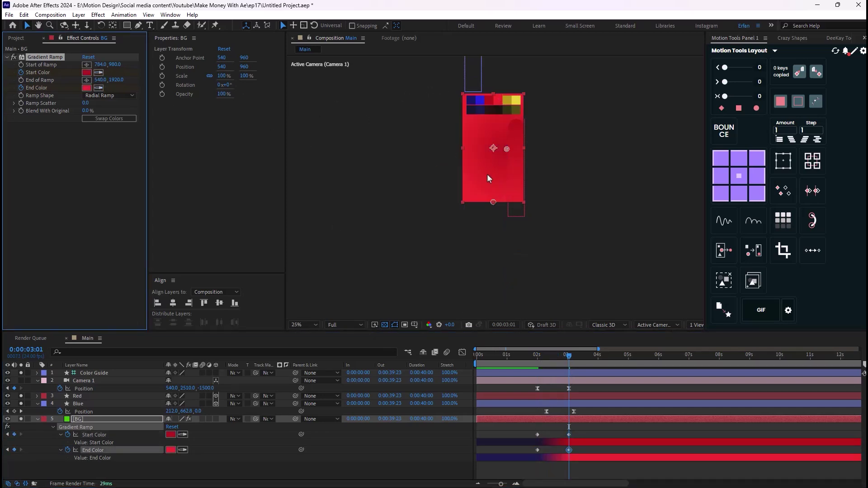
{"action": "scroll", "coordinate": [487, 174], "scroll_direction": "up", "scroll_amount": 3}
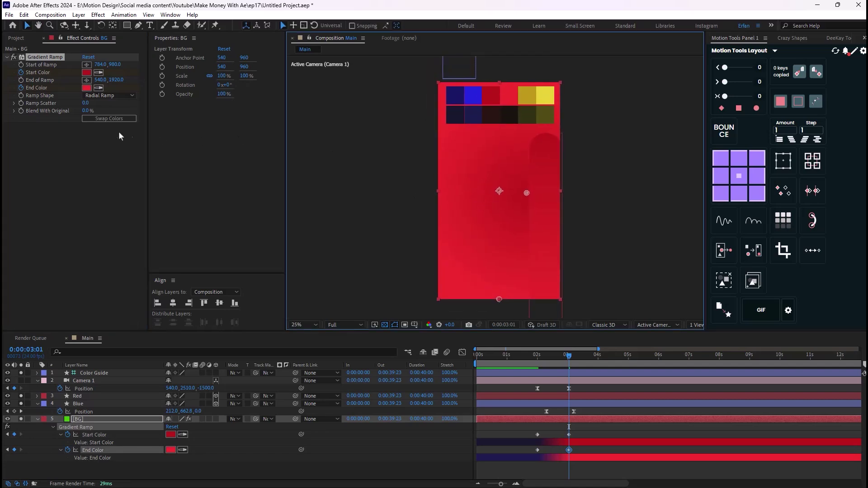
{"action": "left_click", "coordinate": [105, 119]}
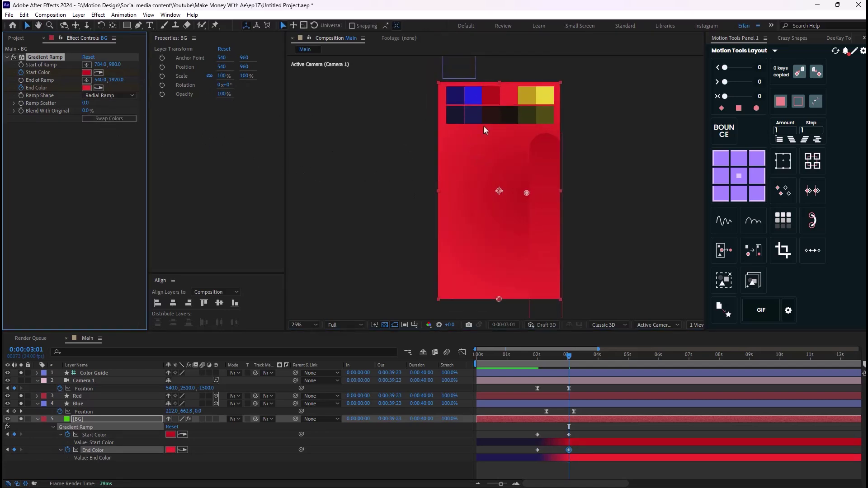
Step: Resample the BG ramp colors at 0:00:03:01 from the two dark red swatches and swap them, making the darkest one the Start Color
{"action": "left_click", "coordinate": [98, 72]}
{"action": "left_click", "coordinate": [493, 121]}
{"action": "left_click", "coordinate": [98, 88]}
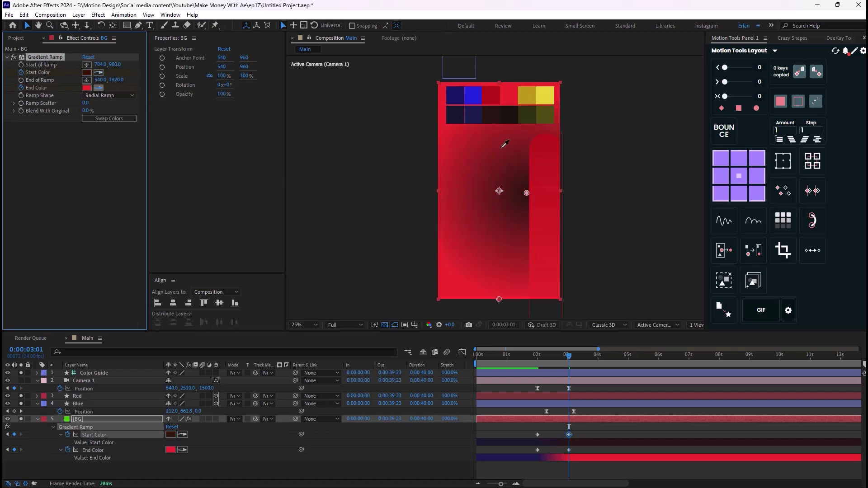
{"action": "left_click", "coordinate": [508, 120]}
{"action": "left_click", "coordinate": [108, 119]}
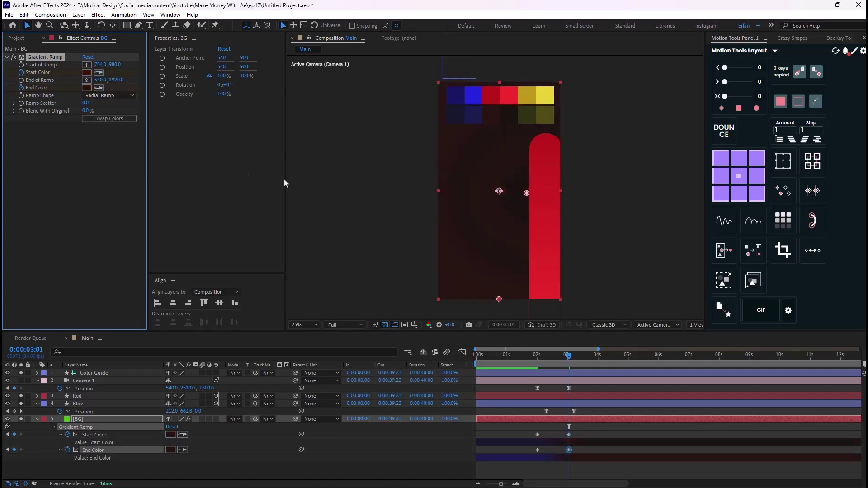
{"action": "key", "text": "comma"}
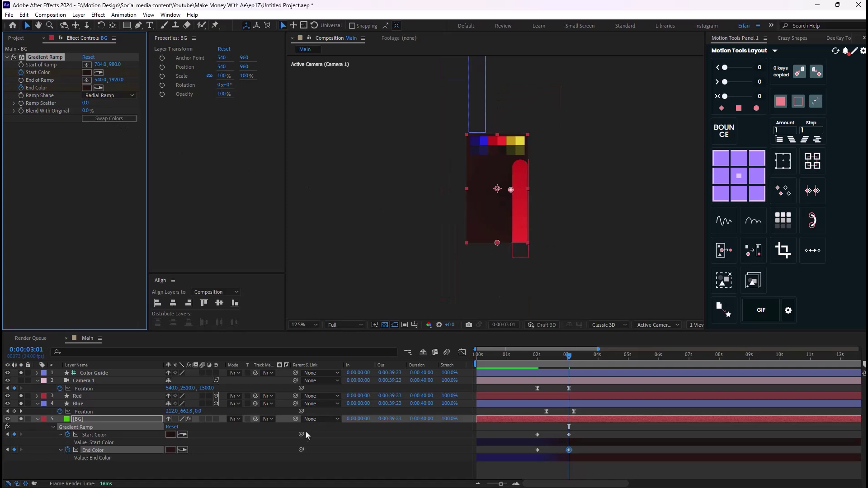
{"action": "left_click", "coordinate": [601, 274]}
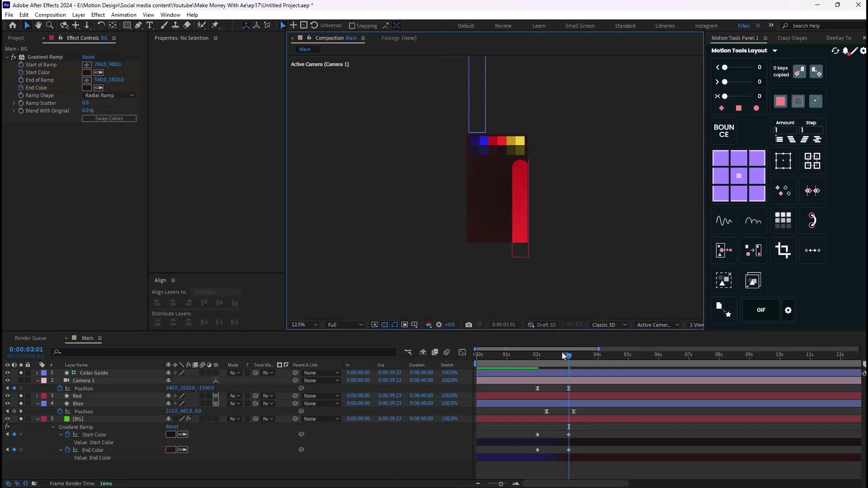
{"action": "key", "text": "period"}
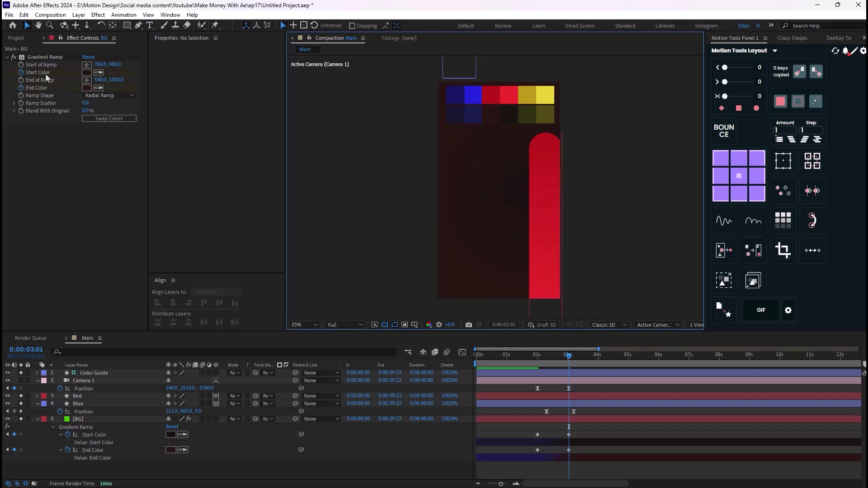
{"action": "left_click", "coordinate": [38, 86]}
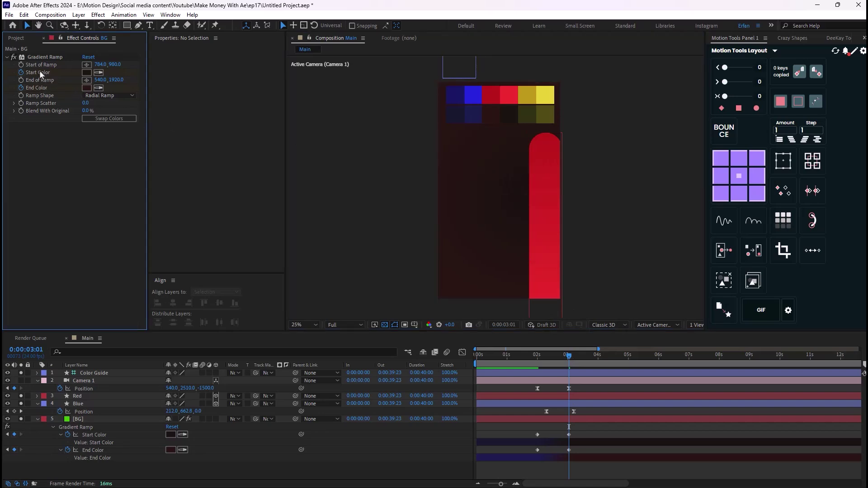
Step: Try to move the BG Gradient Ramp's Start of Ramp point to about 368, 1120 without keyframing it
{"action": "scroll", "coordinate": [493, 198], "scroll_direction": "down", "scroll_amount": 2}
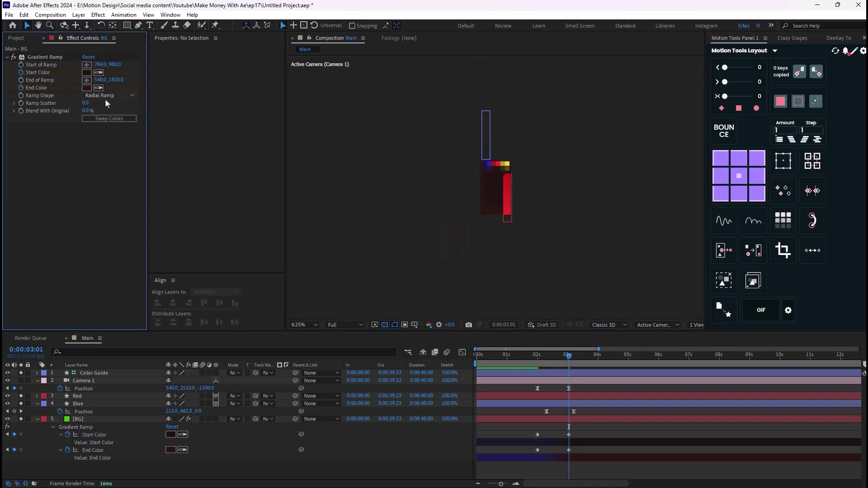
{"action": "left_click", "coordinate": [87, 64]}
{"action": "left_click", "coordinate": [524, 209]}
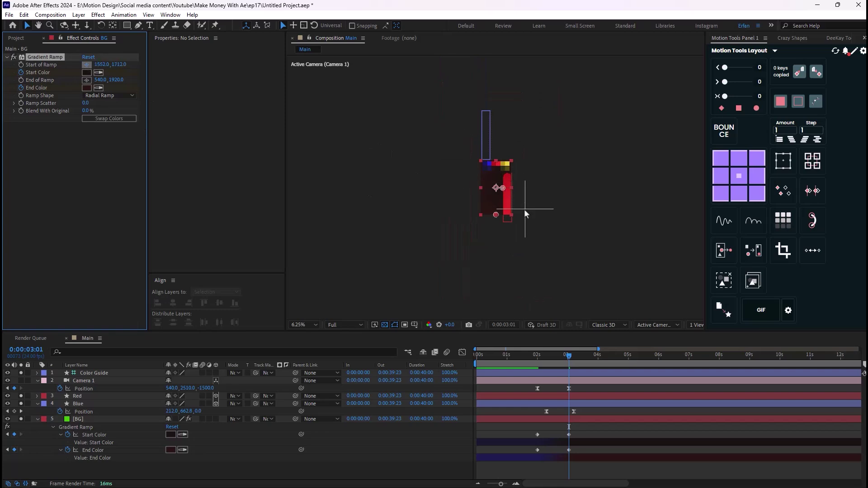
{"action": "left_click", "coordinate": [490, 192]}
{"action": "scroll", "coordinate": [493, 197], "scroll_direction": "up", "scroll_amount": 2}
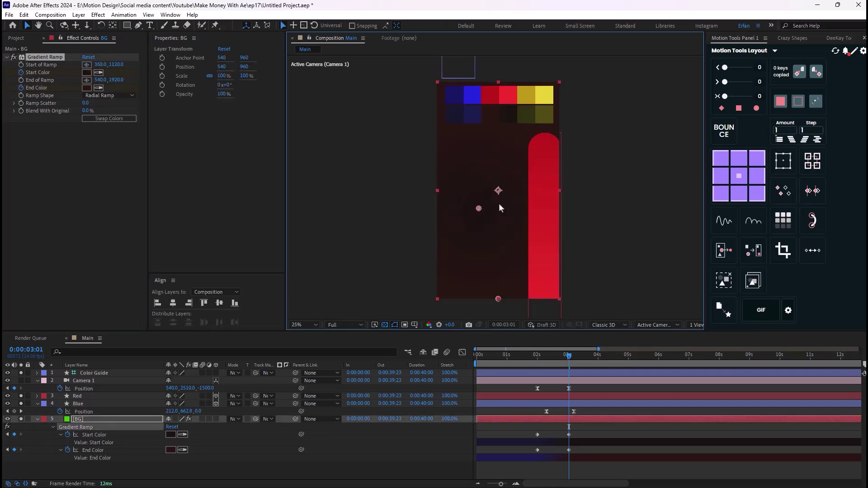
{"action": "key", "text": "ctrl+shift+a"}
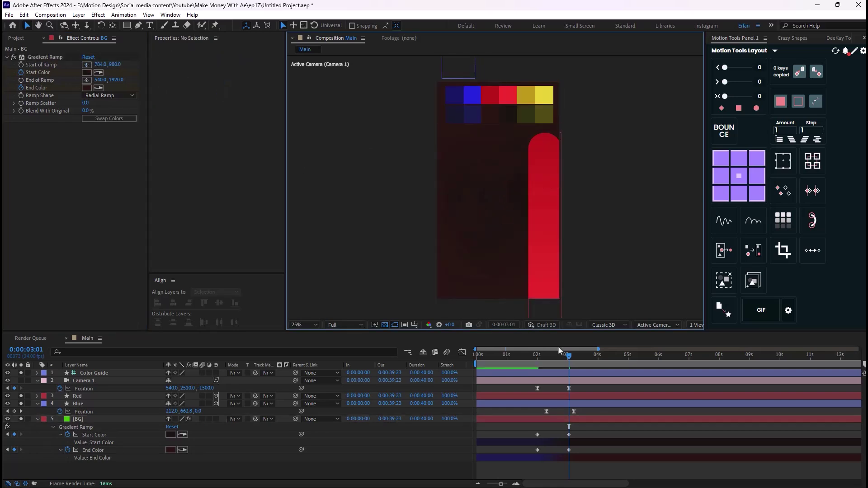
Step: Keyframe the BG's Start of Ramp at 0:00:02:00, and move the point to about 188, 920 at 0:00:03:02, away from the Red bar
{"action": "left_click", "coordinate": [558, 356]}
{"action": "left_click", "coordinate": [537, 368]}
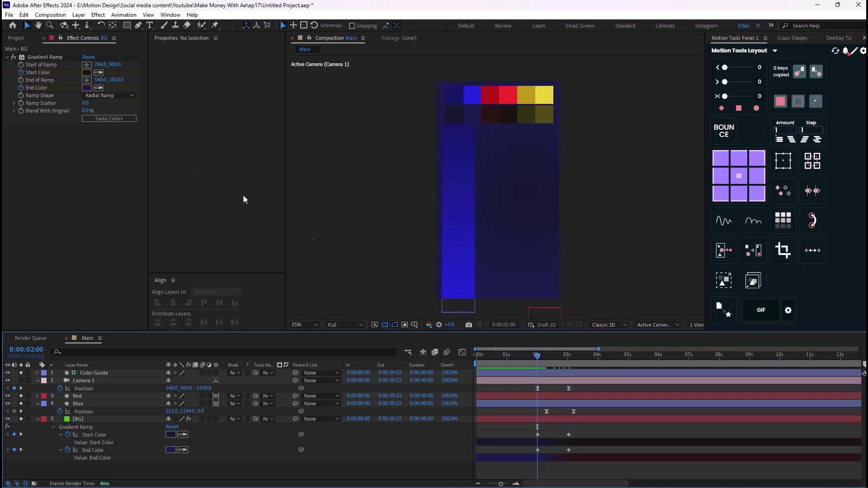
{"action": "left_click", "coordinate": [23, 64]}
{"action": "left_click_drag", "start_coordinate": [540, 359], "coordinate": [570, 371]}
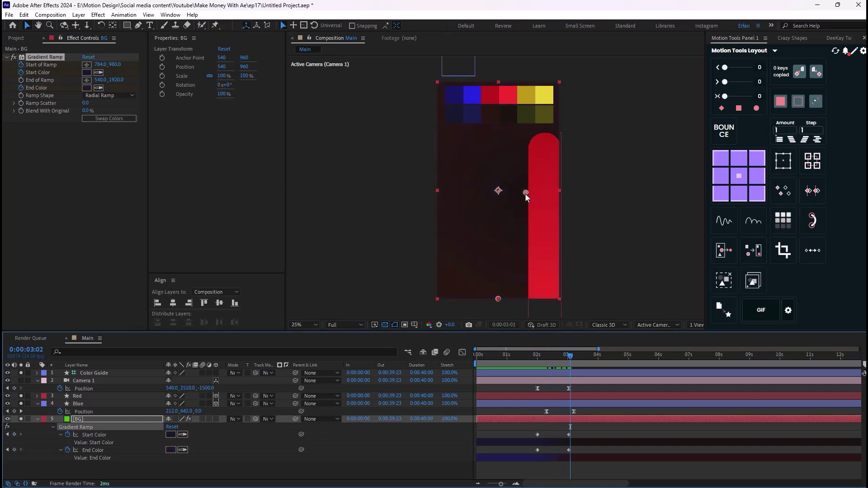
{"action": "left_click_drag", "start_coordinate": [525, 193], "coordinate": [506, 192]}
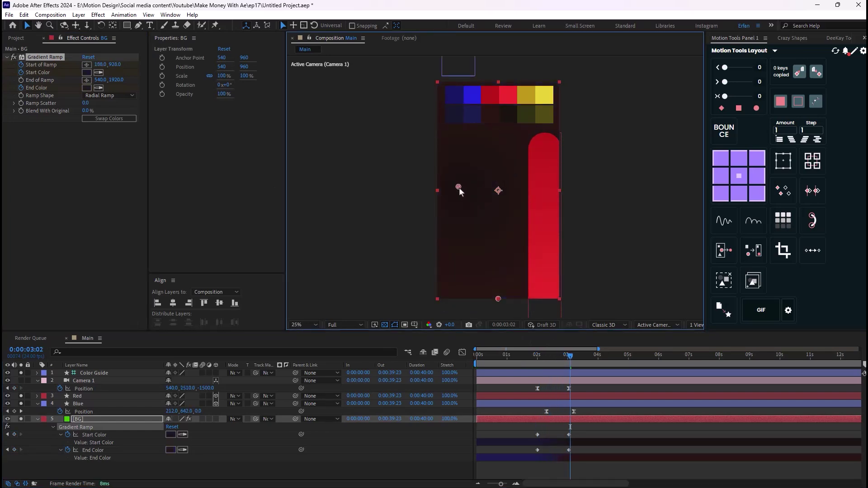
Step: Move the BG's Start of Ramp point to 168, 912 and align its second keyframe with the color keyframes at 0:00:03:01
{"action": "left_click_drag", "start_coordinate": [454, 187], "coordinate": [456, 186]}
{"action": "mouse_move", "coordinate": [569, 362]}
{"action": "left_mouse_down"}
{"action": "mouse_move", "coordinate": [530, 367]}
{"action": "mouse_move", "coordinate": [571, 379]}
{"action": "left_mouse_up"}
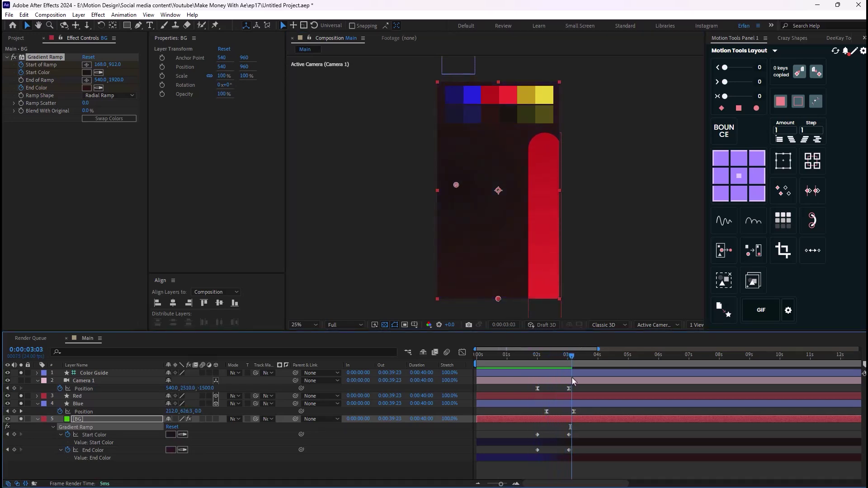
{"action": "key", "text": "u"}
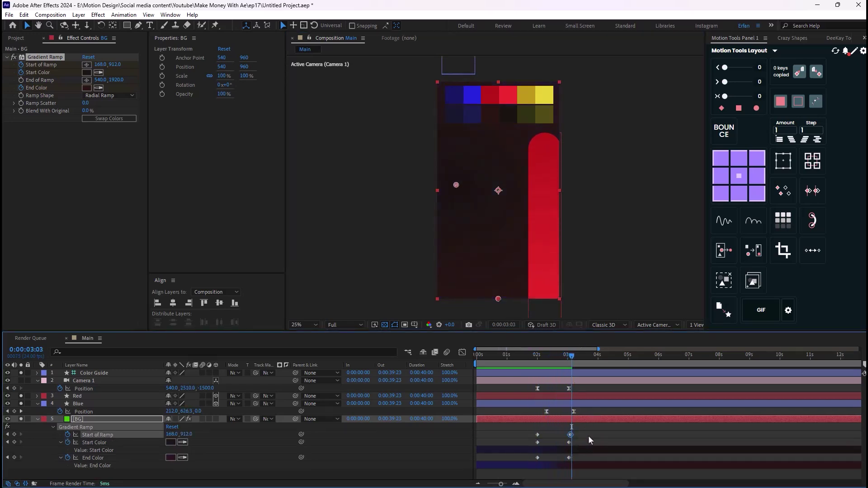
{"action": "left_click", "coordinate": [588, 435]}
{"action": "left_click", "coordinate": [569, 436]}
Step: Apply Easy Ease to all of the BG's Gradient Ramp keyframes and preview the color transition
{"action": "left_click_drag", "start_coordinate": [590, 432], "coordinate": [504, 486]}
{"action": "key", "text": "F9"}
{"action": "left_click_drag", "start_coordinate": [572, 360], "coordinate": [476, 361]}
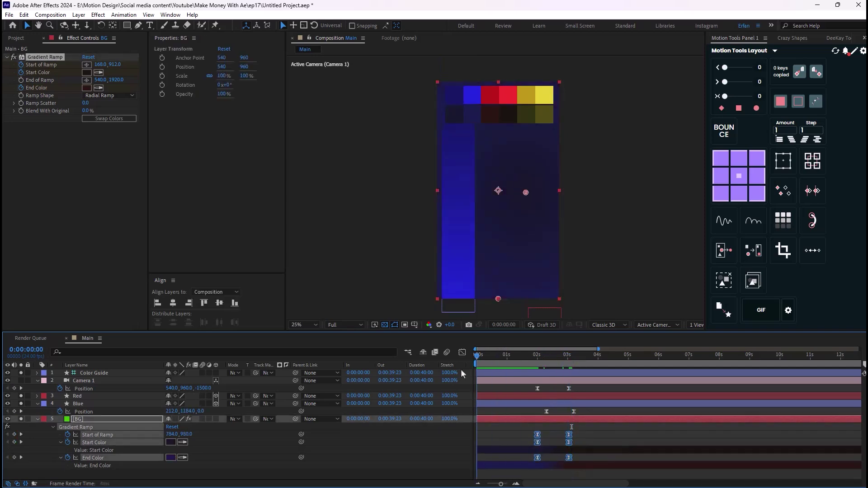
{"action": "key", "text": "space"}
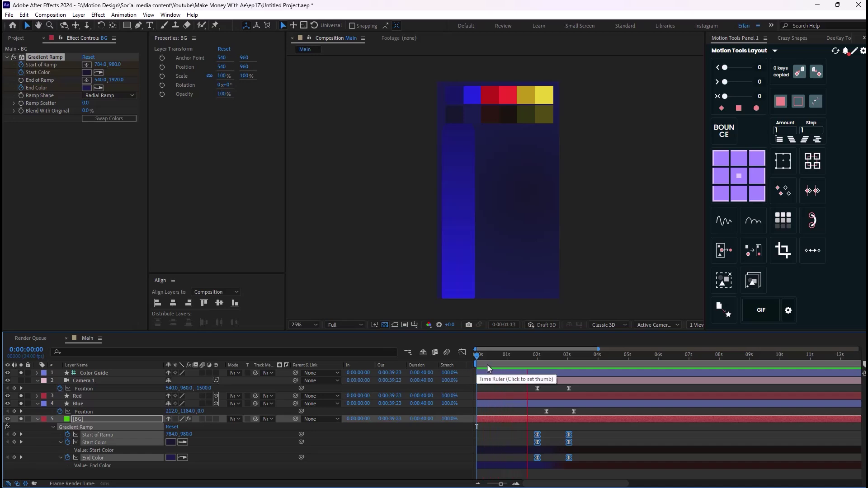
{"action": "key", "text": "space"}
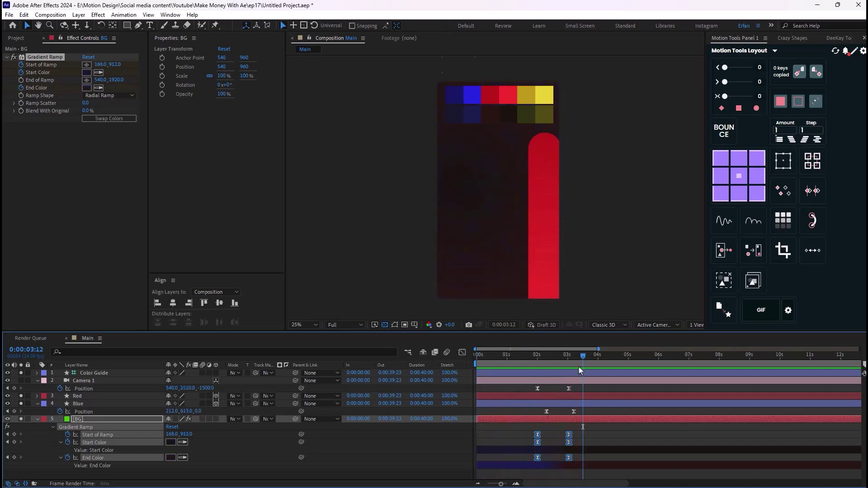
{"action": "key", "text": "space"}
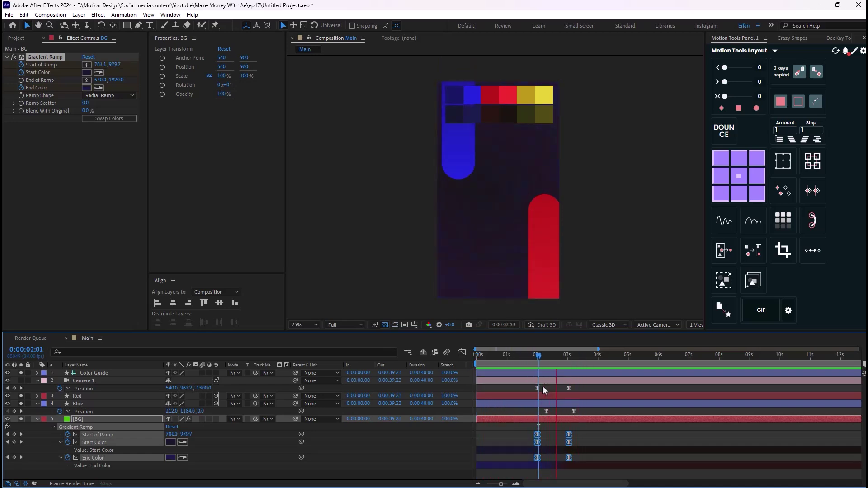
{"action": "key", "text": "space"}
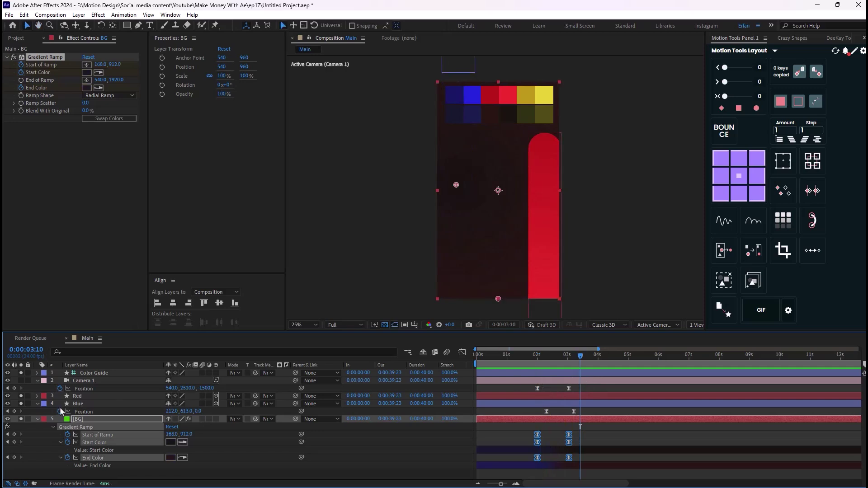
Step: Collapse the expanded properties of the BG, Blue and Camera 1 layers
{"action": "left_click", "coordinate": [37, 419]}
{"action": "left_click", "coordinate": [38, 404]}
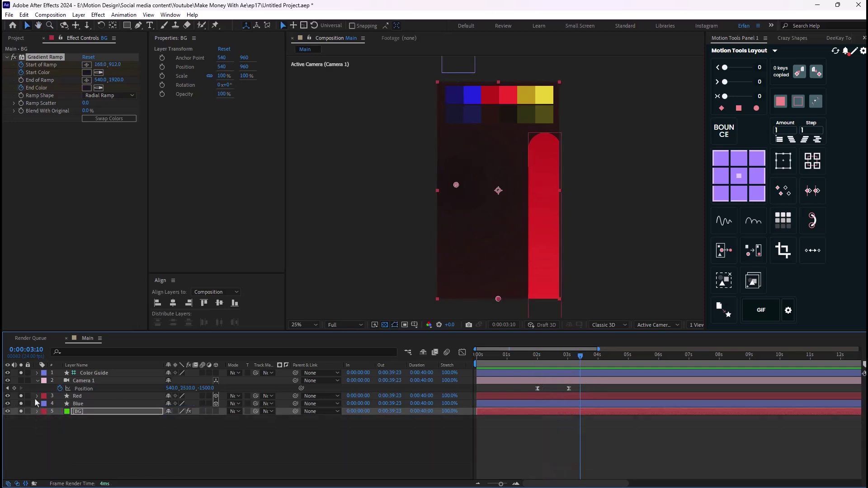
{"action": "left_click", "coordinate": [37, 381]}
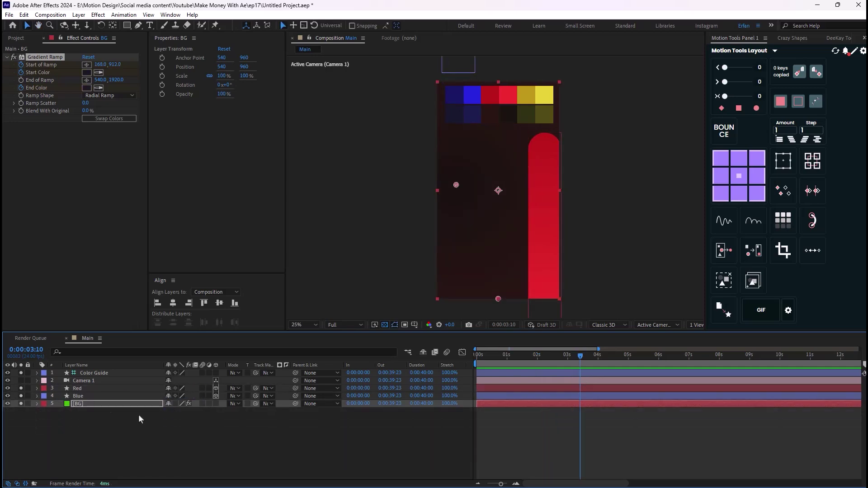
Step: Duplicate the Red bar layer
{"action": "left_click", "coordinate": [488, 307]}
{"action": "scroll", "coordinate": [513, 201], "scroll_direction": "down", "scroll_amount": 2}
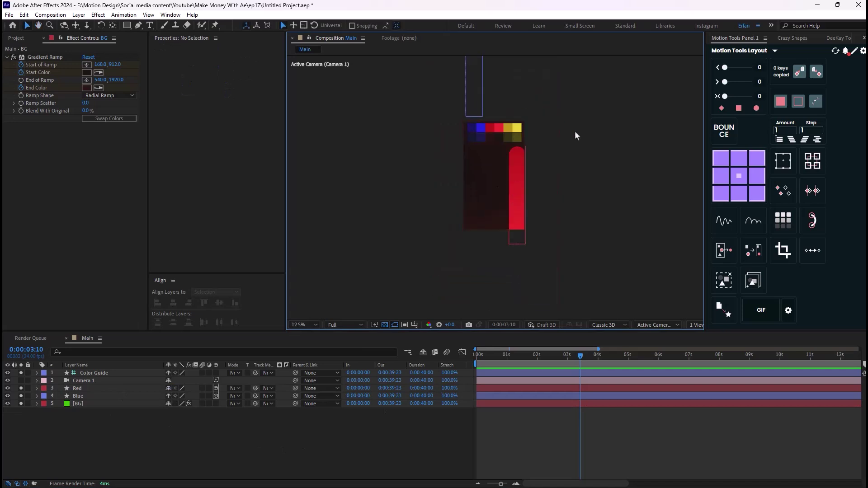
{"action": "left_click", "coordinate": [511, 215]}
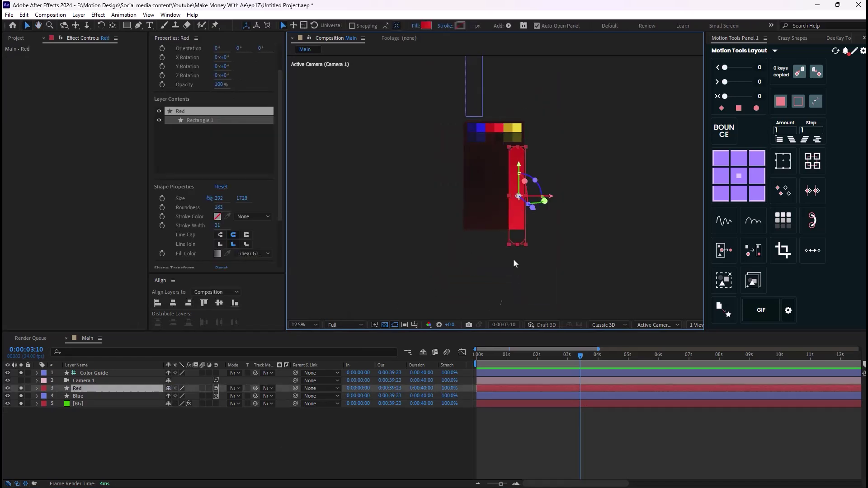
{"action": "key", "text": "ctrl+d"}
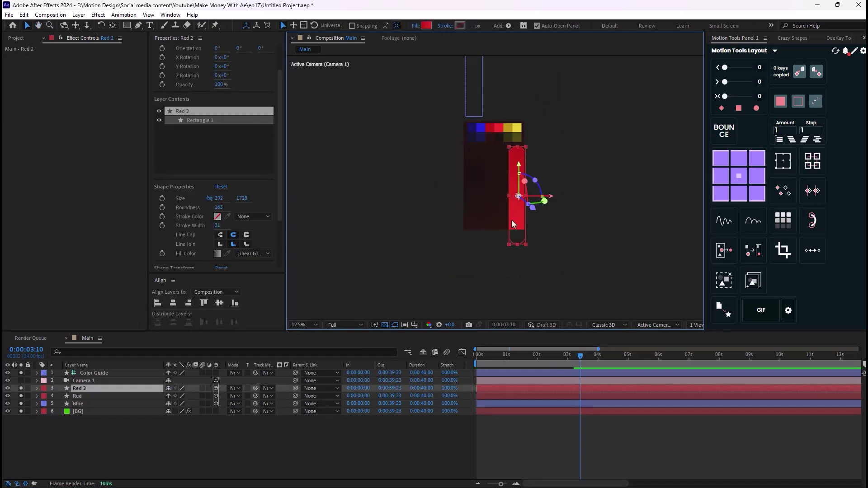
Step: Set the start stop of the duplicated bar's gradient fill to the darker of the two bright yellow Color Guide swatches
{"action": "left_click", "coordinate": [423, 26]}
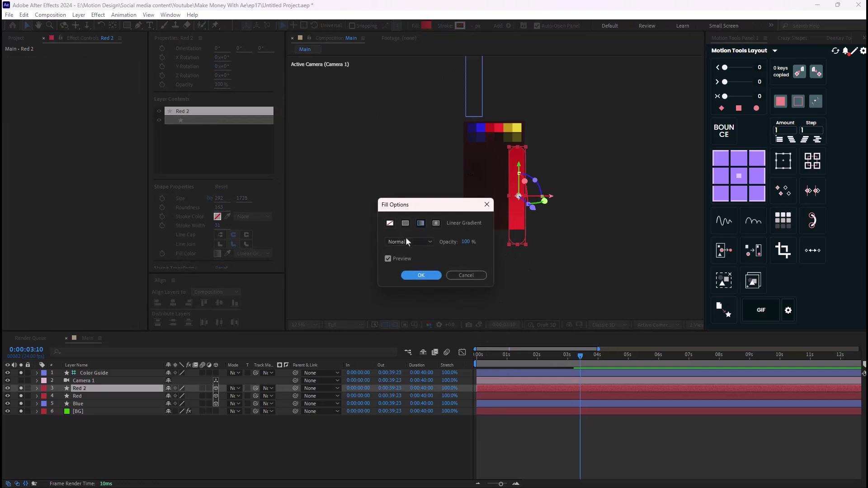
{"action": "left_click", "coordinate": [464, 274]}
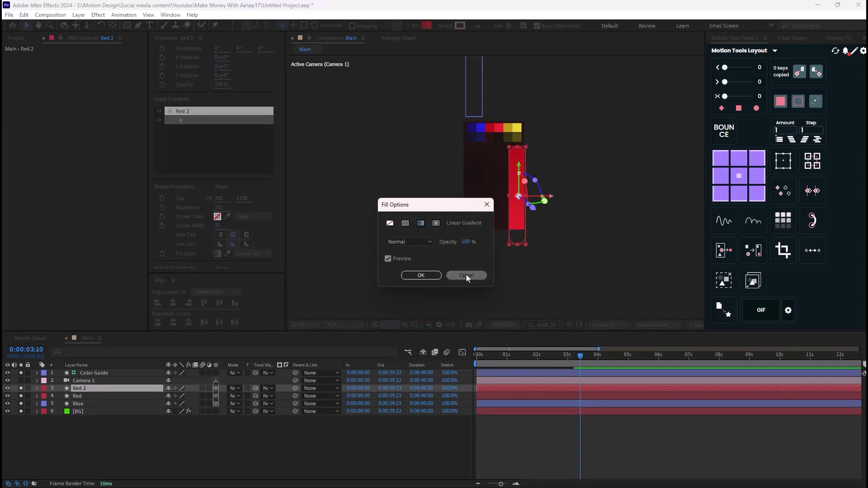
{"action": "left_click", "coordinate": [426, 25]}
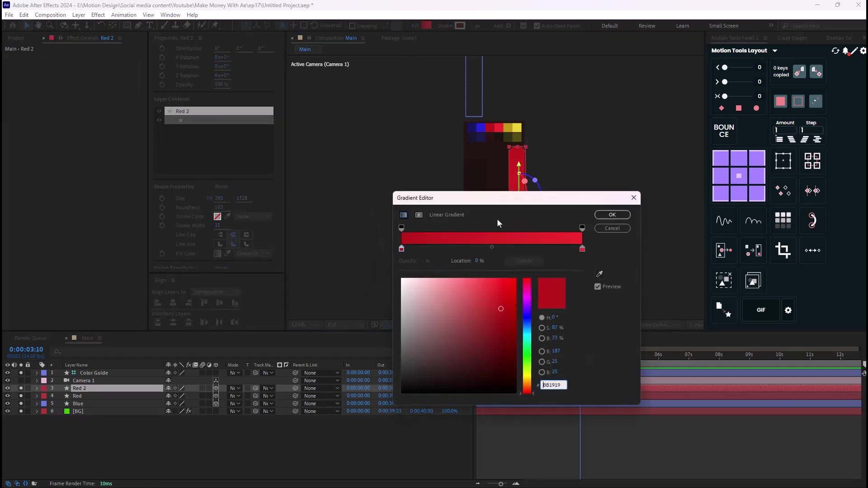
{"action": "left_click", "coordinate": [402, 249]}
{"action": "left_click", "coordinate": [599, 274]}
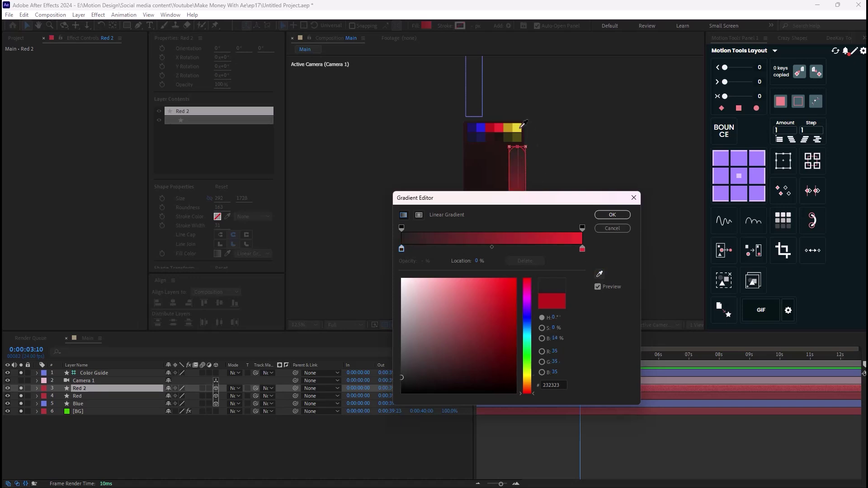
{"action": "left_click", "coordinate": [509, 129]}
{"action": "left_click", "coordinate": [612, 215]}
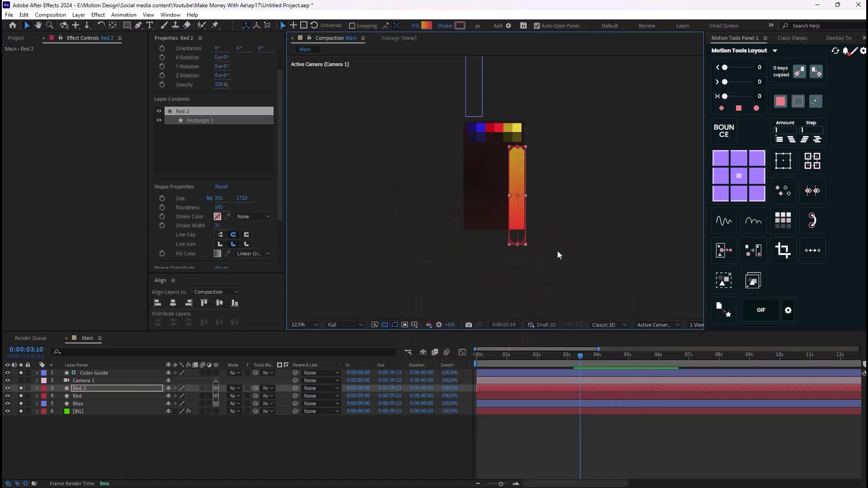
Step: Set the end stop of the duplicated bar's gradient fill to the brightest yellow Color Guide swatch
{"action": "left_click", "coordinate": [426, 25]}
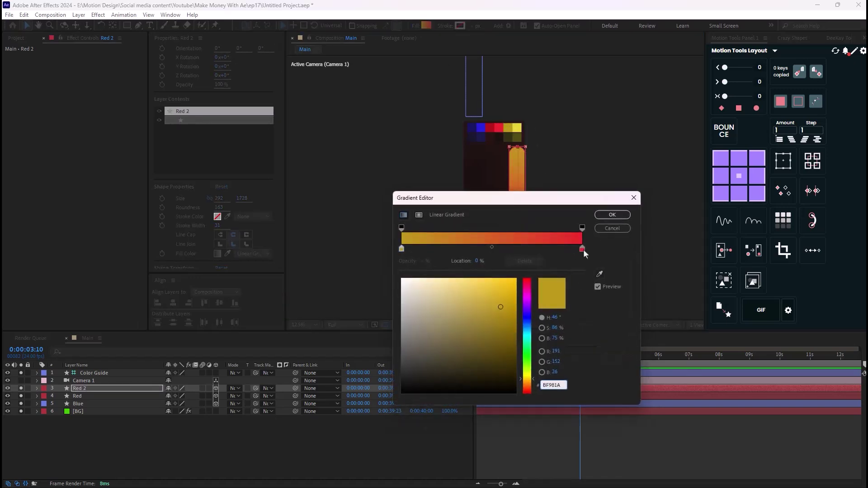
{"action": "left_click", "coordinate": [582, 249]}
{"action": "left_click", "coordinate": [599, 274]}
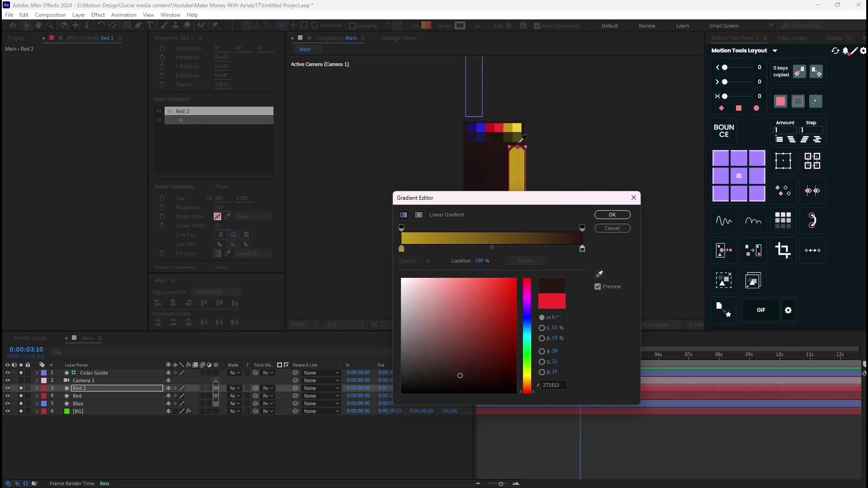
{"action": "left_click", "coordinate": [517, 128]}
{"action": "left_click", "coordinate": [606, 215]}
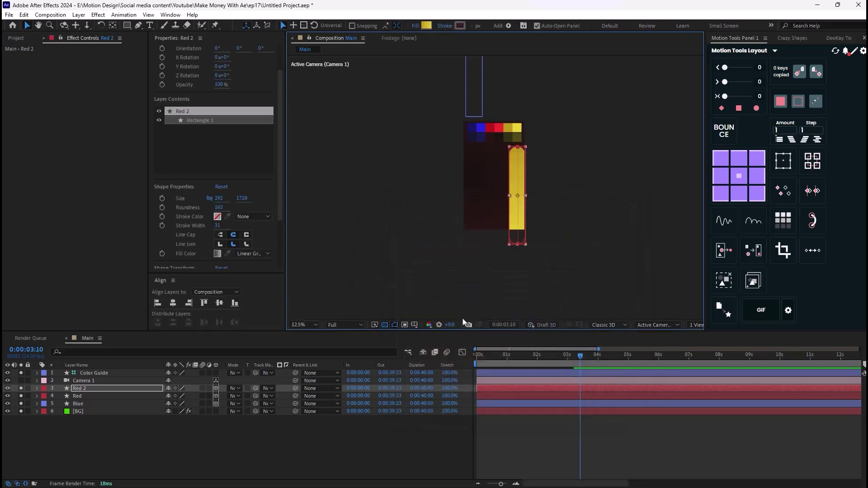
Step: Move the yellow bar down below the Red bar and across to the frame's left edge
{"action": "left_click_drag", "start_coordinate": [476, 229], "coordinate": [526, 153]}
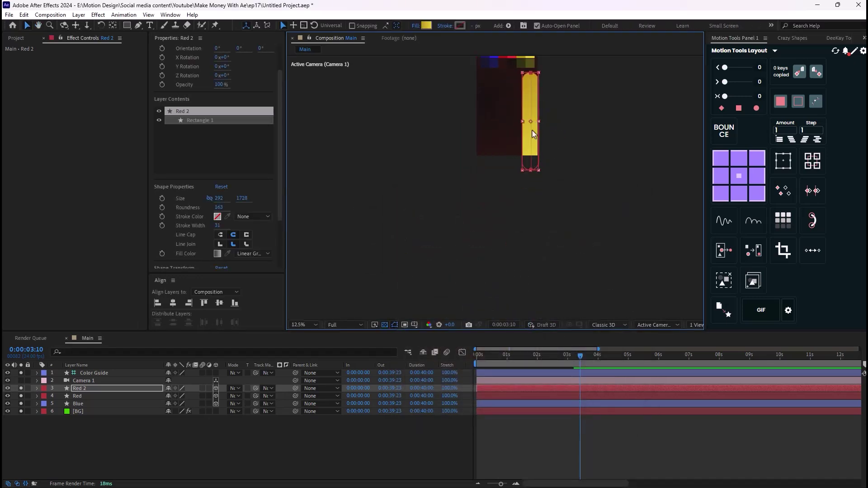
{"action": "key", "text": "ctrl+z"}
{"action": "key", "text": "ctrl+z"}
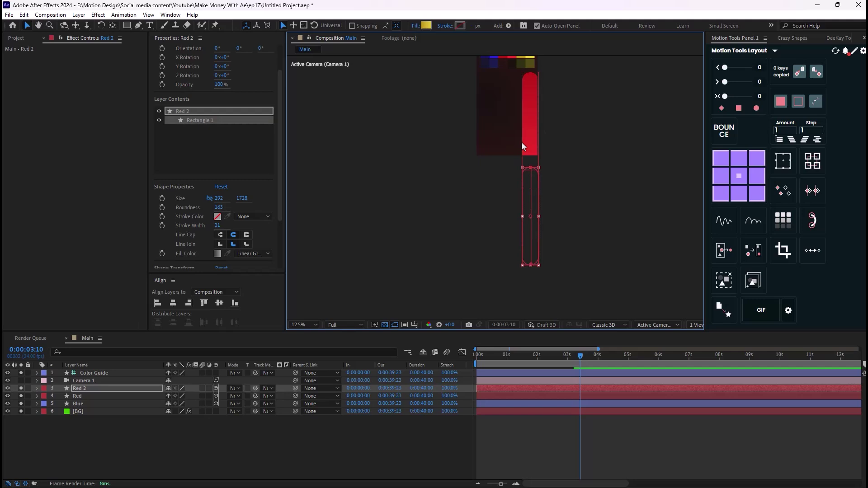
{"action": "key", "text": "ctrl+z"}
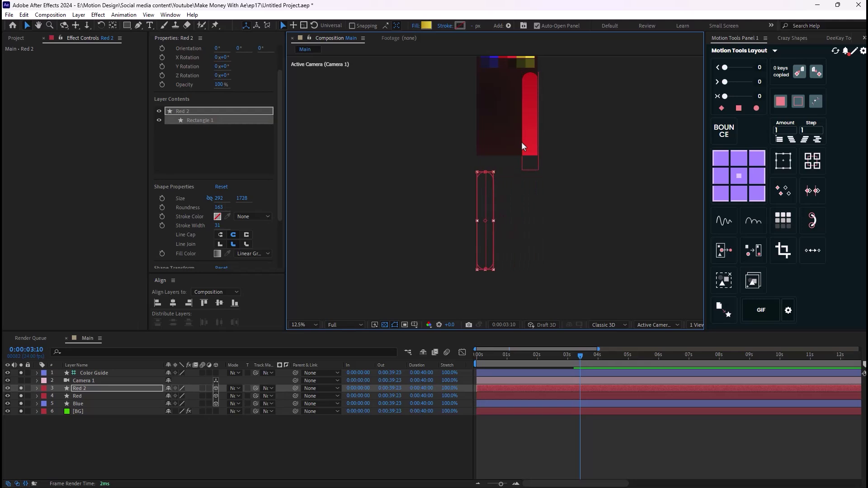
{"action": "key", "text": "ctrl+z"}
{"action": "key", "text": "ctrl+z"}
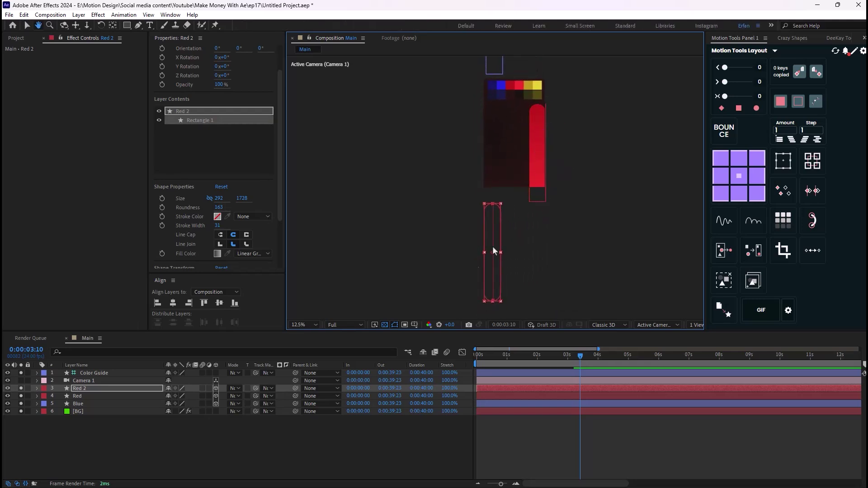
Step: Keyframe Camera 1's Position at 0:00:04:00, and set its Y to 4096 at 0:00:05:04 to reach the yellow bar
{"action": "left_click", "coordinate": [94, 380]}
{"action": "key", "text": "u"}
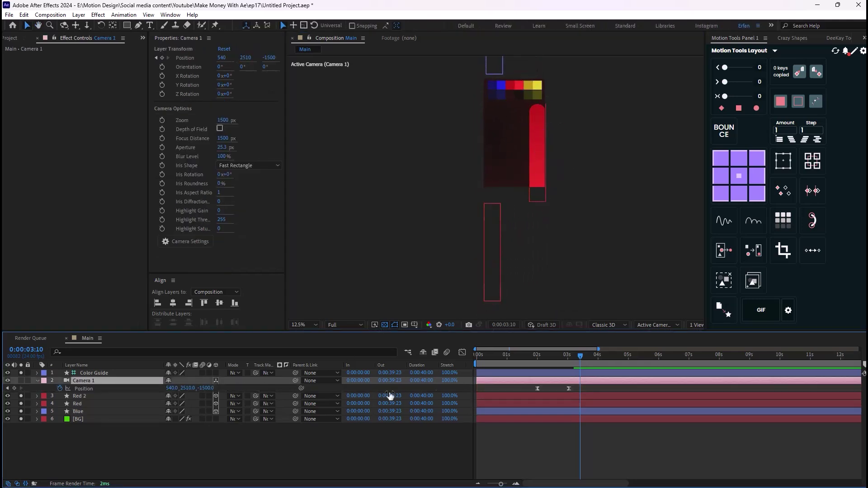
{"action": "left_click_drag", "start_coordinate": [582, 361], "coordinate": [634, 368]}
{"action": "left_click", "coordinate": [14, 388]}
{"action": "left_click_drag", "start_coordinate": [186, 388], "coordinate": [518, 295]}
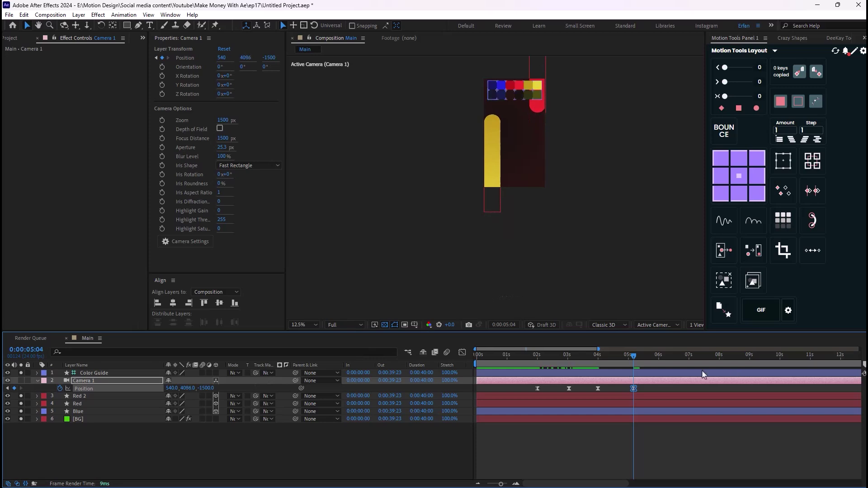
{"action": "left_click_drag", "start_coordinate": [633, 356], "coordinate": [611, 360]}
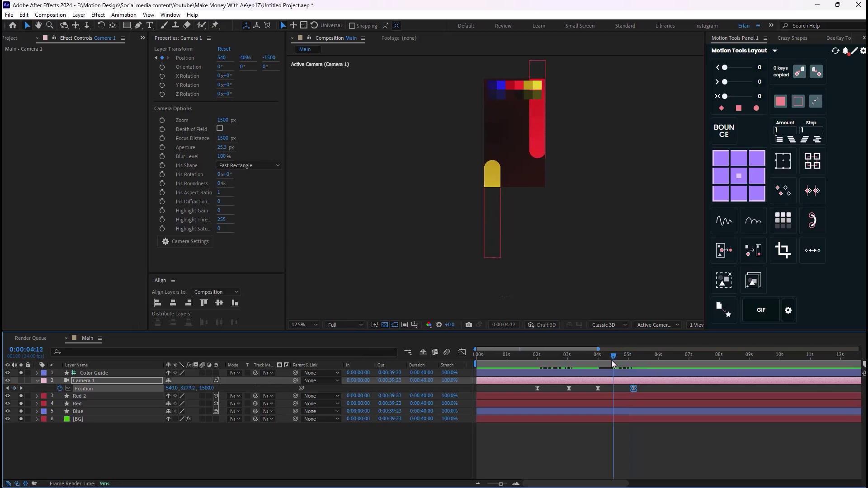
Step: Rename the Red 2 layer as Yellow and give it a yellow label color
{"action": "left_click", "coordinate": [82, 397]}
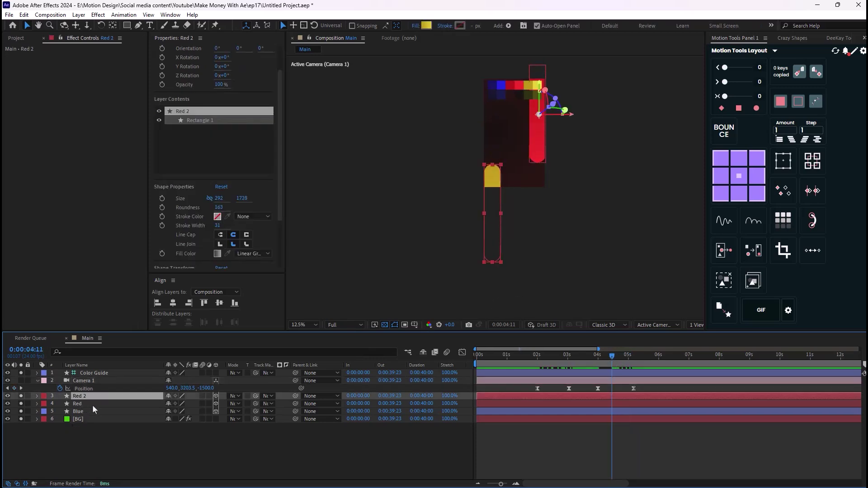
{"action": "key", "text": "Return"}
{"action": "type", "text": "Yellow"}
{"action": "key", "text": "Return"}
{"action": "left_click", "coordinate": [44, 396]}
{"action": "left_click", "coordinate": [68, 254]}
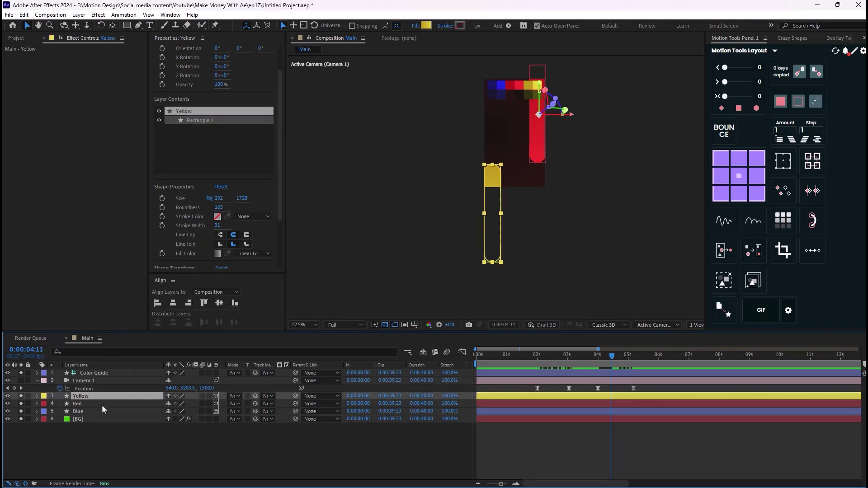
{"action": "left_click", "coordinate": [103, 403]}
{"action": "key", "text": "Return"}
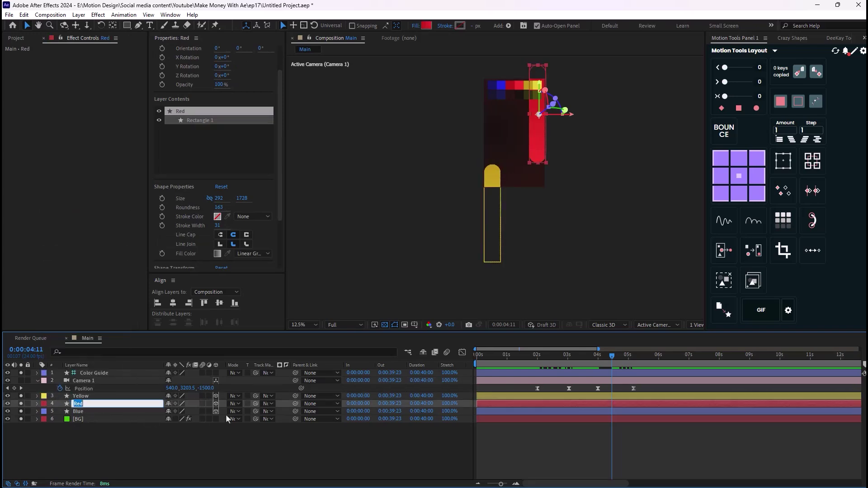
{"action": "left_click", "coordinate": [148, 441]}
Step: Keyframe Red's Position at 0:00:04:11 and, with Y set to 2060, at 0:00:05:03, applying Easy Ease to both keyframes
{"action": "left_click", "coordinate": [87, 406]}
{"action": "key", "text": "p"}
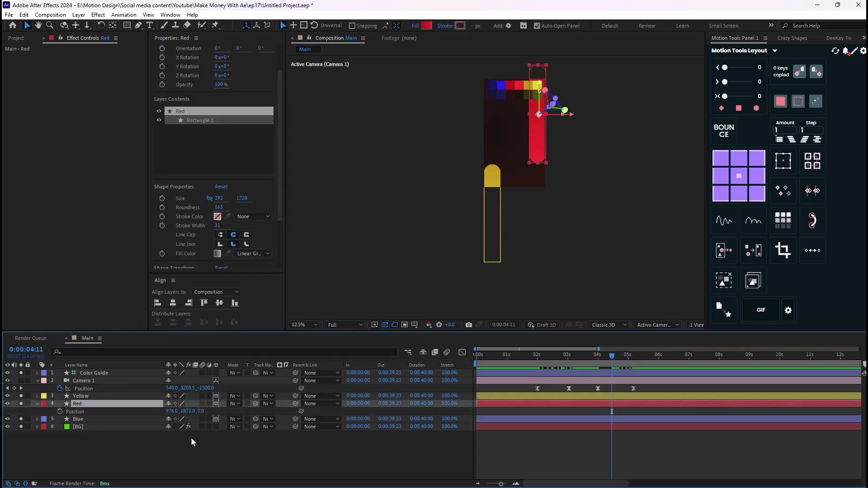
{"action": "left_click", "coordinate": [60, 411]}
{"action": "left_click_drag", "start_coordinate": [623, 362], "coordinate": [632, 361]}
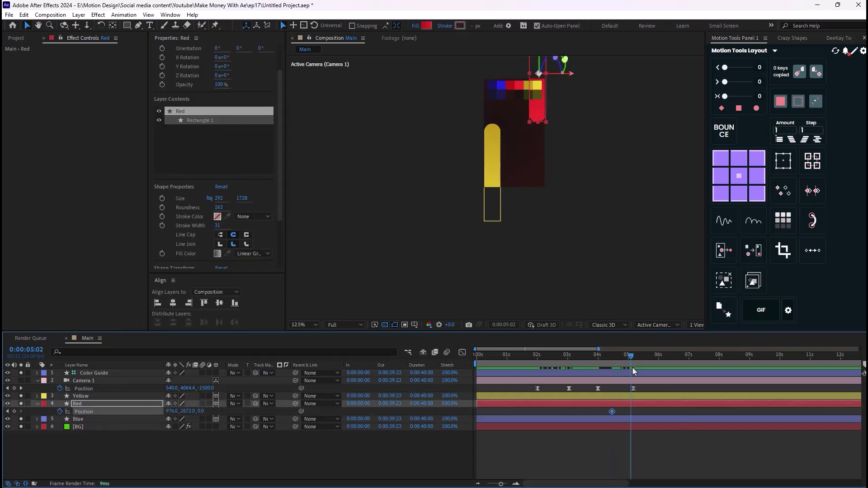
{"action": "left_click_drag", "start_coordinate": [193, 414], "coordinate": [130, 409]}
{"action": "left_click_drag", "start_coordinate": [189, 411], "coordinate": [153, 411]}
{"action": "left_click_drag", "start_coordinate": [607, 418], "coordinate": [637, 410]}
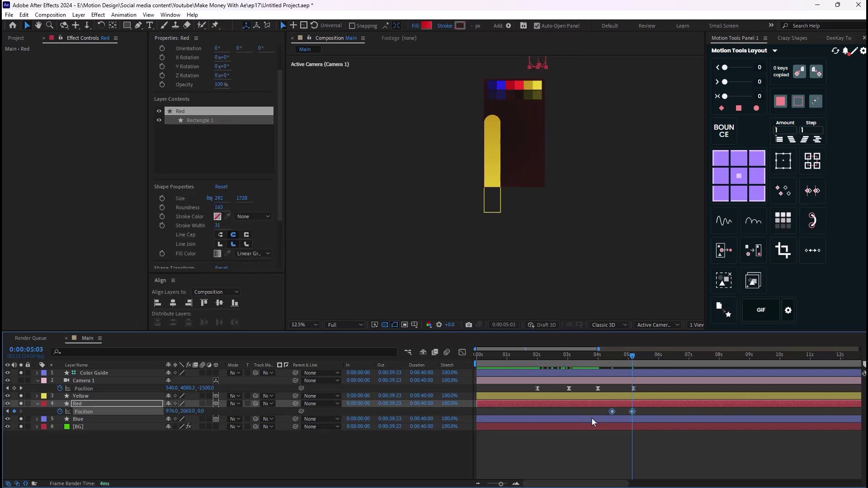
{"action": "key", "text": "F9"}
Step: Keyframe the BG layer's Gradient Ramp Start of Ramp, Start Color and End Color at 0:00:04:00
{"action": "left_click", "coordinate": [95, 427]}
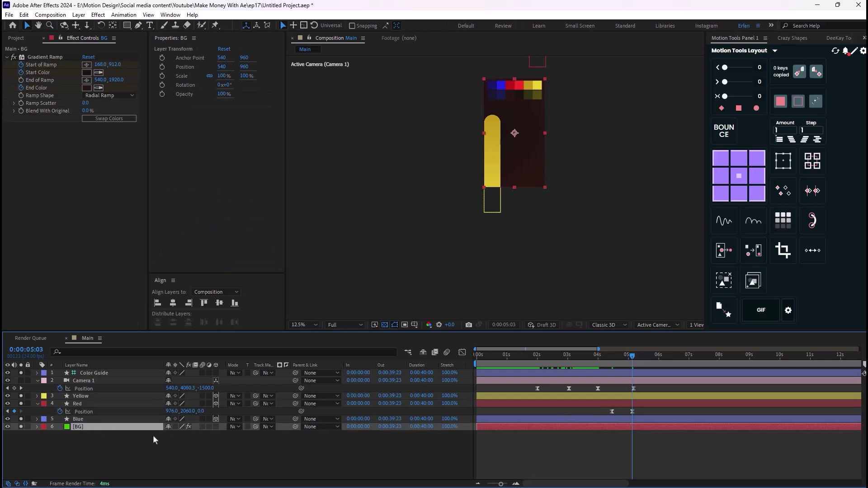
{"action": "key", "text": "u"}
{"action": "left_click_drag", "start_coordinate": [637, 368], "coordinate": [597, 368]}
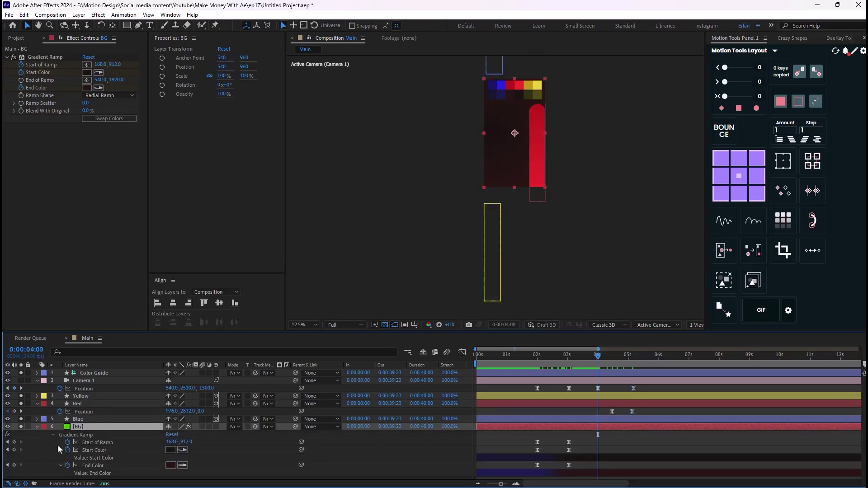
{"action": "left_click", "coordinate": [14, 442]}
{"action": "left_click", "coordinate": [14, 449]}
{"action": "left_click", "coordinate": [14, 465]}
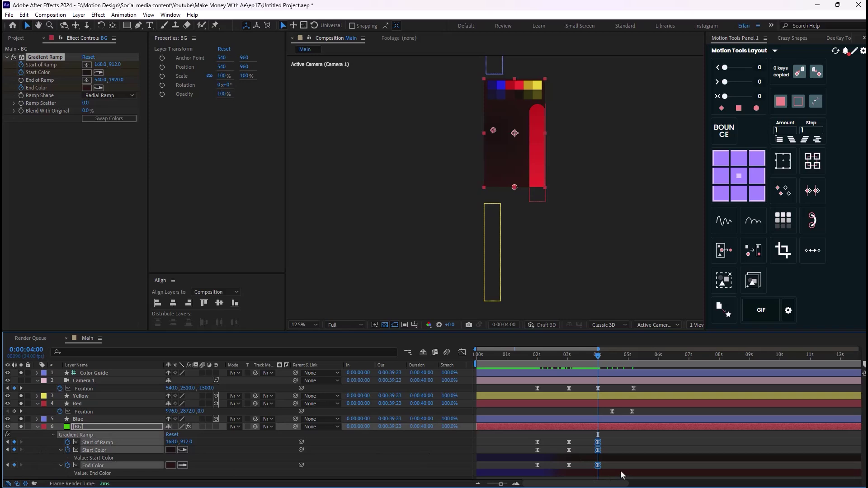
Step: At 0:00:05:04, move BG's Start of Ramp point across to the frame's right side, at about 952, 912
{"action": "left_click_drag", "start_coordinate": [600, 359], "coordinate": [638, 382]}
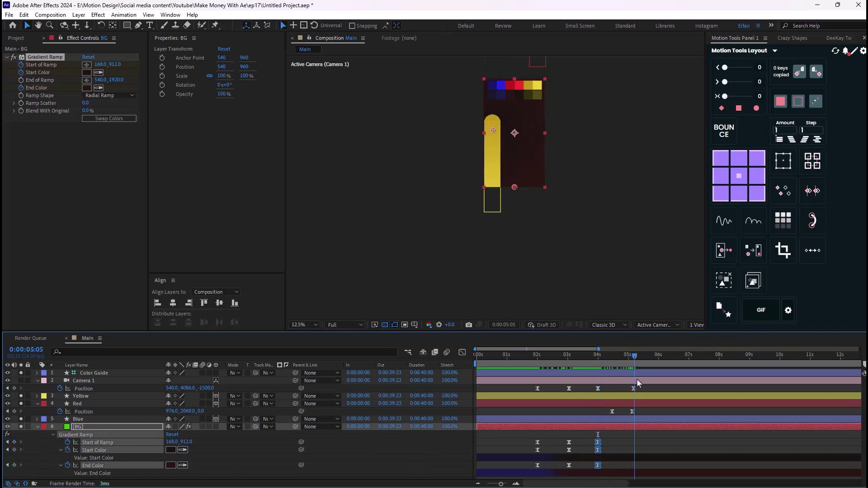
{"action": "left_click", "coordinate": [228, 451]}
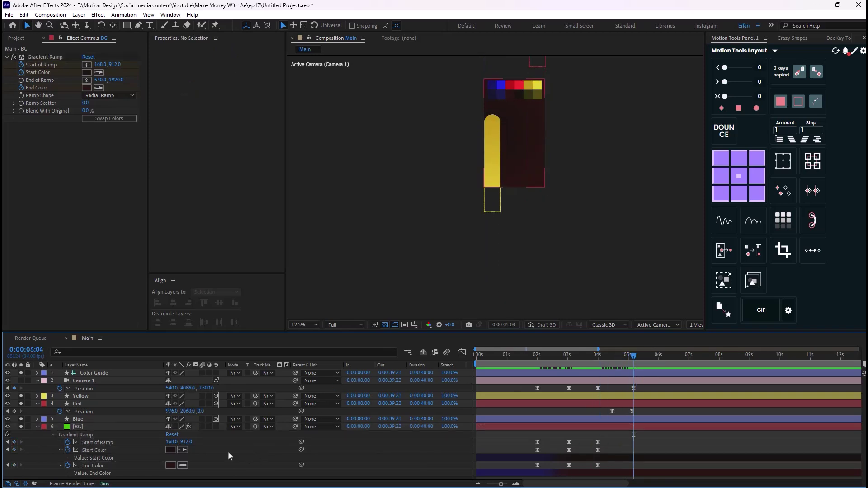
{"action": "left_click", "coordinate": [105, 443]}
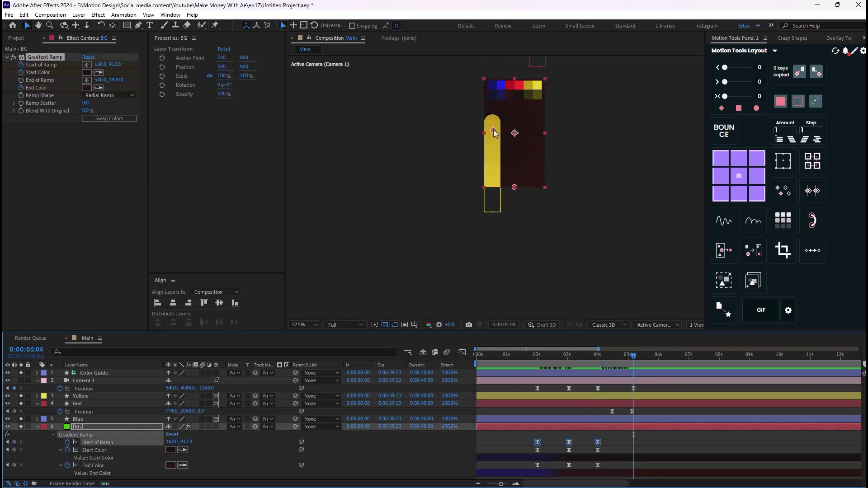
{"action": "left_click_drag", "start_coordinate": [494, 130], "coordinate": [533, 133]}
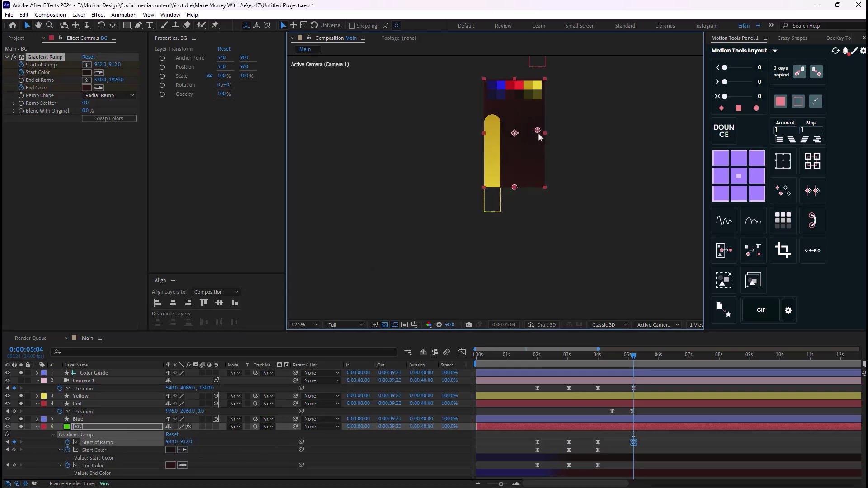
Step: Set the ramp's Start Color and End Color at 0:00:05:04 by sampling the two dark yellow swatches of the color guide
{"action": "left_click", "coordinate": [99, 72]}
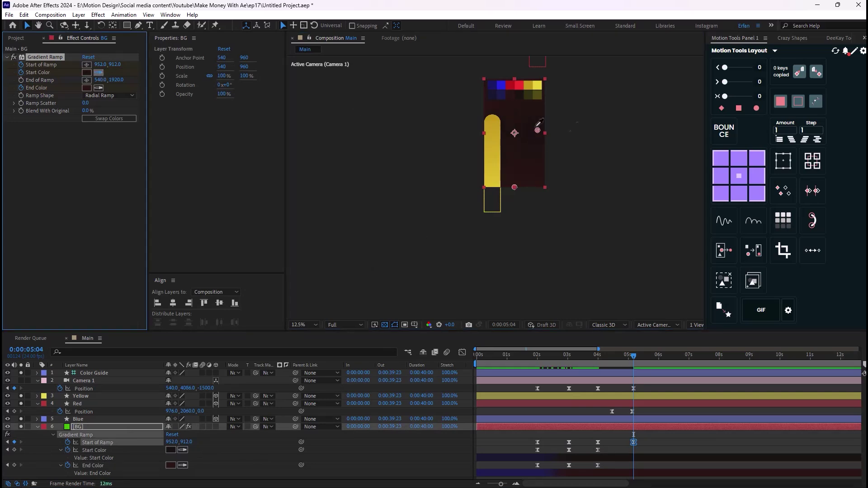
{"action": "left_click", "coordinate": [530, 96]}
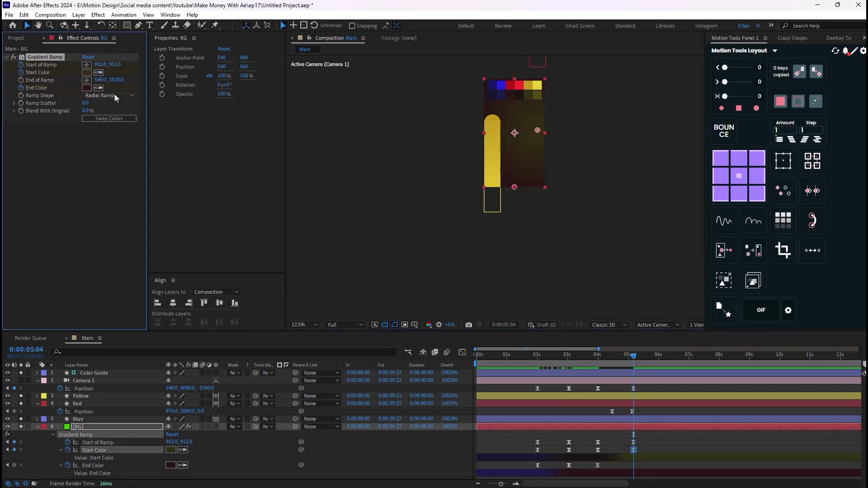
{"action": "left_click", "coordinate": [98, 87]}
{"action": "left_click", "coordinate": [535, 98]}
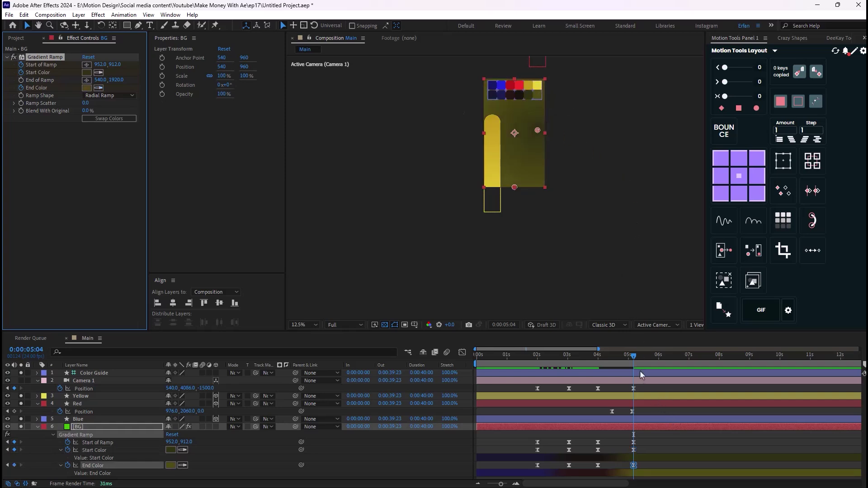
Step: Review the animation from the start of the composition with the whole timeline in view
{"action": "mouse_move", "coordinate": [639, 370]}
{"action": "left_mouse_down"}
{"action": "mouse_move", "coordinate": [587, 367]}
{"action": "mouse_move", "coordinate": [644, 369]}
{"action": "left_mouse_up"}
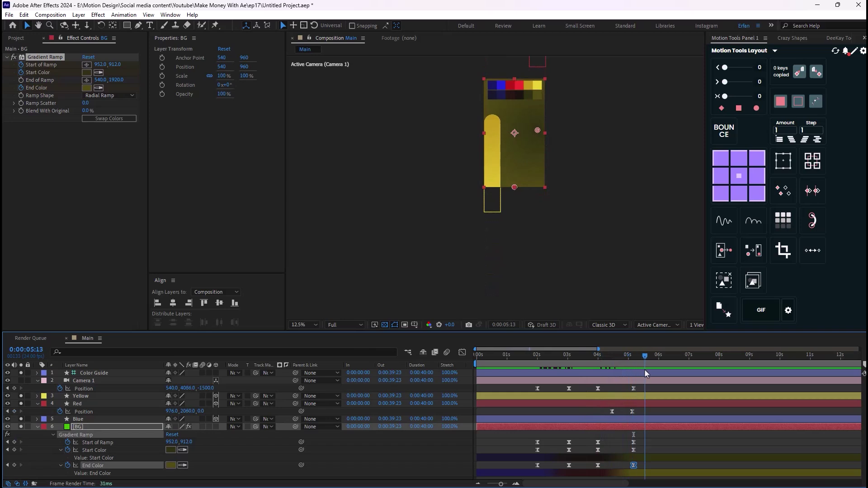
{"action": "left_click", "coordinate": [560, 221]}
{"action": "key", "text": "Home"}
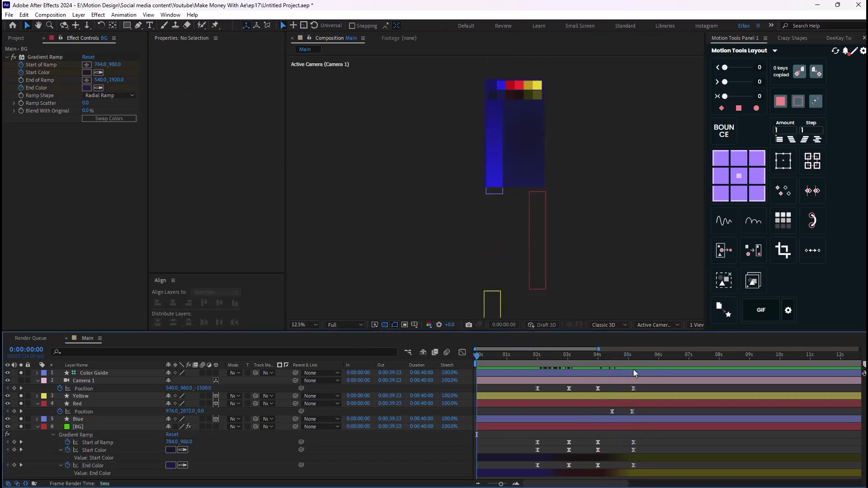
{"action": "key", "text": "semicolon"}
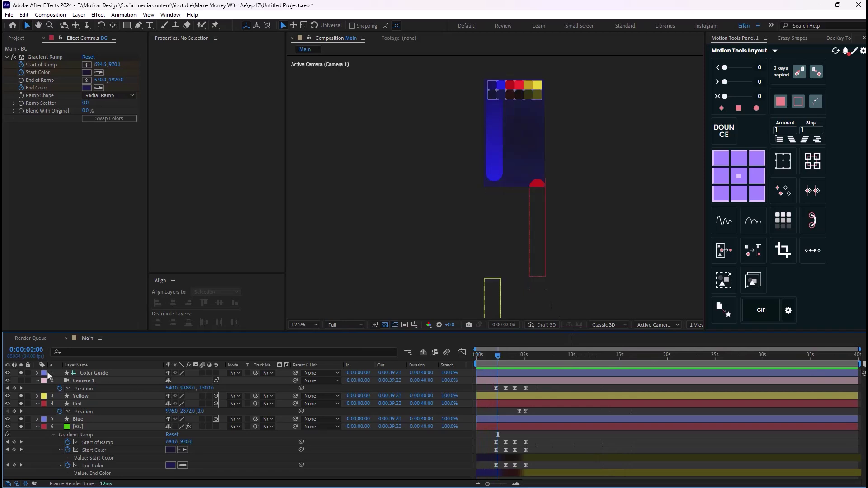
Step: Delete the Color Guide layer and collapse the properties of all remaining layers with the playhead at the start
{"action": "left_click", "coordinate": [85, 374]}
{"action": "key", "text": "Delete"}
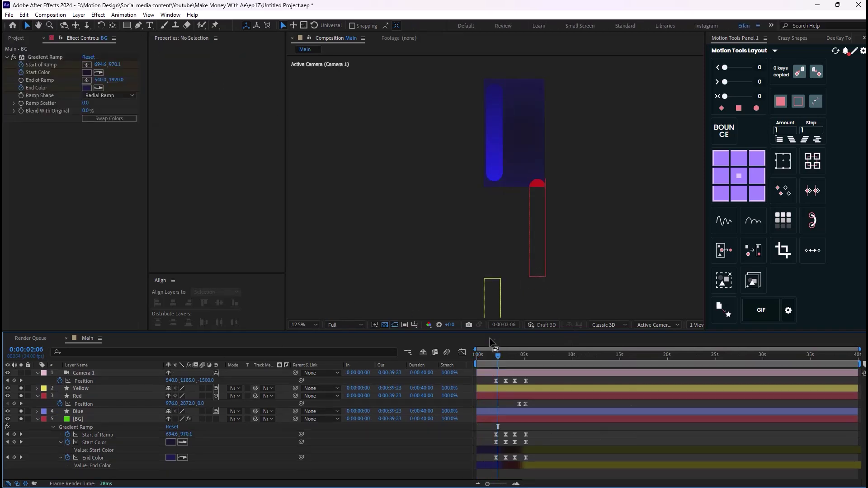
{"action": "left_click_drag", "start_coordinate": [484, 361], "coordinate": [478, 359]}
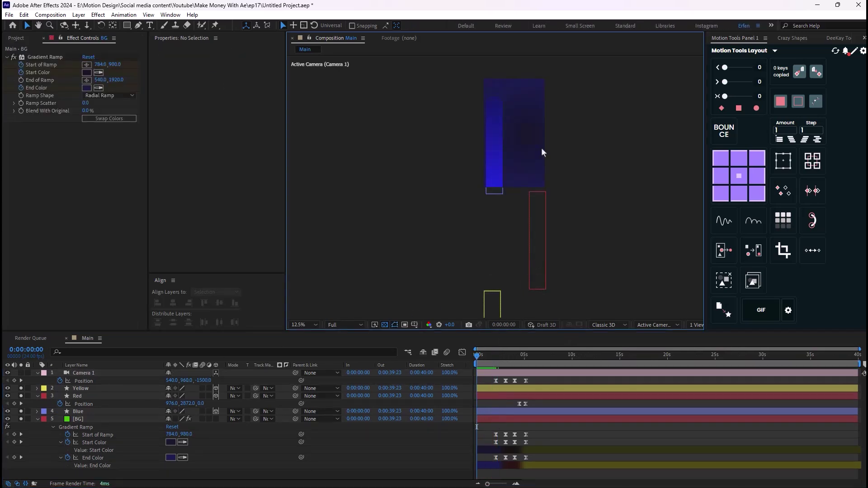
{"action": "key", "text": "ctrl+a"}
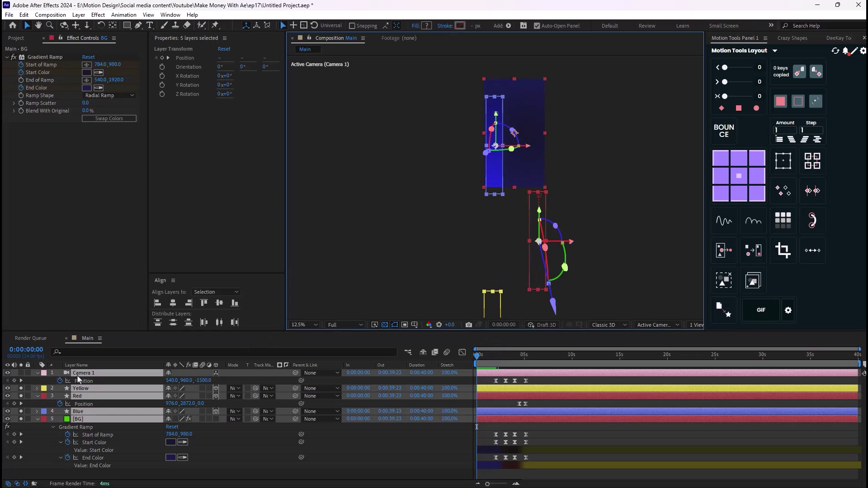
{"action": "left_click", "coordinate": [37, 373]}
{"action": "left_click", "coordinate": [260, 413]}
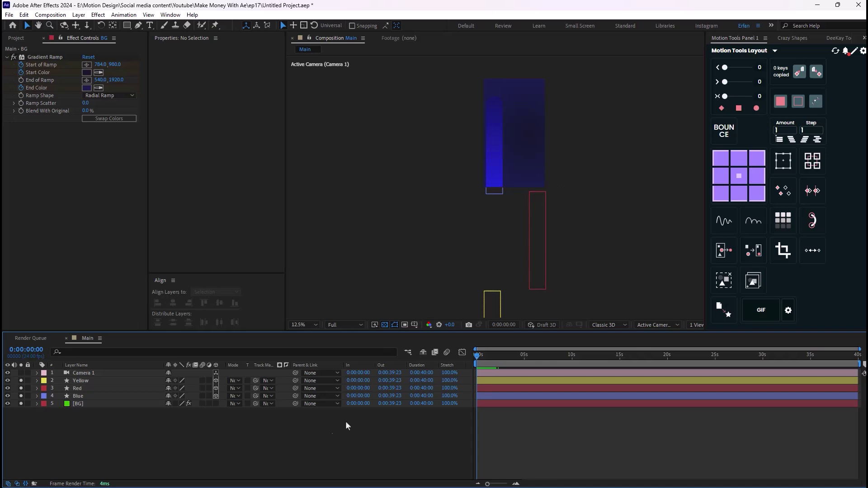
Step: Add an adjustment layer on top of the layer stack and rename it Wiggle
{"action": "right_click", "coordinate": [204, 439]}
{"action": "mouse_move", "coordinate": [271, 327]}
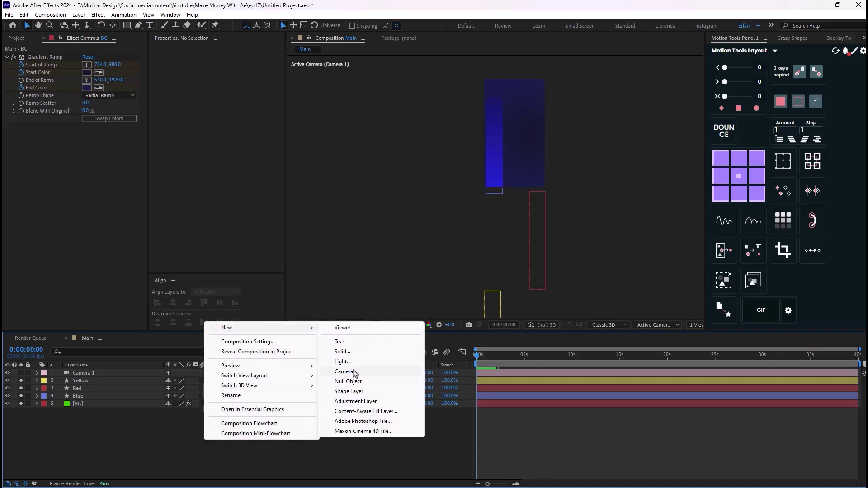
{"action": "left_click", "coordinate": [364, 398]}
{"action": "key", "text": "Return"}
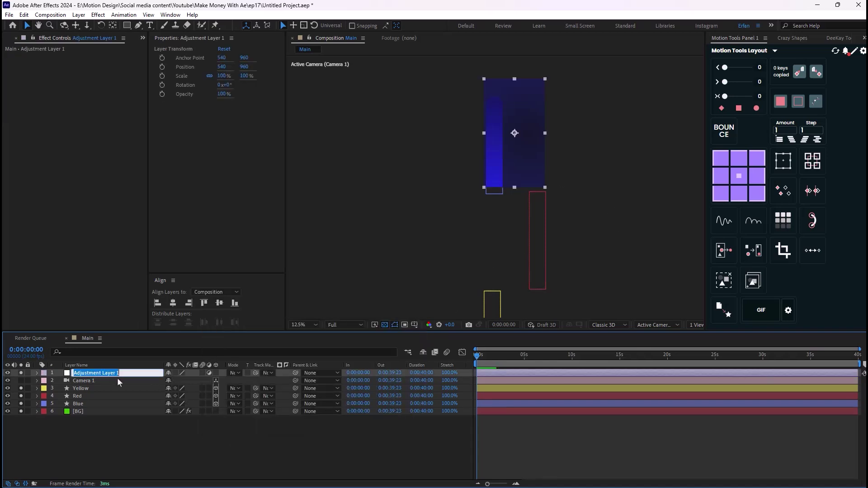
{"action": "key", "text": "Return"}
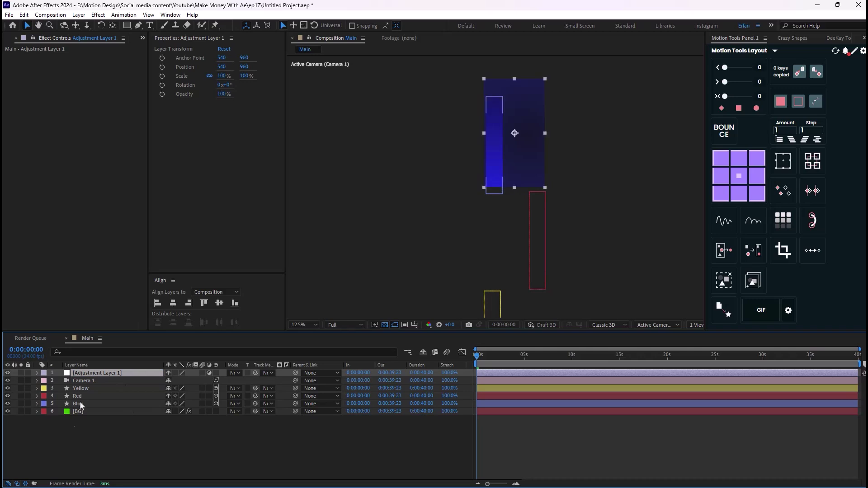
{"action": "key", "text": "Return"}
{"action": "type", "text": "Wiggle"}
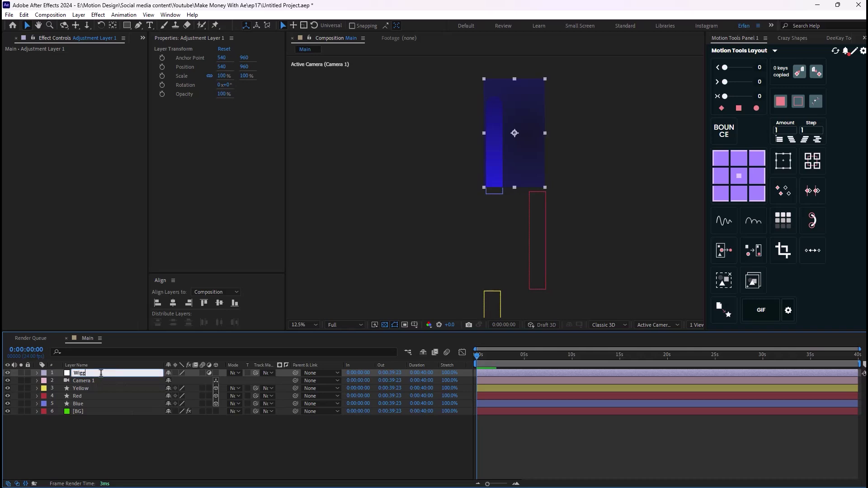
{"action": "key", "text": "Return"}
Step: Apply the Wiggle - position preset to the Wiggle adjustment layer
{"action": "key", "text": "ctrl+space"}
{"action": "type", "text": "wig"}
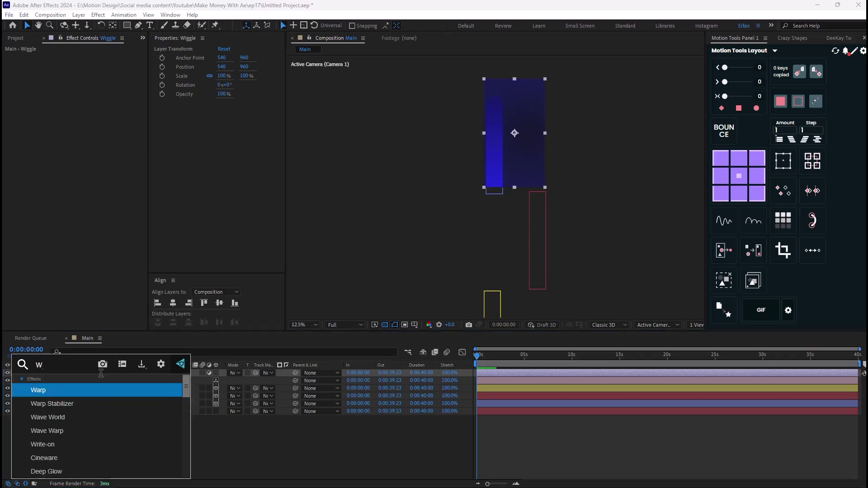
{"action": "key", "text": "Down"}
{"action": "key", "text": "Down"}
{"action": "key", "text": "Return"}
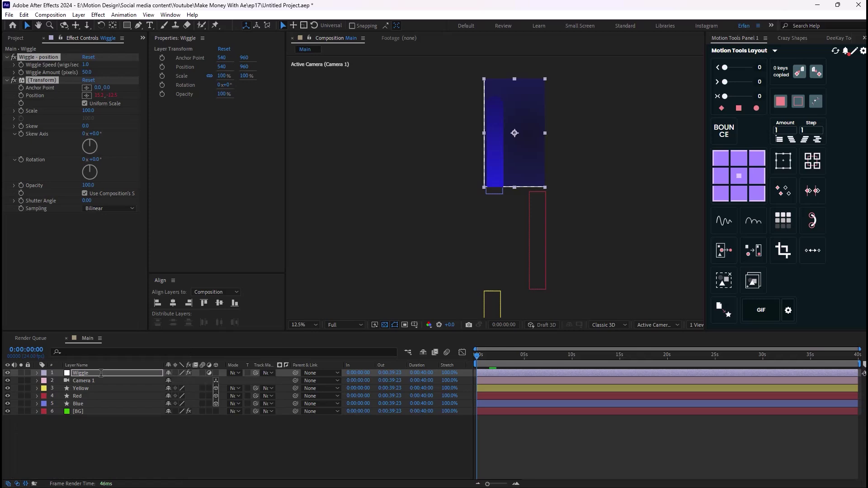
Step: Set the preset's Wiggle Speed to 3 and its Wiggle Amount to 10 pixels
{"action": "left_click", "coordinate": [85, 65]}
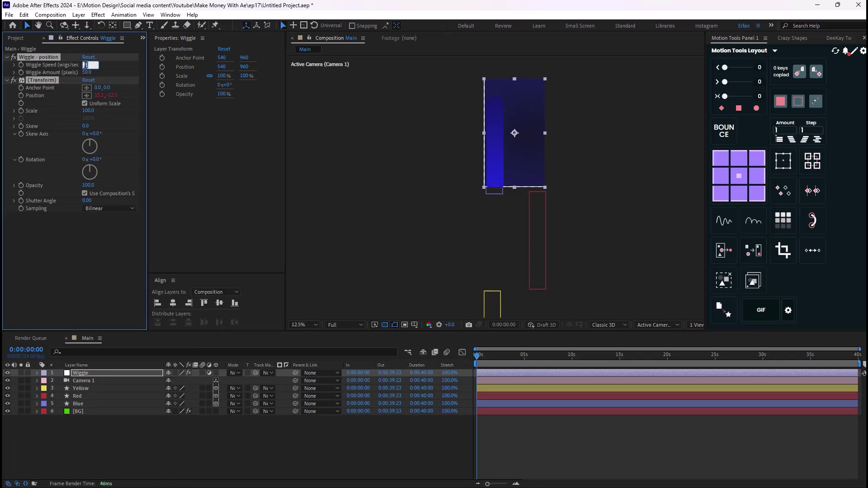
{"action": "type", "text": "3"}
{"action": "left_click", "coordinate": [87, 72]}
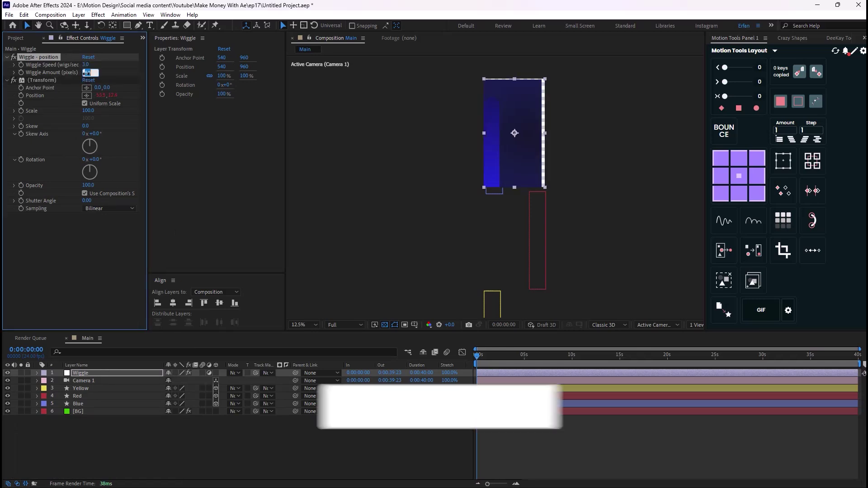
{"action": "type", "text": "100"}
{"action": "key", "text": "Return"}
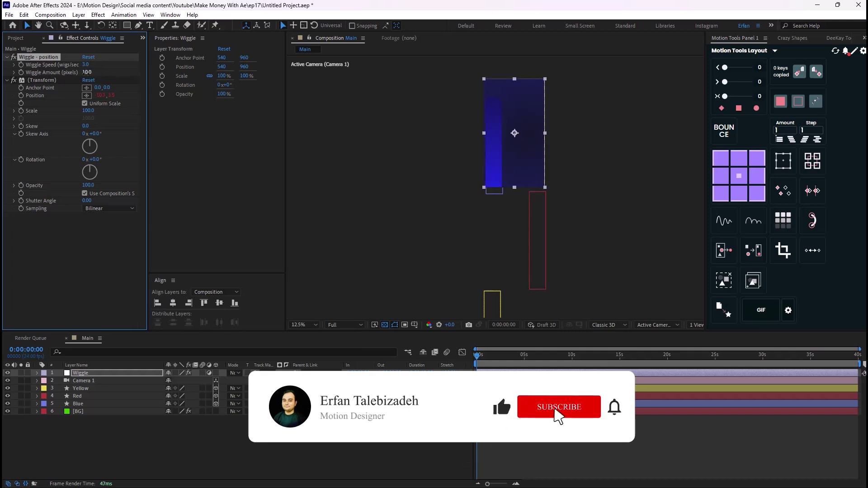
Step: Scale the BG layer to 115% so it covers the frame edges exposed by the wiggle
{"action": "scroll", "coordinate": [510, 166], "scroll_direction": "up", "scroll_amount": 2}
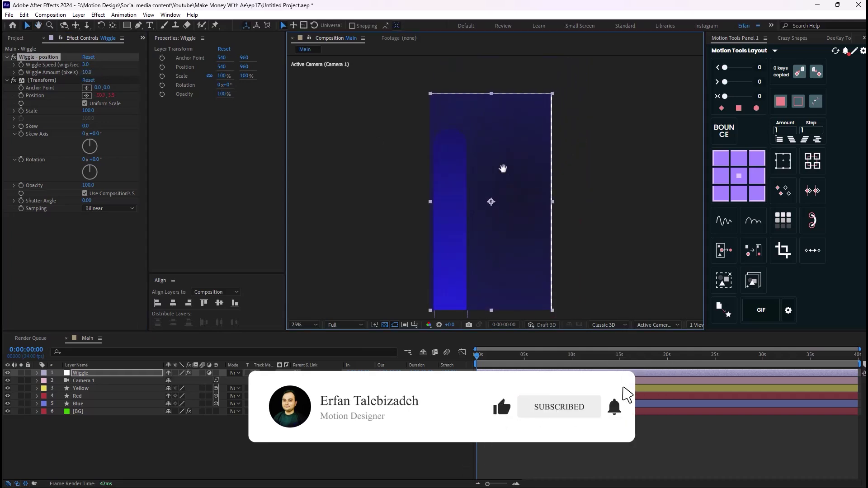
{"action": "left_click_drag", "start_coordinate": [522, 211], "coordinate": [479, 186]}
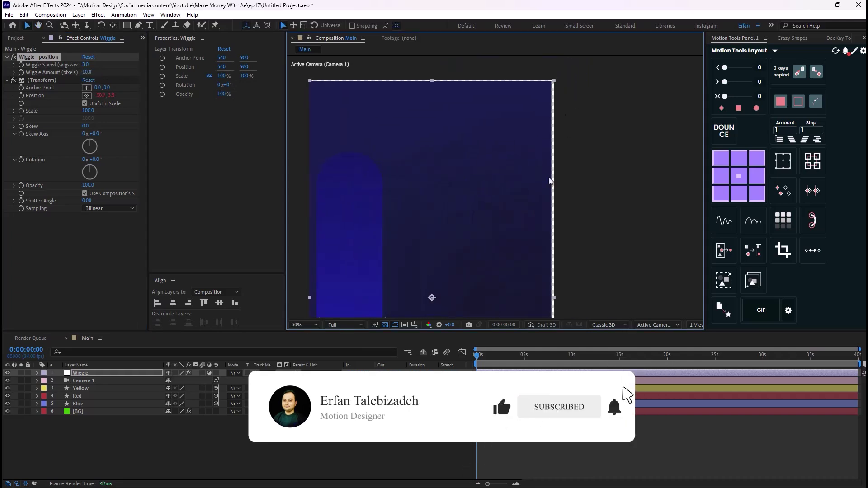
{"action": "scroll", "coordinate": [528, 254], "scroll_direction": "down", "scroll_amount": 2}
{"action": "scroll", "coordinate": [488, 244], "scroll_direction": "up", "scroll_amount": 1}
{"action": "left_click_drag", "start_coordinate": [488, 245], "coordinate": [552, 175]}
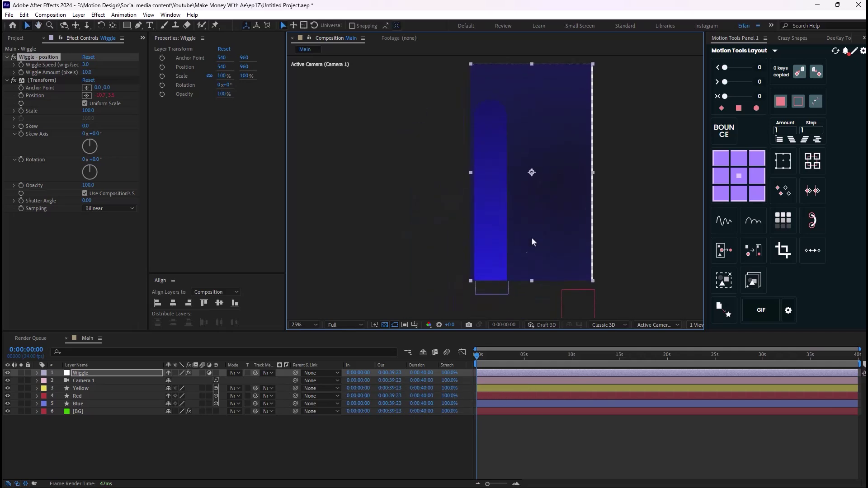
{"action": "left_click", "coordinate": [105, 391]}
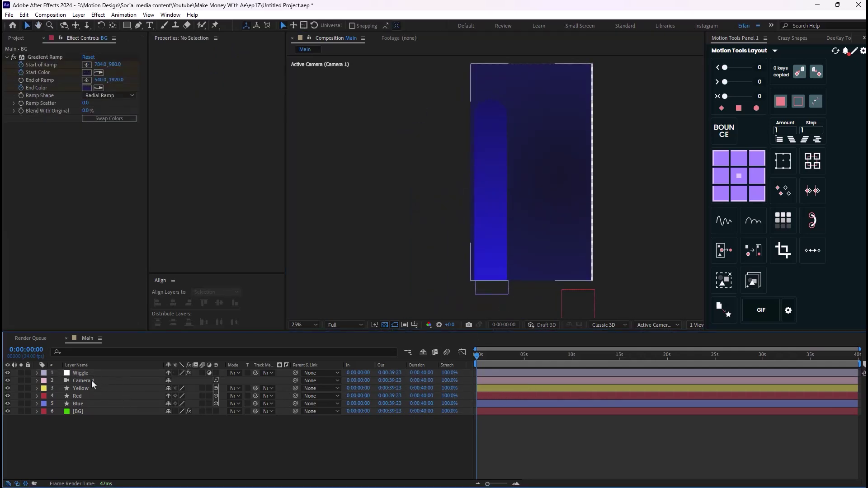
{"action": "left_click", "coordinate": [83, 411]}
{"action": "key", "text": "s"}
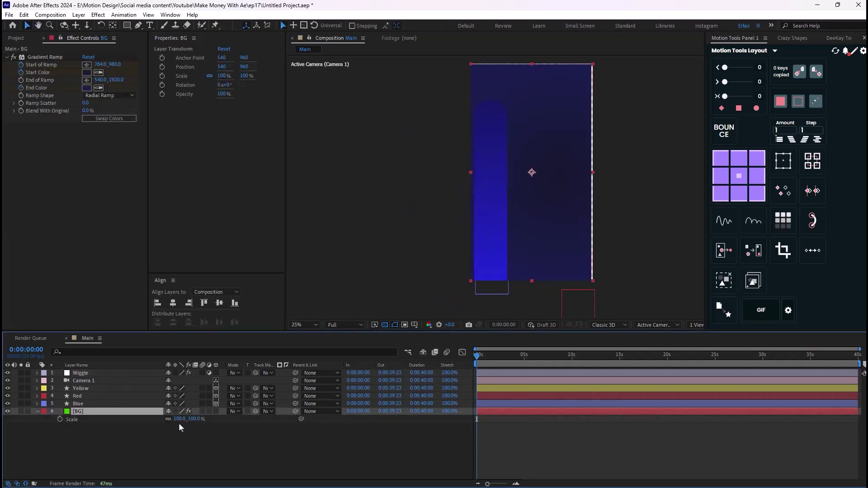
{"action": "left_click", "coordinate": [180, 419]}
{"action": "type", "text": "115"}
{"action": "key", "text": "Return"}
{"action": "key", "text": "comma"}
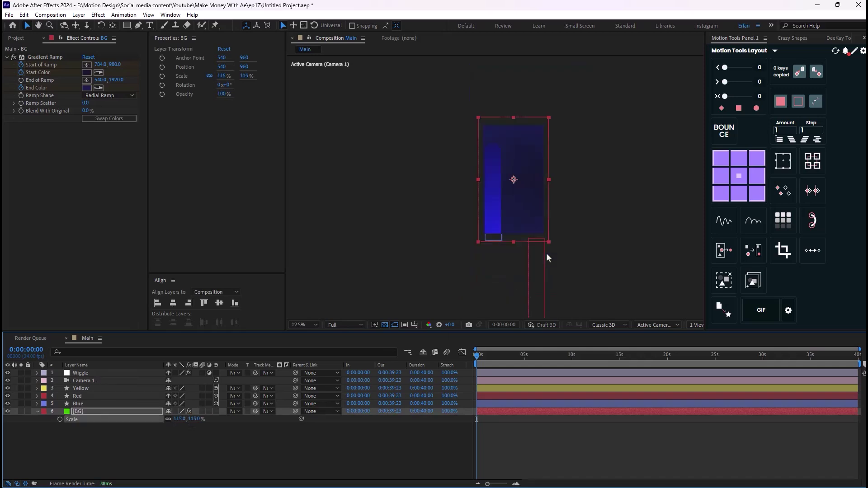
{"action": "left_click", "coordinate": [383, 421]}
{"action": "key", "text": "period"}
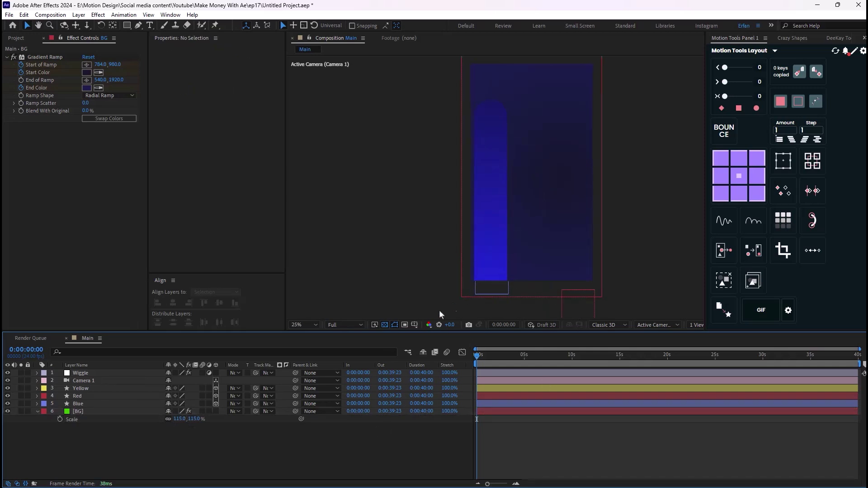
Step: Add a second adjustment layer above the Wiggle layer
{"action": "right_click", "coordinate": [159, 447]}
{"action": "mouse_move", "coordinate": [252, 340]}
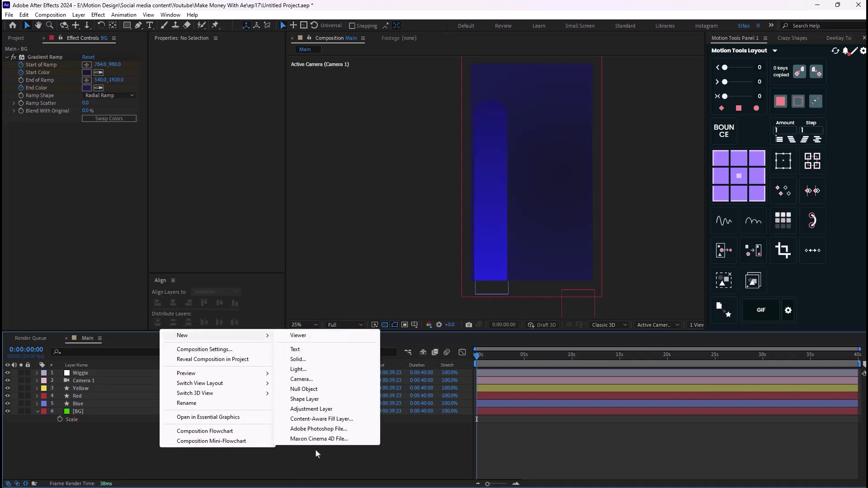
{"action": "left_click", "coordinate": [312, 409]}
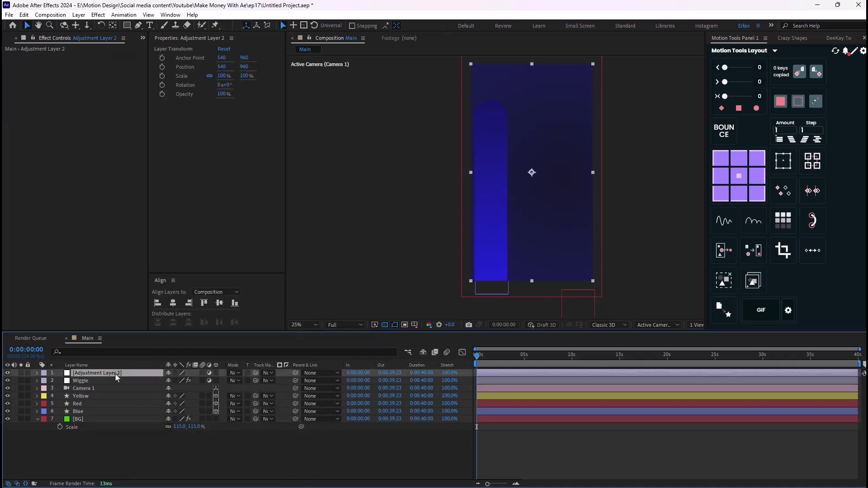
Step: Rename the new top adjustment layer as "Posterzie time"
{"action": "key", "text": "Return"}
{"action": "type", "text": "P"}
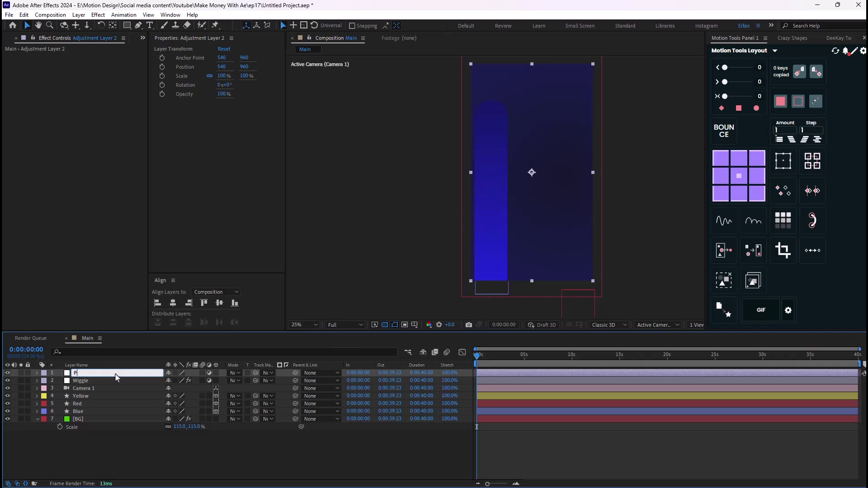
{"action": "type", "text": "Osterzie time"}
{"action": "key", "text": "Return"}
Step: Apply the Posterize Time effect to the "Posterzie time" adjustment layer
{"action": "key", "text": "ctrl+space"}
{"action": "type", "text": "p"}
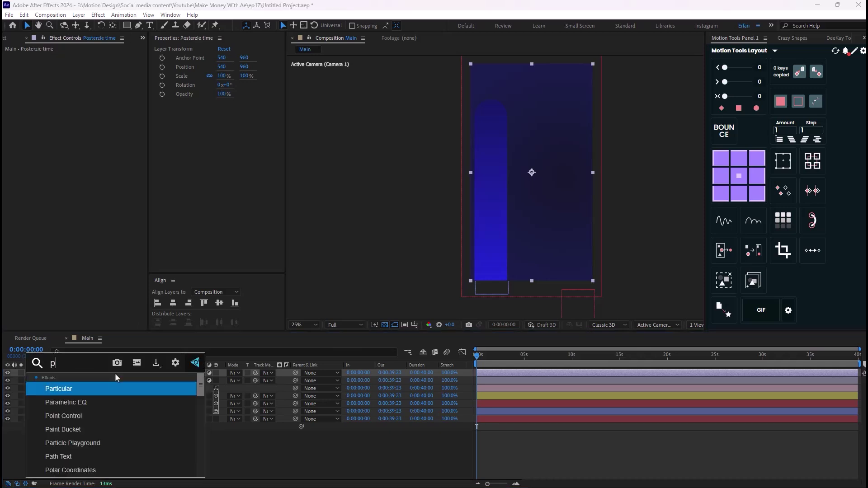
{"action": "type", "text": "o"}
{"action": "key", "text": "Down"}
{"action": "key", "text": "Down"}
{"action": "key", "text": "Down"}
{"action": "key", "text": "Return"}
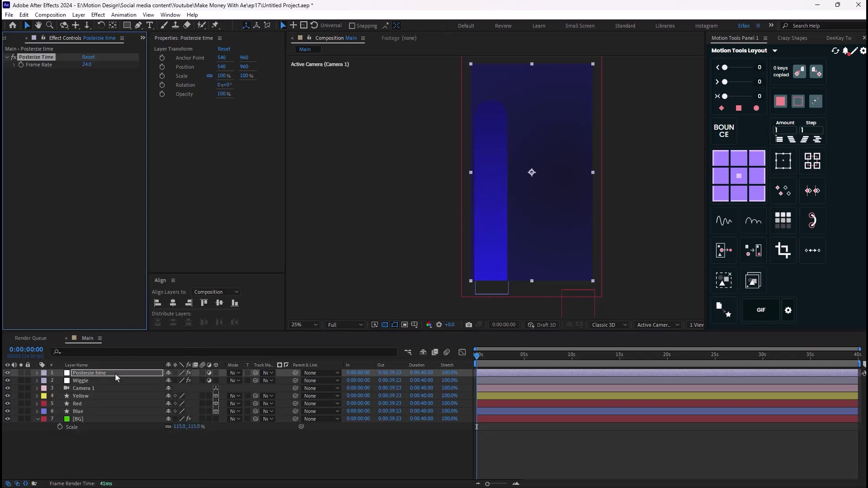
Step: Set the Posterize Time frame rate to 13 and preview the animation
{"action": "left_click", "coordinate": [84, 65]}
{"action": "type", "text": "13"}
{"action": "key", "text": "Return"}
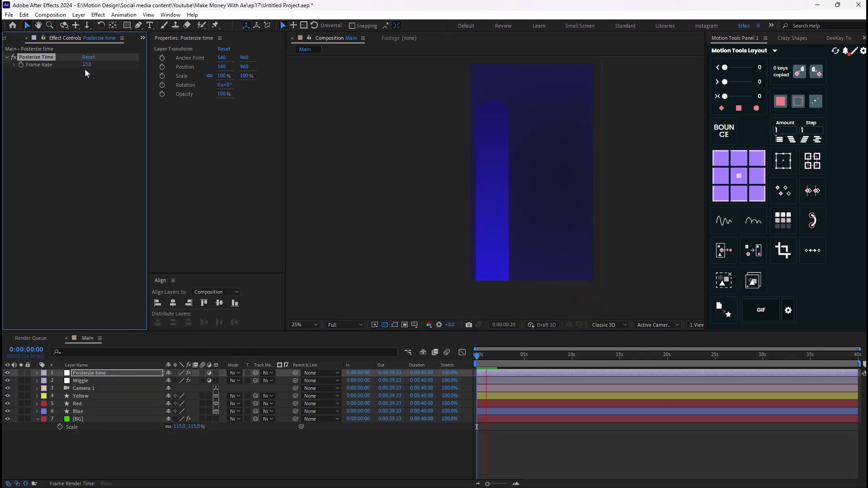
{"action": "key", "text": "space"}
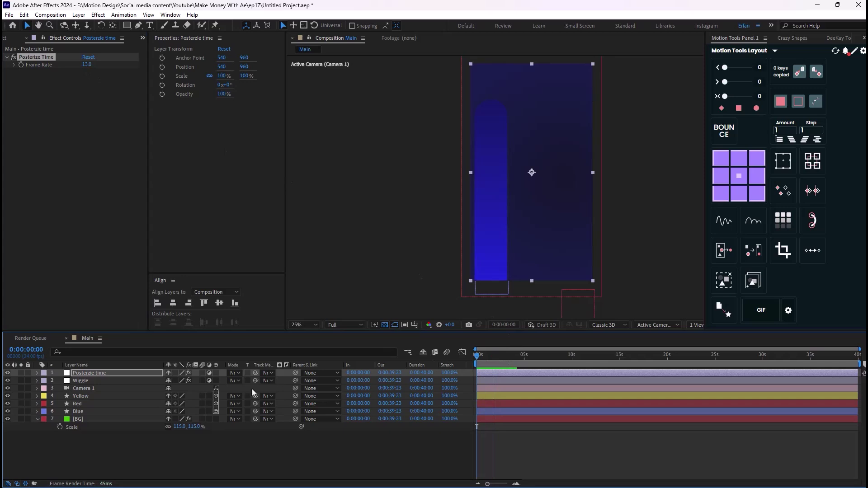
Step: Add a third adjustment layer on top of the stack and name it Flicker
{"action": "right_click", "coordinate": [237, 446]}
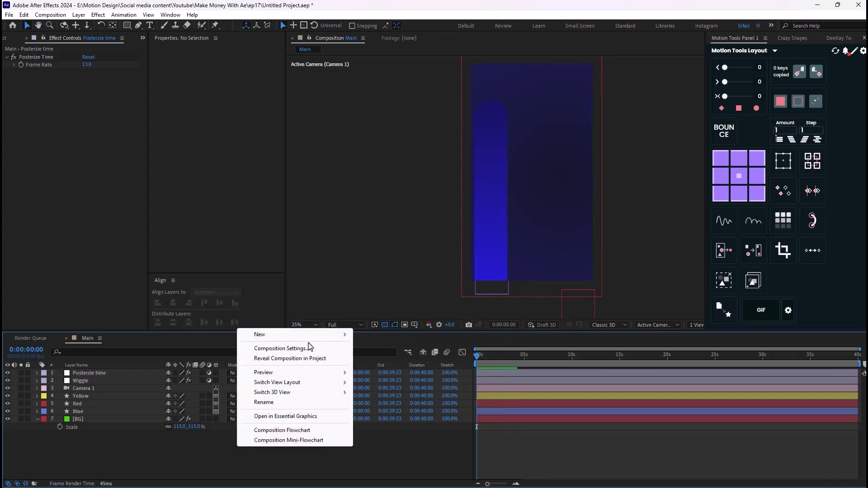
{"action": "mouse_move", "coordinate": [294, 334]}
{"action": "left_click", "coordinate": [429, 408]}
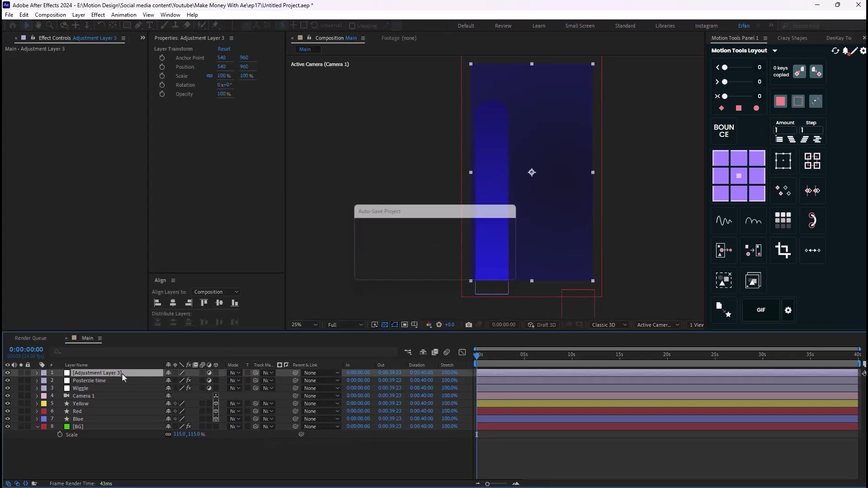
{"action": "key", "text": "Return"}
{"action": "type", "text": "Flicker"}
{"action": "key", "text": "Return"}
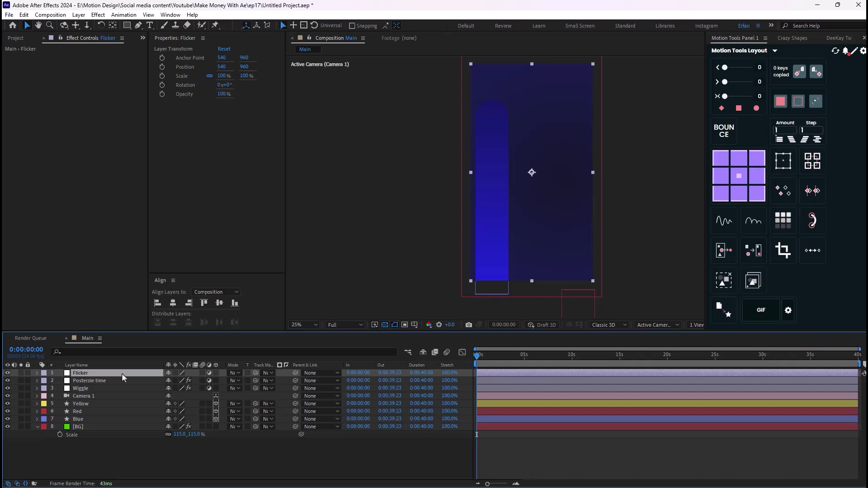
Step: Apply the S_Flicker effect to the Flicker adjustment layer
{"action": "key", "text": "ctrl+space"}
{"action": "type", "text": "flick"}
{"action": "key", "text": "Return"}
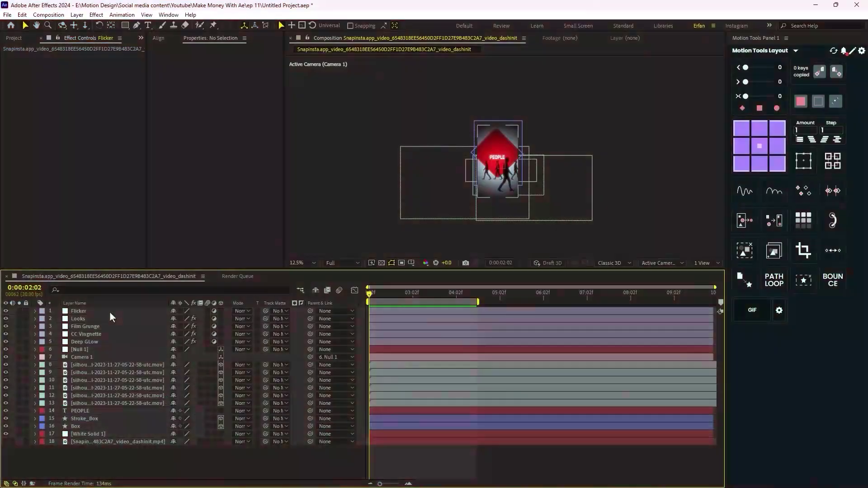
{"action": "left_click", "coordinate": [110, 311]}
{"action": "key", "text": "ctrl+space"}
{"action": "type", "text": "flic"}
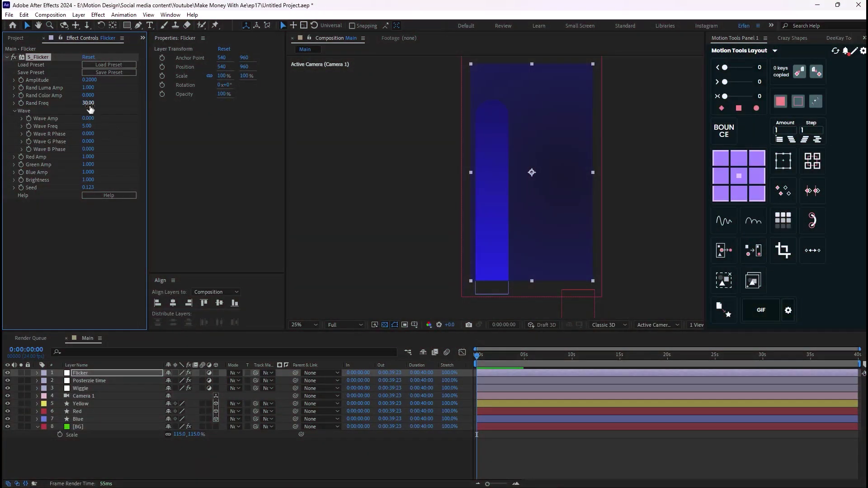
Step: Set the S_Flicker Rand Freq to 12 and preview the flicker
{"action": "left_click", "coordinate": [88, 103]}
{"action": "type", "text": "12"}
{"action": "key", "text": "Return"}
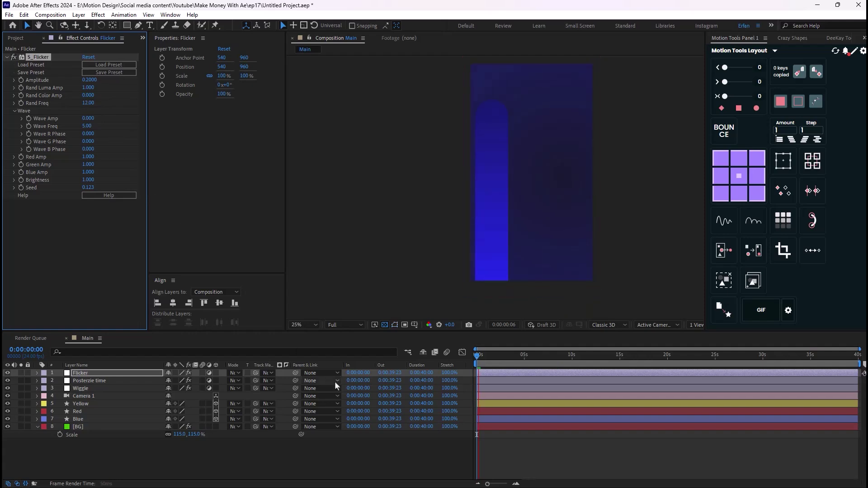
{"action": "key", "text": "space"}
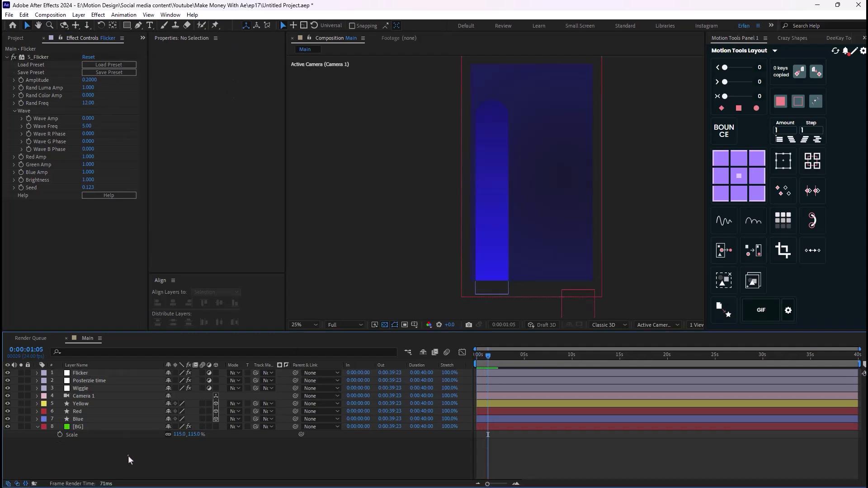
Step: Add another adjustment layer above Flicker and apply the Magic Bullet Looks effect to it
{"action": "right_click", "coordinate": [136, 456]}
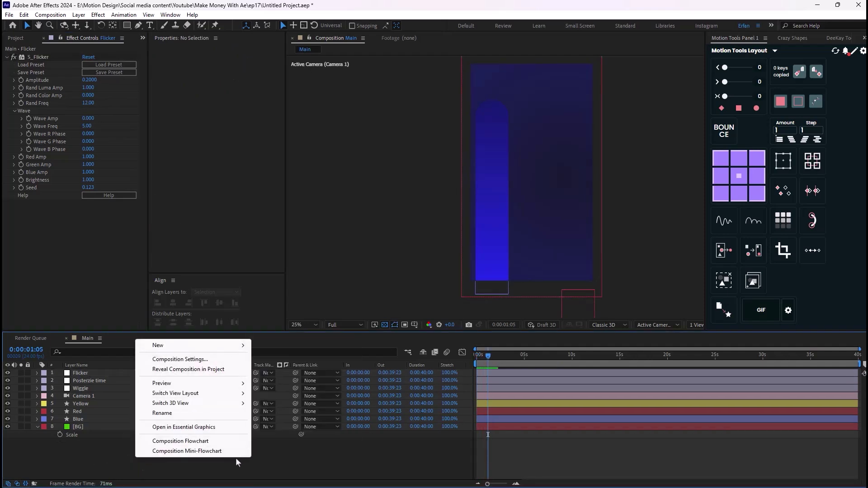
{"action": "mouse_move", "coordinate": [241, 346]}
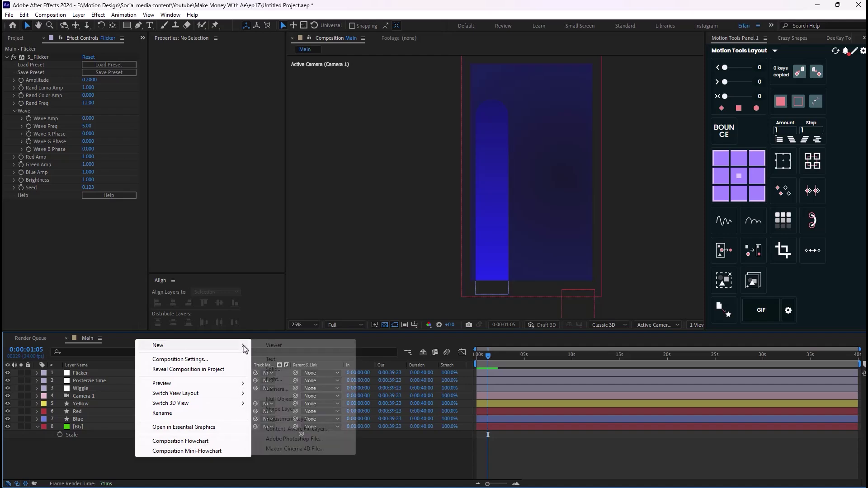
{"action": "left_click", "coordinate": [305, 419]}
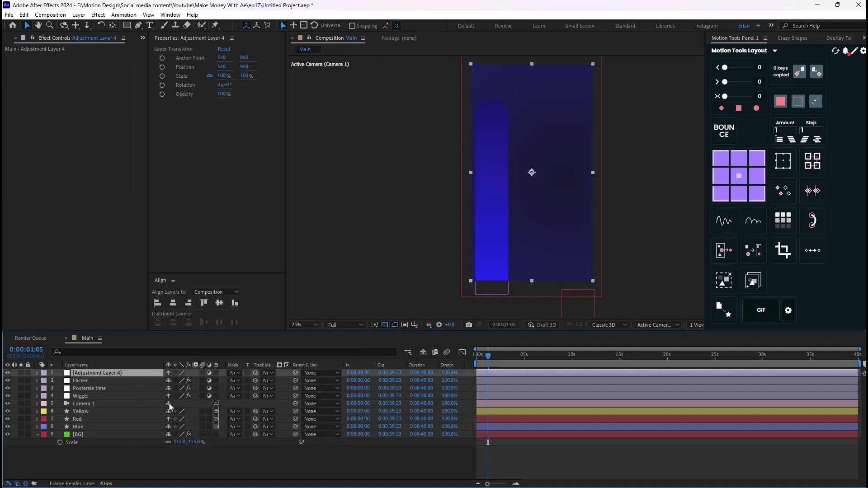
{"action": "key", "text": "ctrl+space"}
{"action": "type", "text": "look"}
{"action": "key", "text": "Return"}
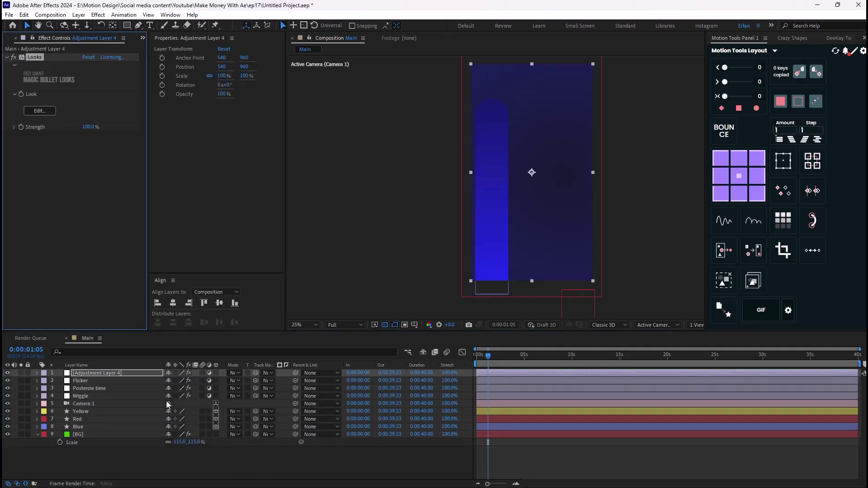
Step: Open the Looks editor and try the Blockbuster looks Classic Tension, Frontage, Drag Strip, Hot Chicken and Thames on the composition
{"action": "left_click", "coordinate": [40, 113]}
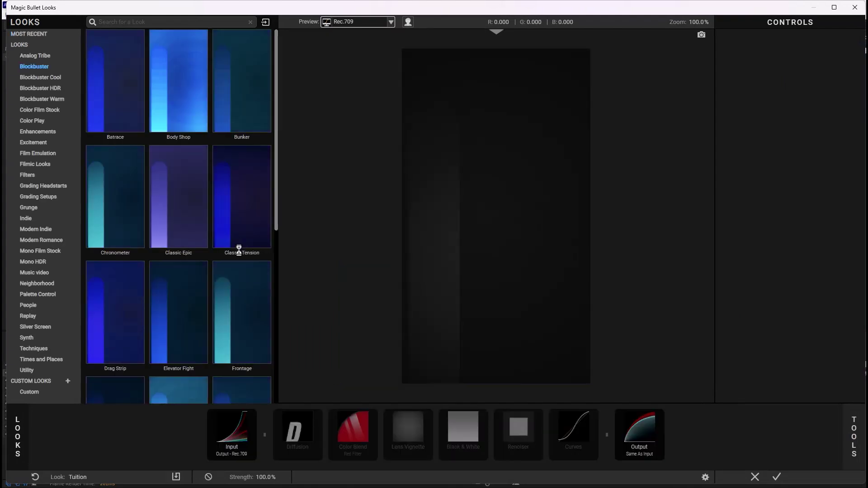
{"action": "left_click", "coordinate": [236, 248]}
{"action": "left_click", "coordinate": [237, 280]}
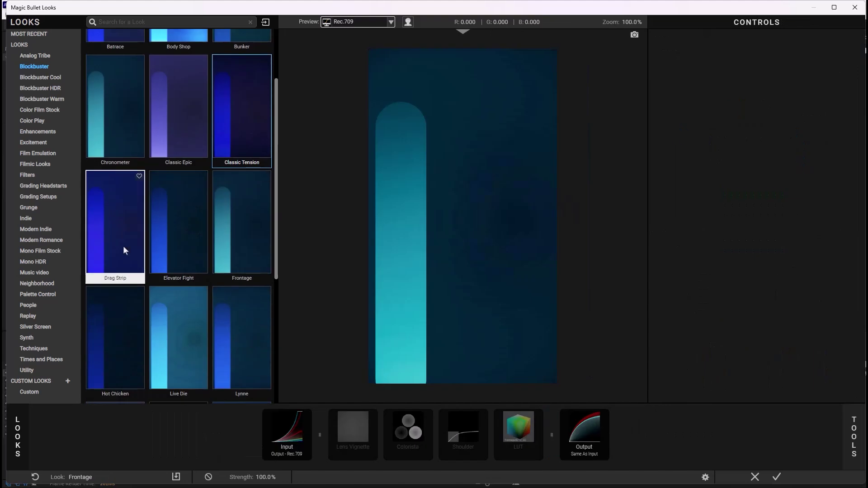
{"action": "left_click", "coordinate": [122, 245]}
{"action": "scroll", "coordinate": [121, 244], "scroll_direction": "down", "scroll_amount": 3}
{"action": "left_click", "coordinate": [115, 264]}
{"action": "scroll", "coordinate": [140, 316], "scroll_direction": "down", "scroll_amount": 3}
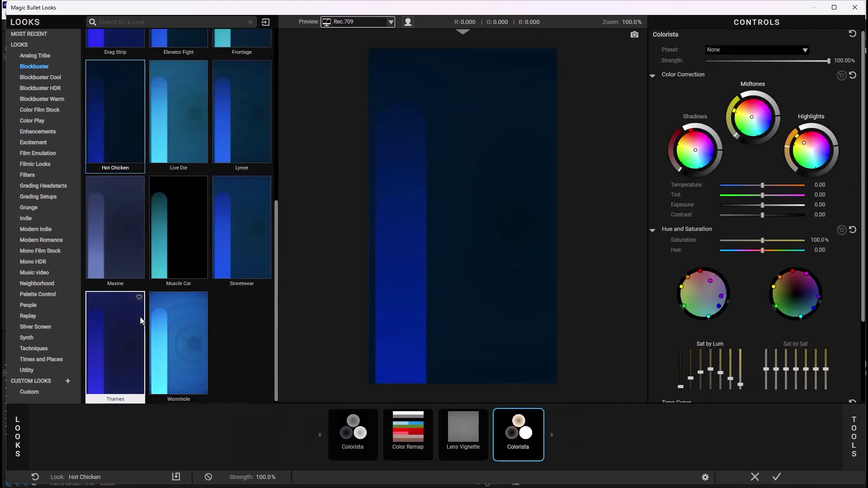
{"action": "left_click", "coordinate": [140, 316]}
Step: Choose the Fungus Farm look from the Analog Tribe category and apply it to the adjustment layer
{"action": "left_click", "coordinate": [43, 56]}
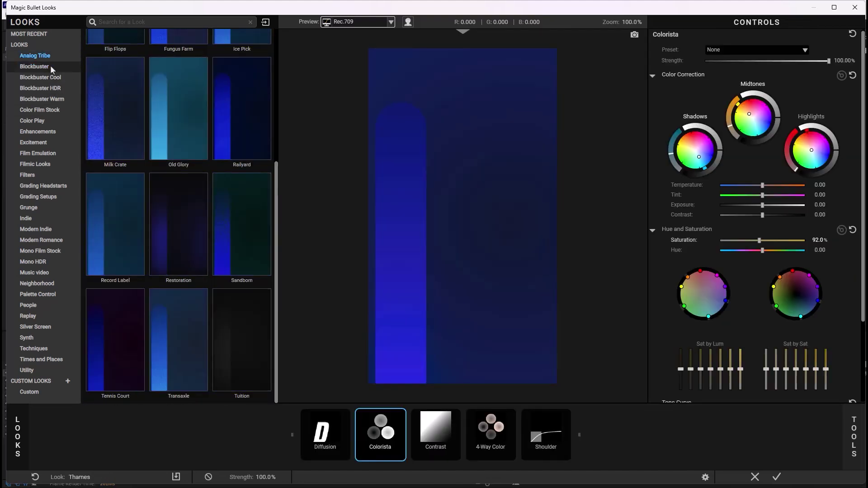
{"action": "left_click", "coordinate": [104, 88]}
{"action": "left_click", "coordinate": [163, 182]}
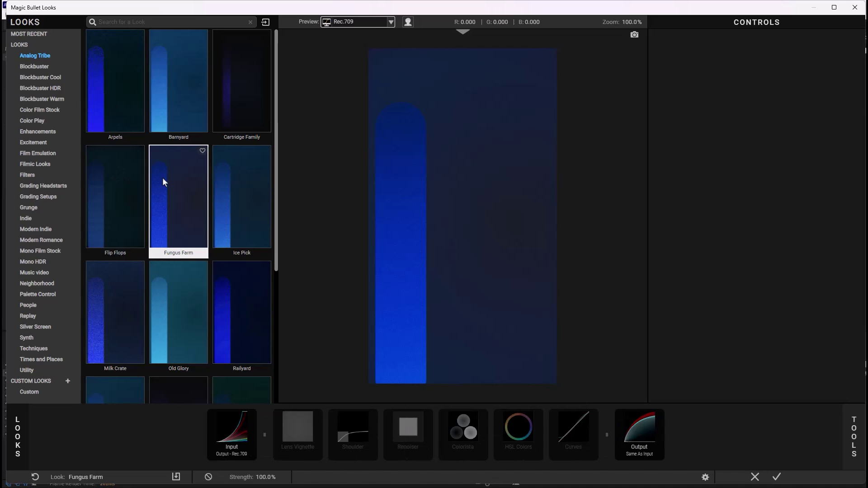
{"action": "left_click", "coordinate": [777, 477]}
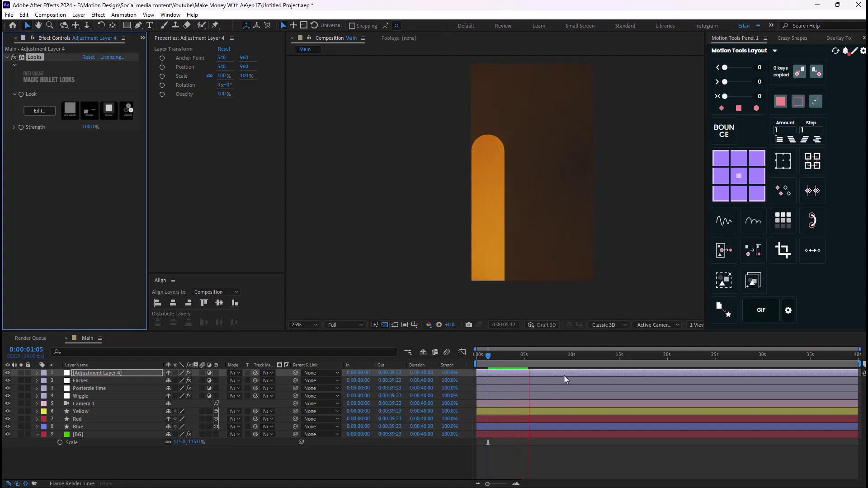
Step: Review the color-graded animation over roughly its first seven seconds and return to the first frame
{"action": "key", "text": "space"}
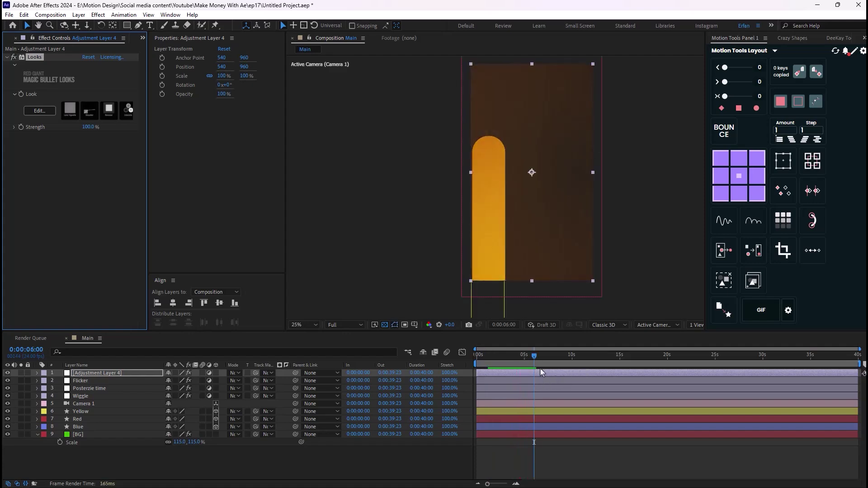
{"action": "left_click", "coordinate": [539, 356]}
{"action": "left_click_drag", "start_coordinate": [541, 358], "coordinate": [550, 360]}
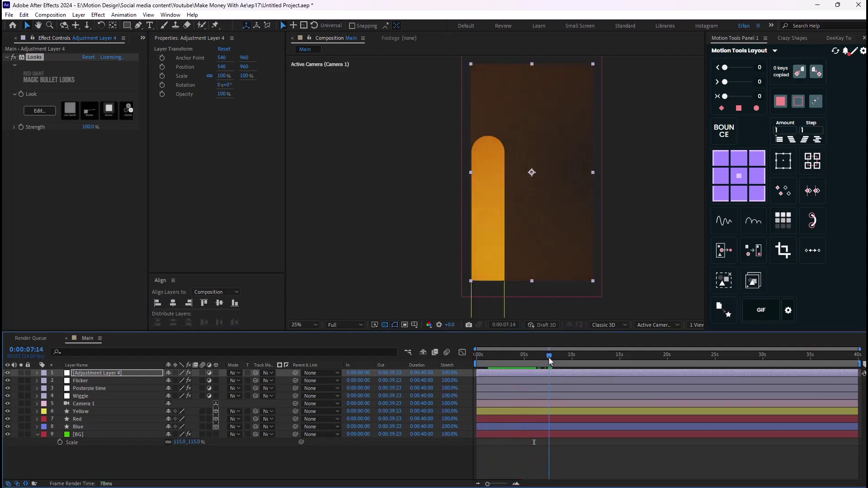
{"action": "key", "text": "Home"}
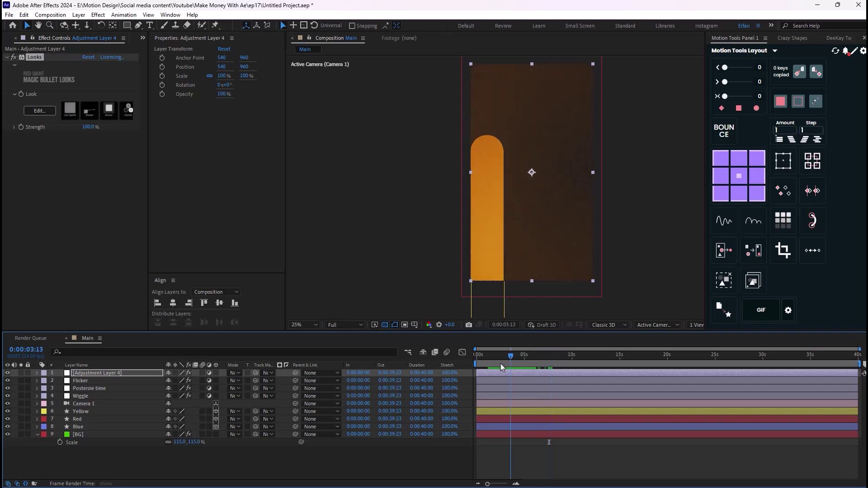
{"action": "key", "text": "comma"}
{"action": "left_click", "coordinate": [219, 464]}
{"action": "right_click", "coordinate": [220, 461]}
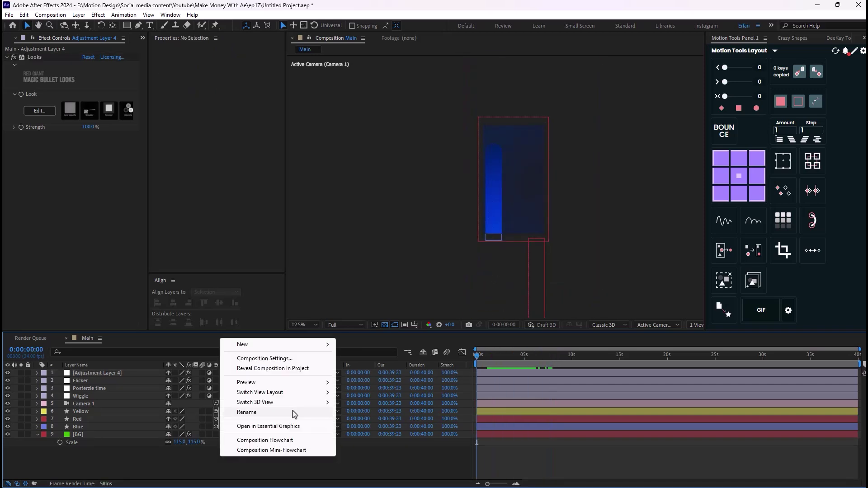
{"action": "mouse_move", "coordinate": [302, 348]}
{"action": "left_click", "coordinate": [146, 470]}
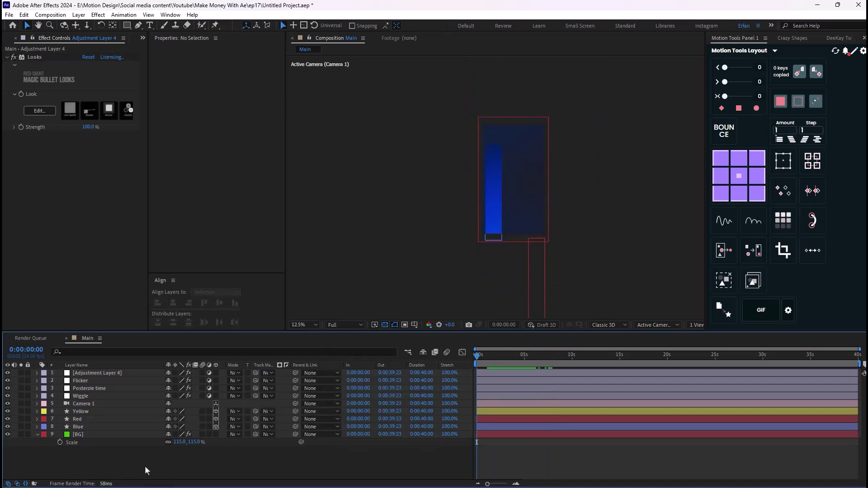
Step: Create a 1080 × 1920 px solid named Optical Flares and apply the Optical Flares effect to it
{"action": "key", "text": "ctrl+y"}
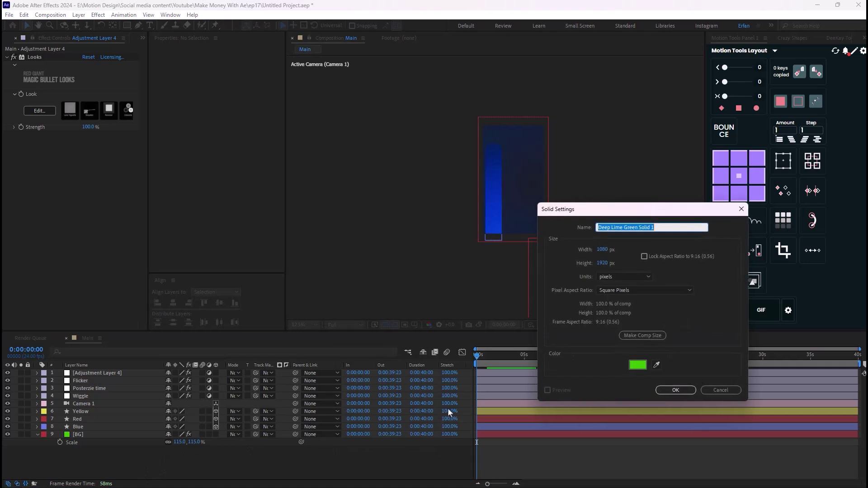
{"action": "type", "text": "Optical Flares"}
{"action": "key", "text": "Return"}
{"action": "key", "text": "ctrl+space"}
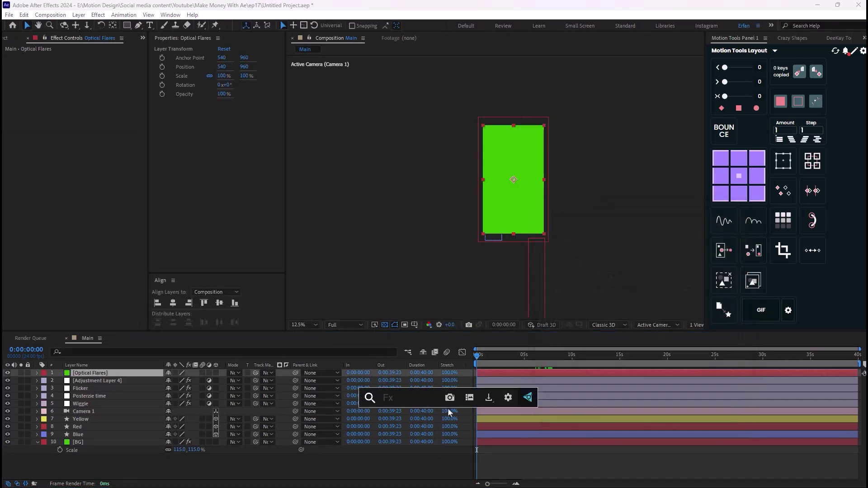
{"action": "type", "text": "opti"}
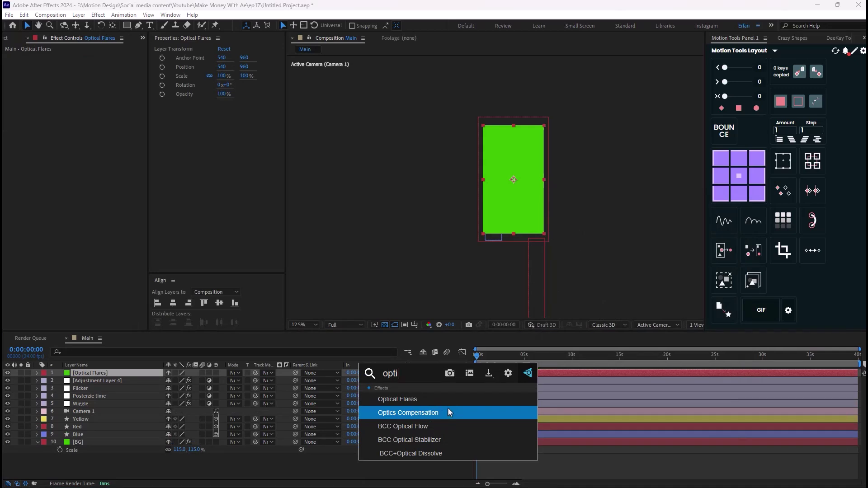
{"action": "key", "text": "Return"}
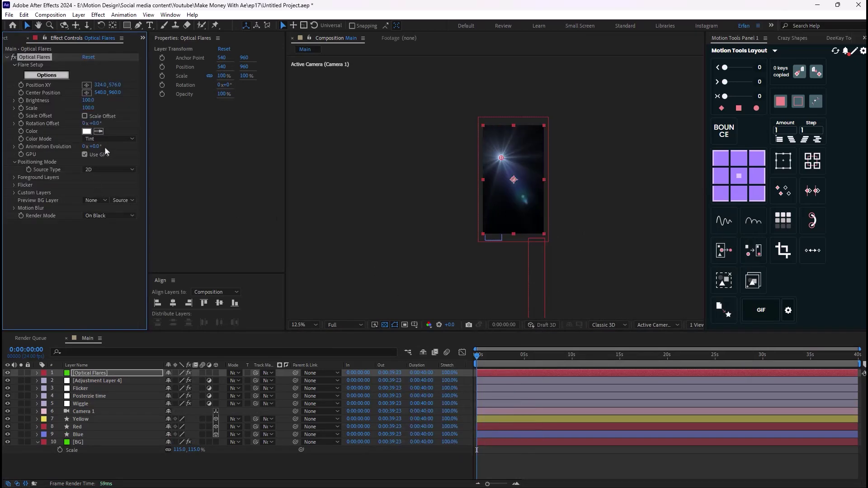
Step: Set the flare's positioning Source Type to 3D and its Render Mode to On Transparent
{"action": "left_click", "coordinate": [108, 170]}
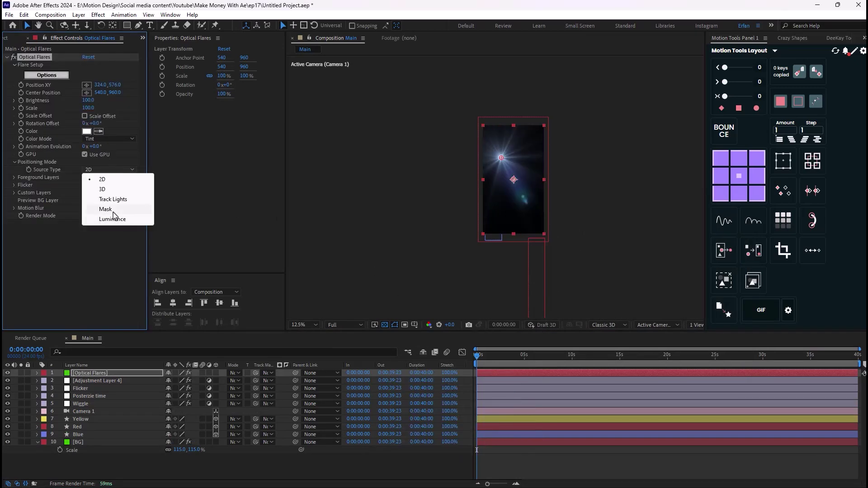
{"action": "left_click", "coordinate": [107, 190]}
{"action": "left_click", "coordinate": [102, 238]}
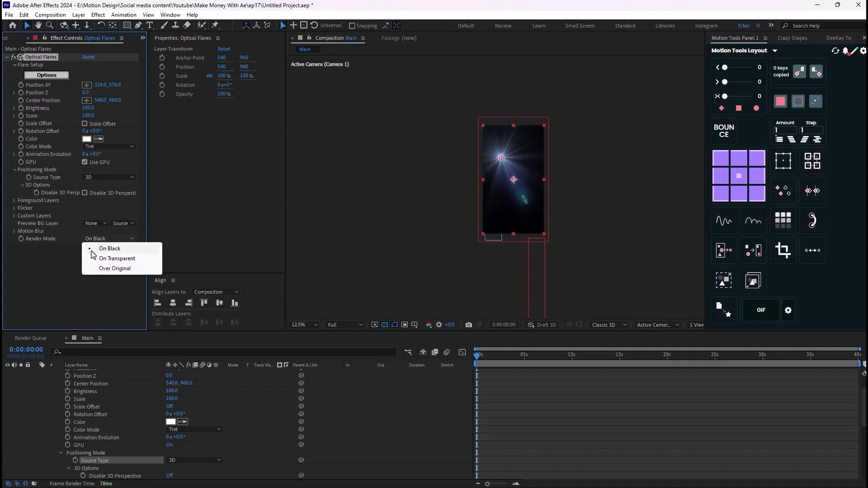
{"action": "left_click", "coordinate": [115, 257]}
Step: Move the flare's light source outside the frame's upper-left corner, to Position XY of about -552, -12
{"action": "scroll", "coordinate": [524, 226], "scroll_direction": "up", "scroll_amount": 1}
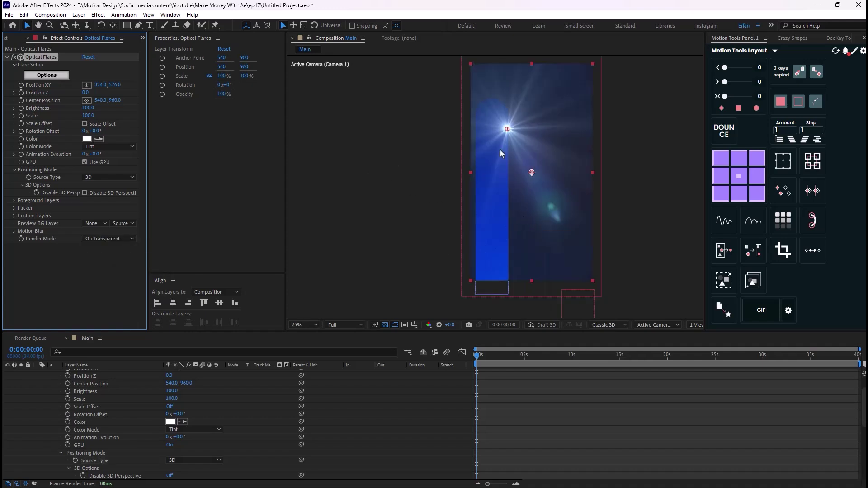
{"action": "left_click_drag", "start_coordinate": [507, 130], "coordinate": [409, 61]}
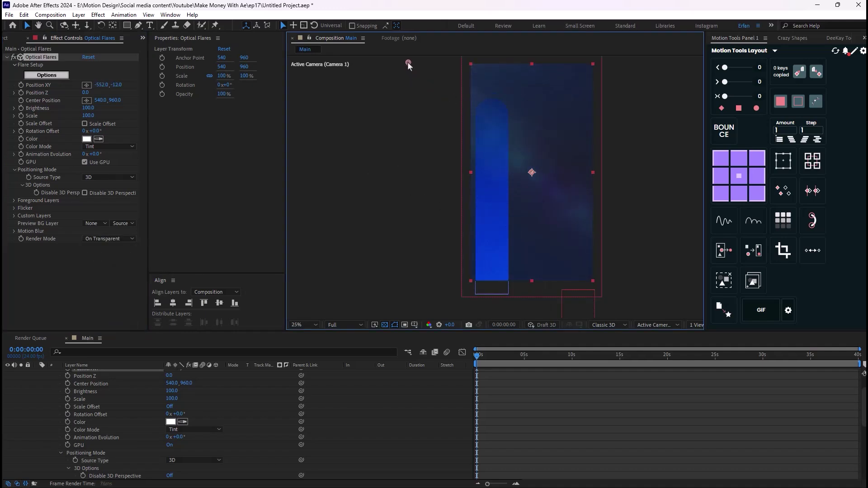
Step: Move the flare's light source farther above the frame, to Position XY of about -448, -412, and set its Brightness to 60
{"action": "key", "text": "comma"}
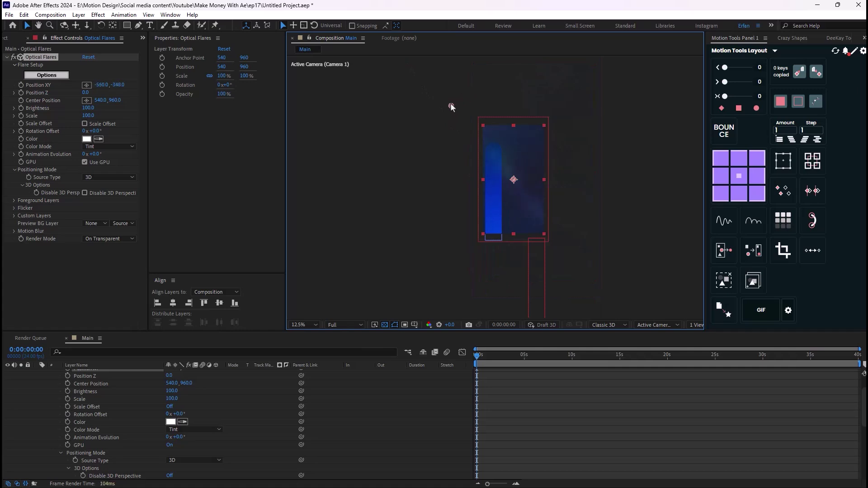
{"action": "mouse_move", "coordinate": [451, 106]}
{"action": "left_mouse_down"}
{"action": "mouse_move", "coordinate": [568, 87]}
{"action": "mouse_move", "coordinate": [457, 103]}
{"action": "left_mouse_up"}
{"action": "left_click_drag", "start_coordinate": [88, 108], "coordinate": [84, 109]}
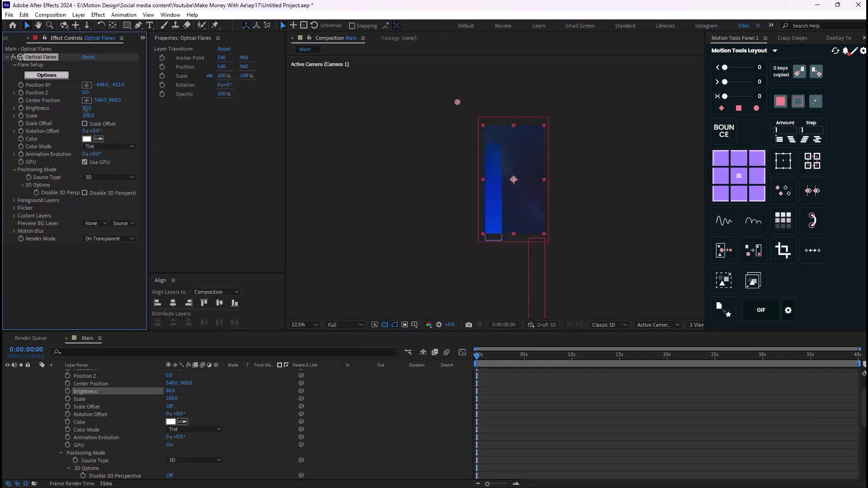
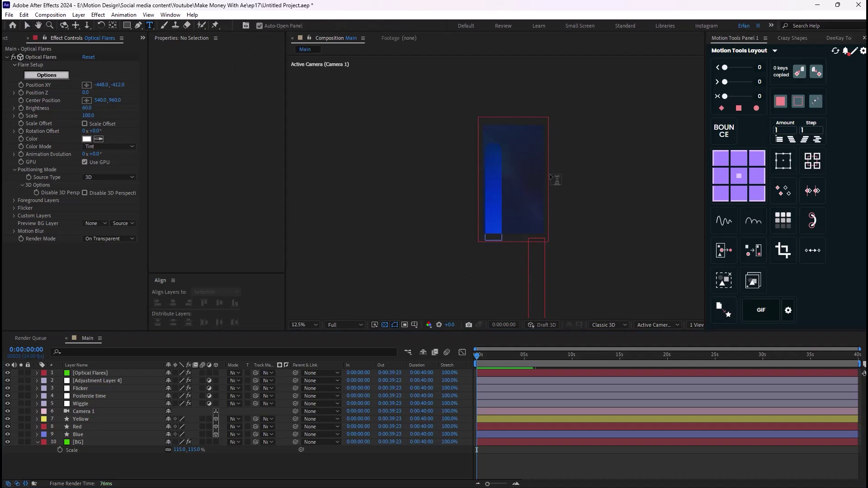
Step: Add the text "Blue" in the upper part of the frame, beside the blue bar
{"action": "key", "text": "period"}
{"action": "left_click", "coordinate": [542, 163]}
{"action": "type", "text": "Bl"}
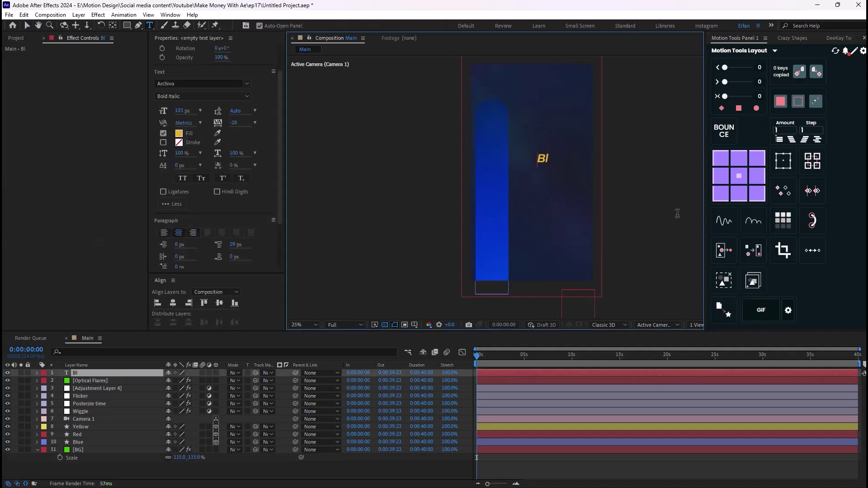
{"action": "type", "text": "ue"}
Step: Try to change the new text's fill color to a bright cyan
{"action": "left_click", "coordinate": [179, 134]}
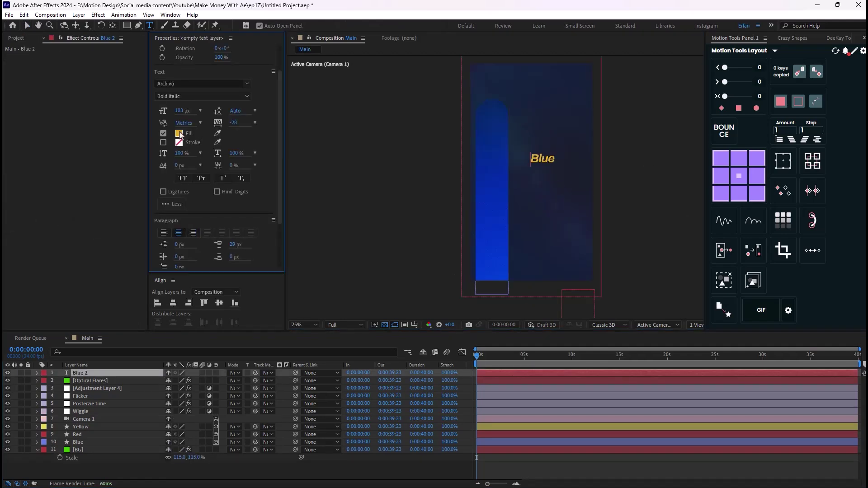
{"action": "left_click", "coordinate": [468, 337]}
{"action": "left_click", "coordinate": [564, 383]}
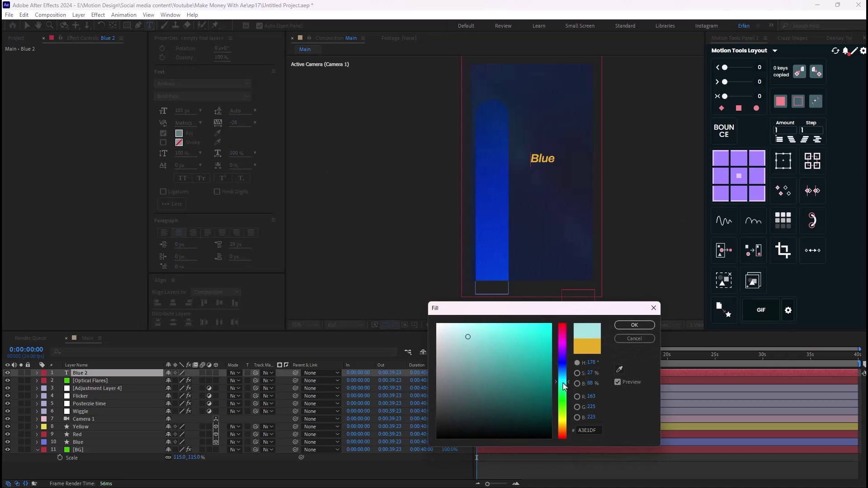
{"action": "left_click", "coordinate": [634, 325]}
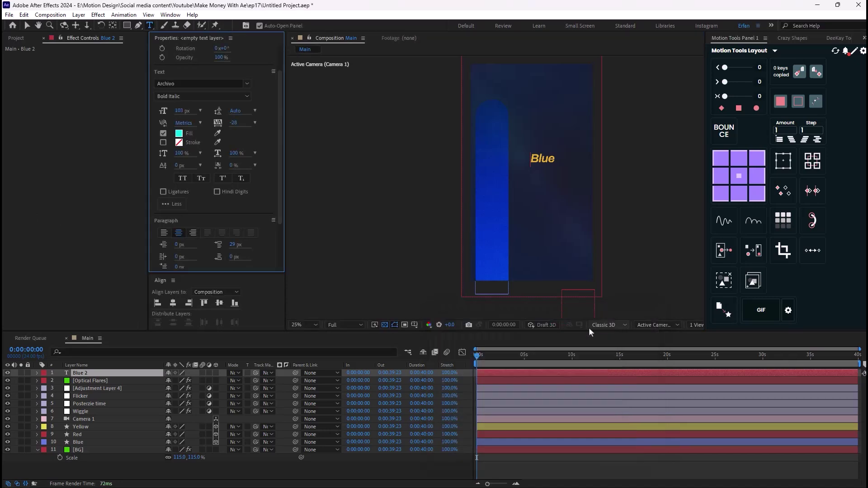
Step: Move the Blue text layer directly below Camera 1 in the layer order and make it a 3D layer
{"action": "left_click_drag", "start_coordinate": [124, 371], "coordinate": [100, 424]}
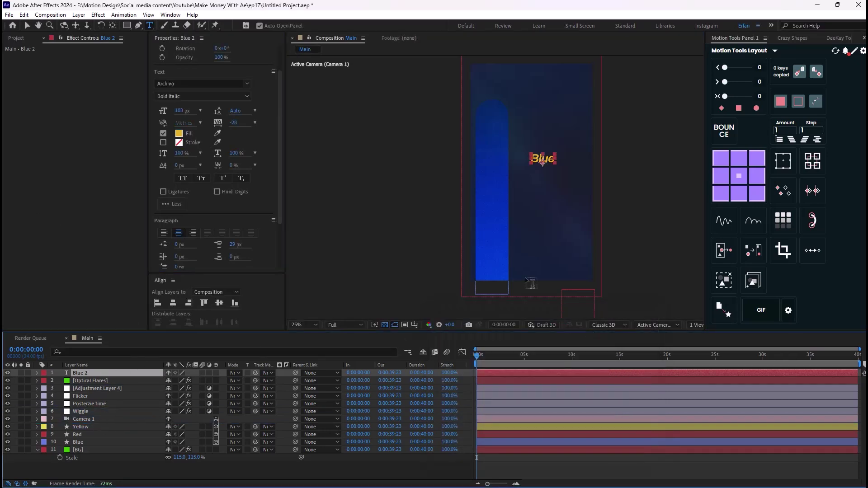
{"action": "left_click", "coordinate": [26, 25]}
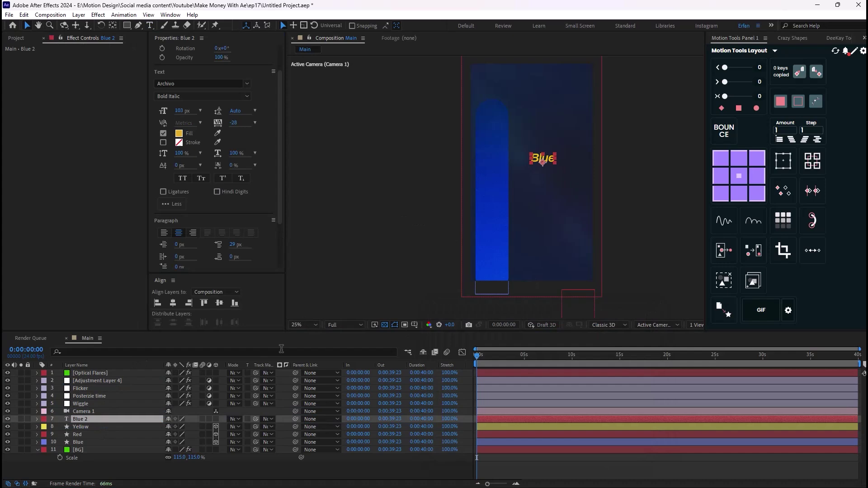
{"action": "left_click", "coordinate": [216, 418]}
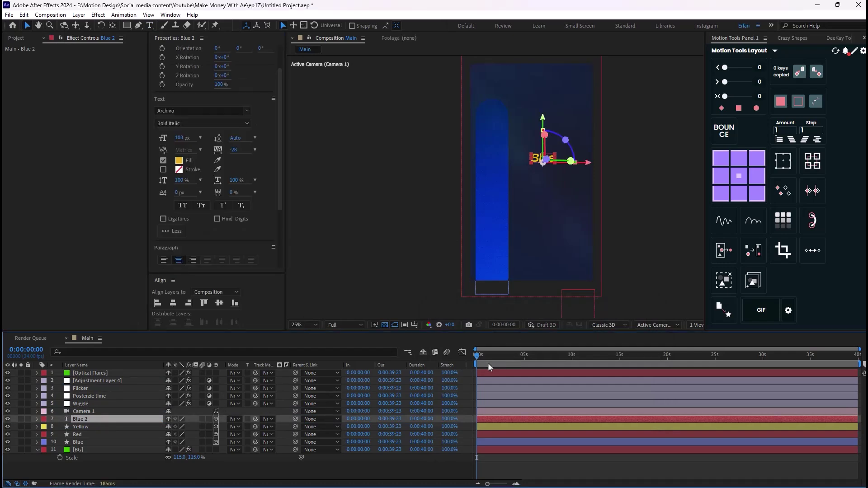
{"action": "left_click_drag", "start_coordinate": [489, 354], "coordinate": [475, 373]}
Step: Set the Blue text's fill color to cyan 0EB9E4
{"action": "left_click", "coordinate": [179, 161]}
{"action": "left_click_drag", "start_coordinate": [566, 387], "coordinate": [565, 377]}
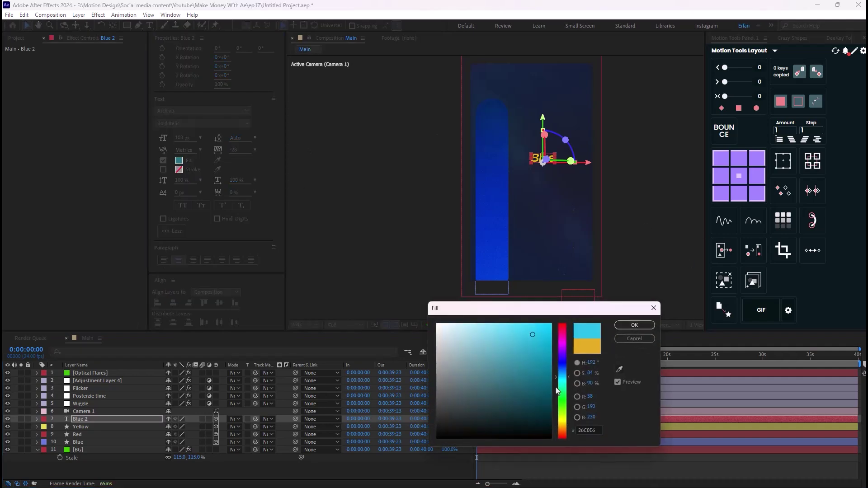
{"action": "left_click", "coordinate": [544, 340]}
{"action": "left_click_drag", "start_coordinate": [543, 340], "coordinate": [544, 336]}
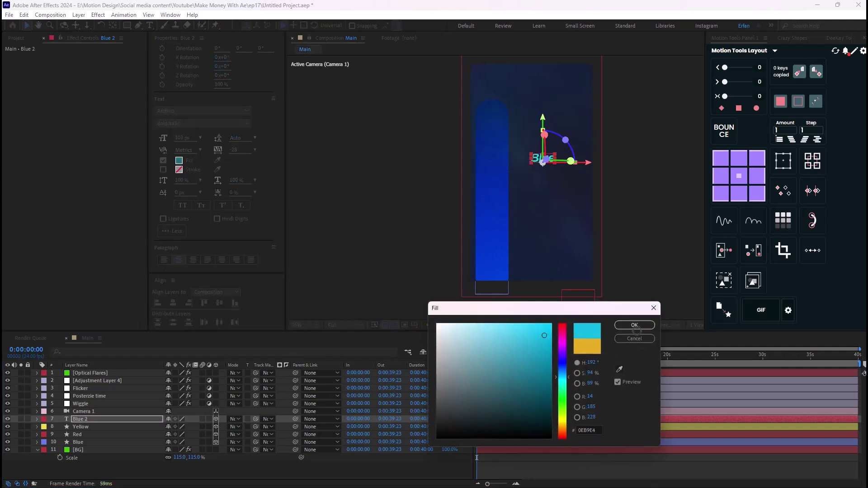
{"action": "left_click", "coordinate": [635, 325]}
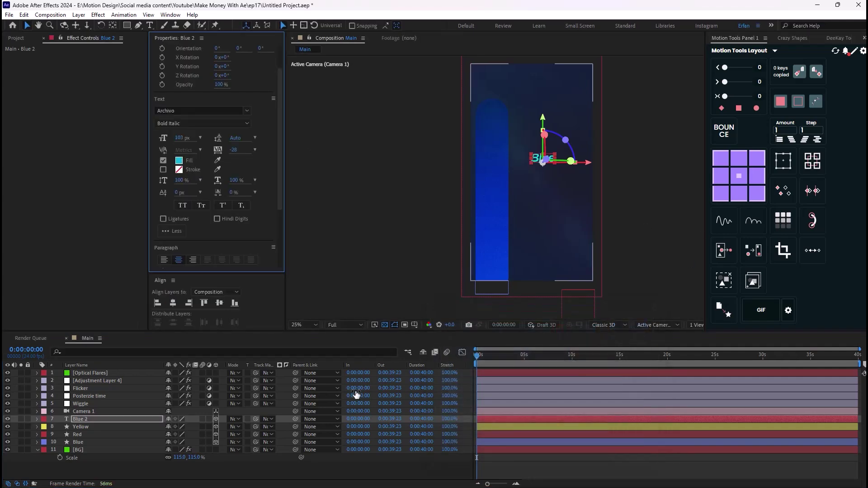
{"action": "left_click", "coordinate": [87, 460]}
{"action": "left_click", "coordinate": [102, 419]}
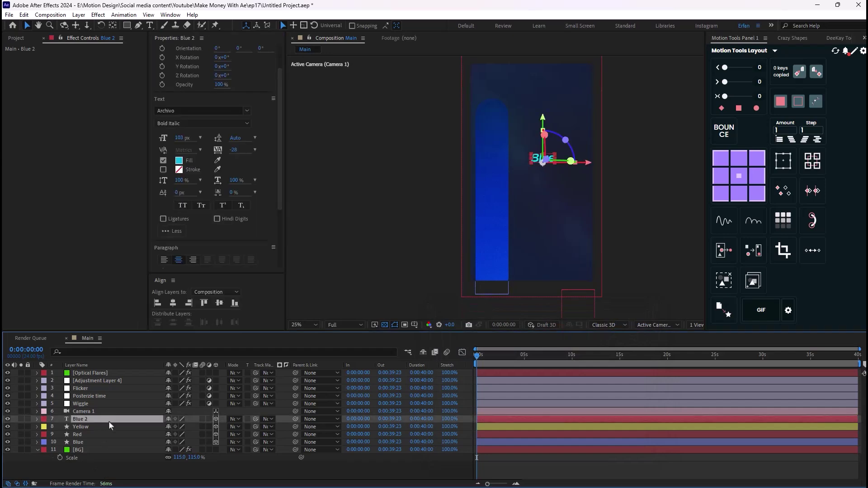
{"action": "left_click", "coordinate": [143, 461]}
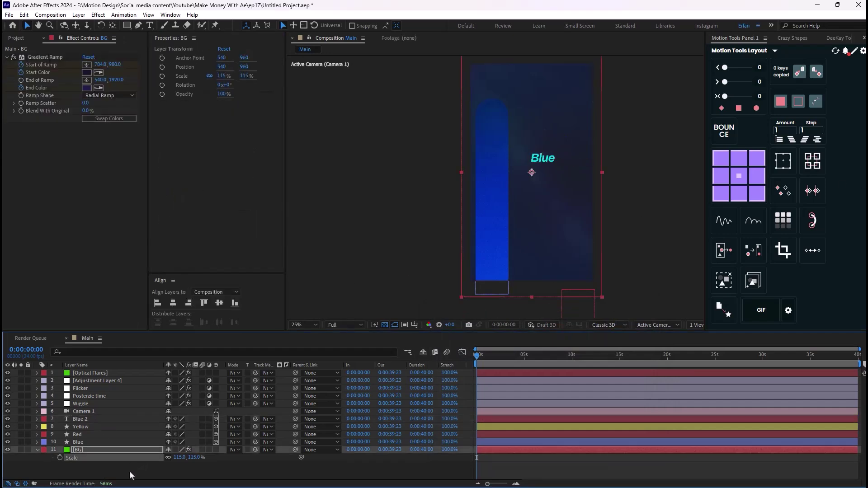
{"action": "left_click", "coordinate": [113, 449]}
{"action": "key", "text": "ctrl+space"}
{"action": "left_click", "coordinate": [99, 419]}
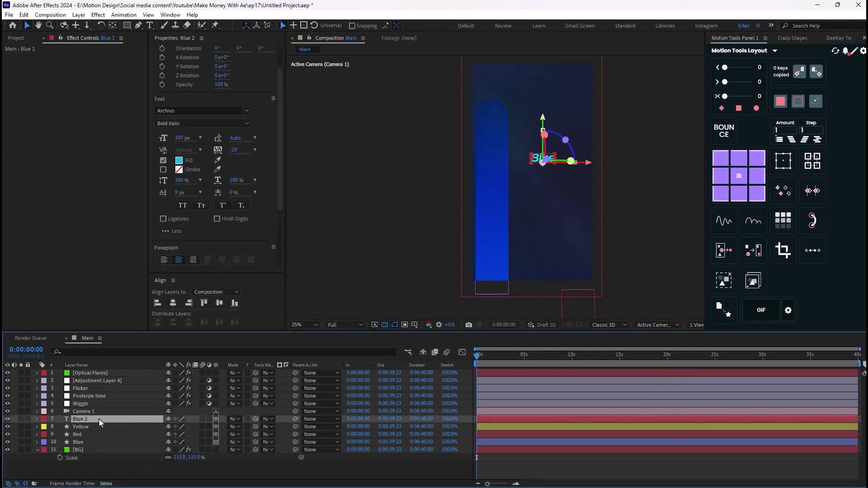
{"action": "right_click", "coordinate": [129, 423]}
{"action": "left_click", "coordinate": [110, 459]}
{"action": "left_click", "coordinate": [161, 417]}
Step: Find the Deep Glow effect among the available effects and apply it to the Blue text layer
{"action": "left_click", "coordinate": [170, 15]}
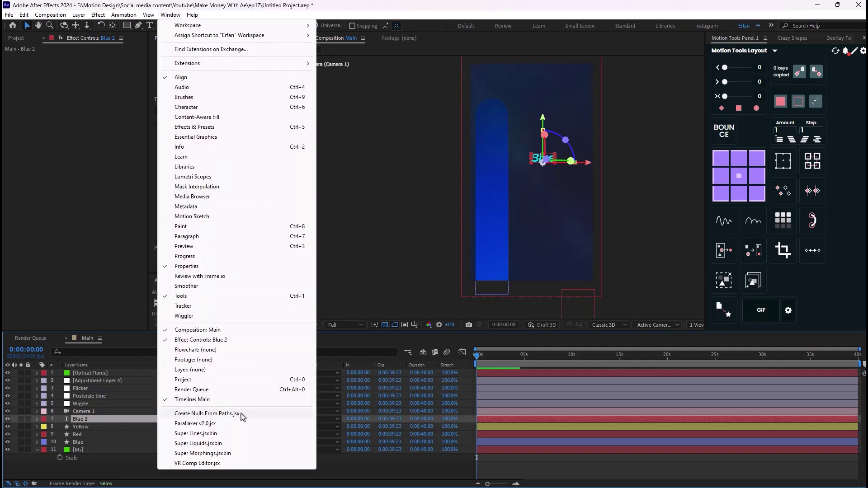
{"action": "left_click", "coordinate": [222, 127]}
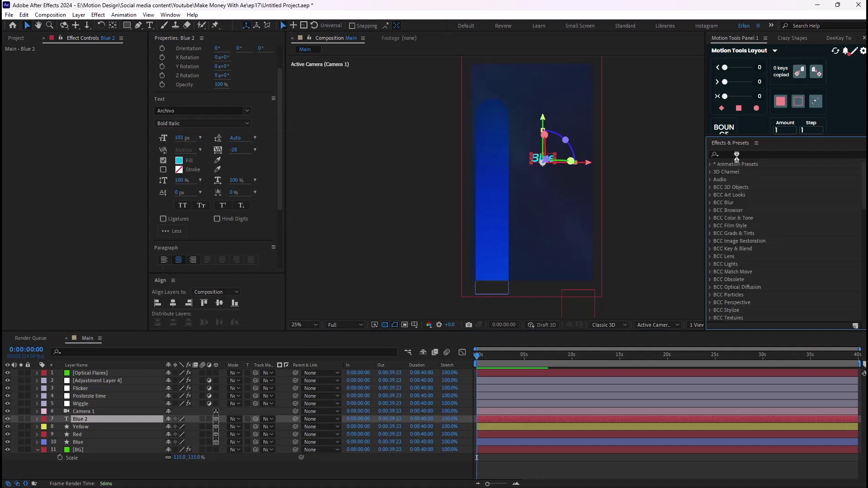
{"action": "left_click", "coordinate": [736, 155]}
{"action": "type", "text": "dee"}
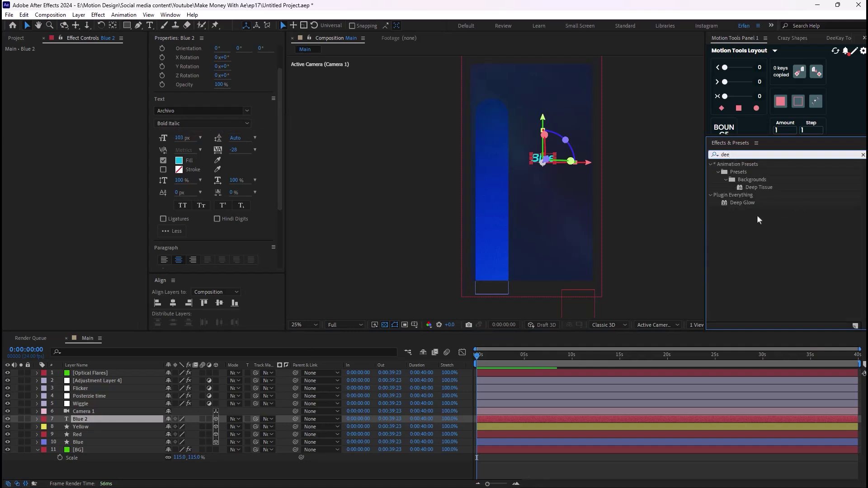
{"action": "left_click_drag", "start_coordinate": [747, 206], "coordinate": [113, 419]}
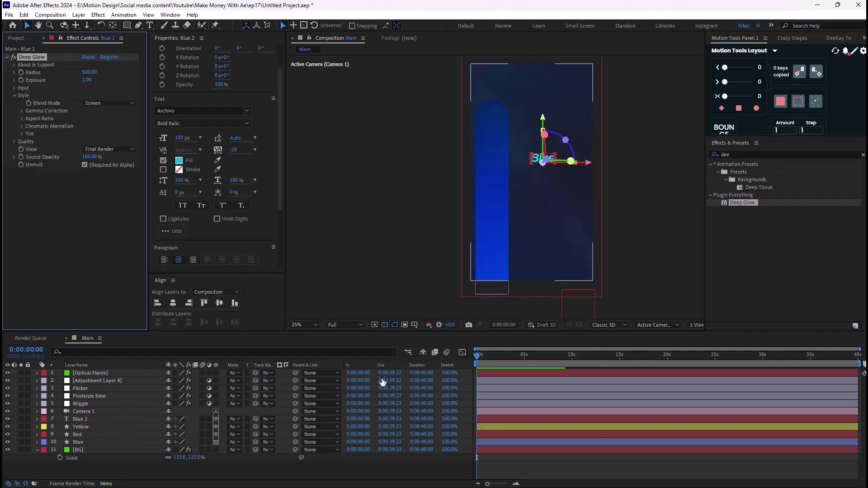
Step: Set the Deep Glow Radius to 150 and its Exposure to 0.3 on the Blue text
{"action": "left_click", "coordinate": [89, 72]}
{"action": "type", "text": "150"}
{"action": "key", "text": "Return"}
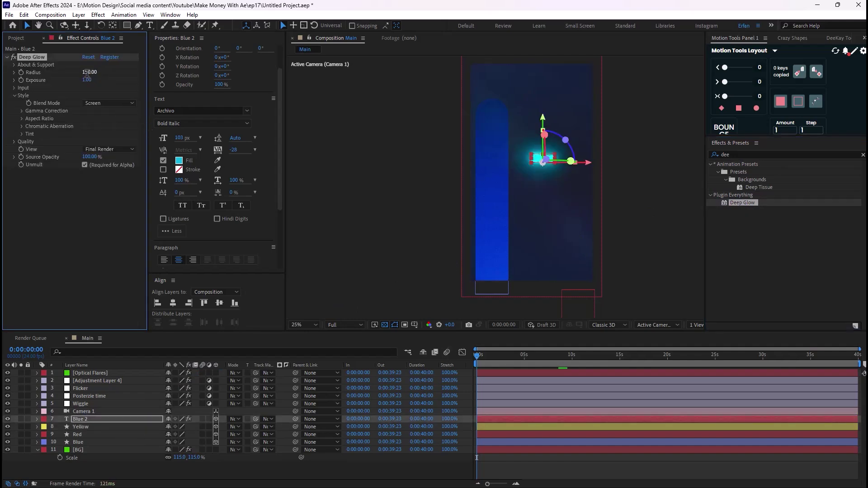
{"action": "left_click", "coordinate": [88, 80]}
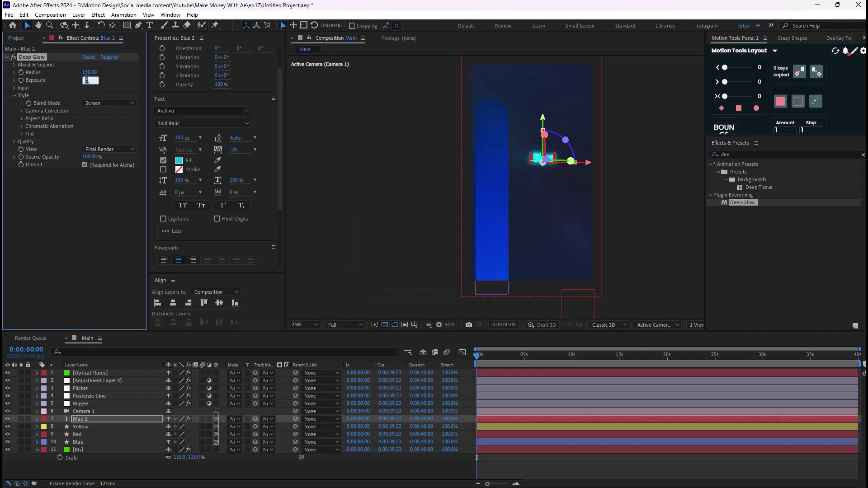
{"action": "type", "text": "0.3"}
{"action": "key", "text": "Return"}
{"action": "left_click", "coordinate": [251, 468]}
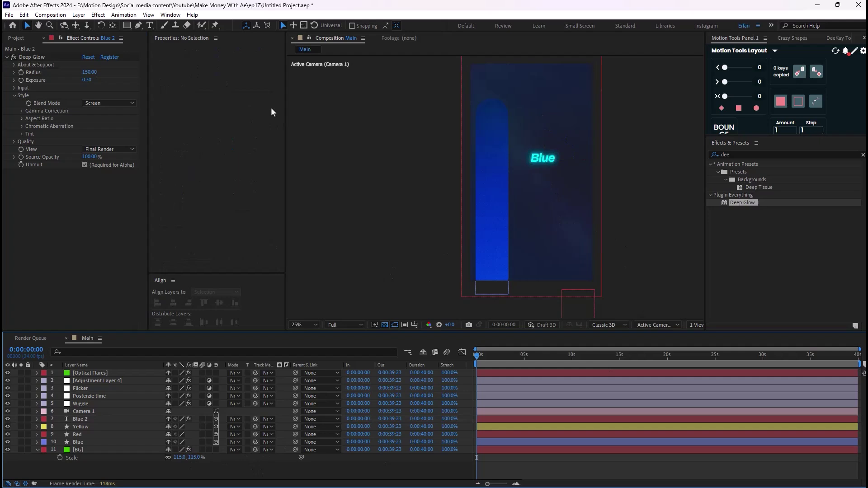
Step: Add the text "This is the color that I use" below the word Blue, in Archivo SemiBold
{"action": "left_click", "coordinate": [150, 25]}
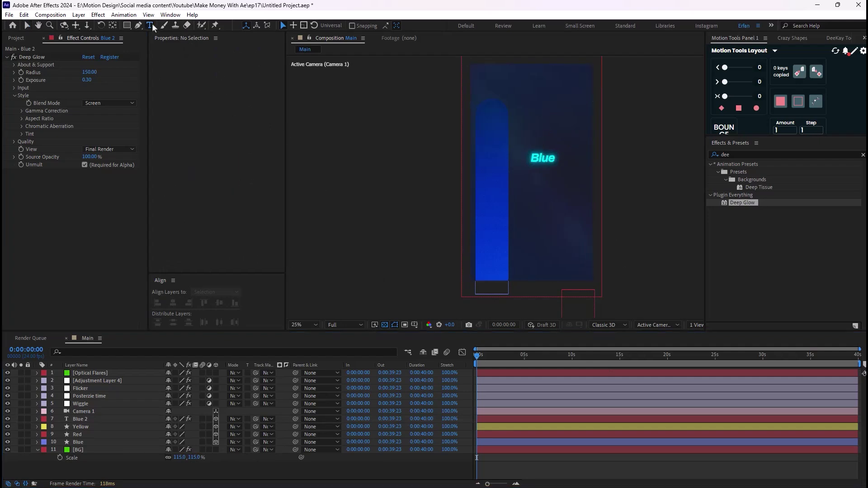
{"action": "left_click", "coordinate": [533, 178]}
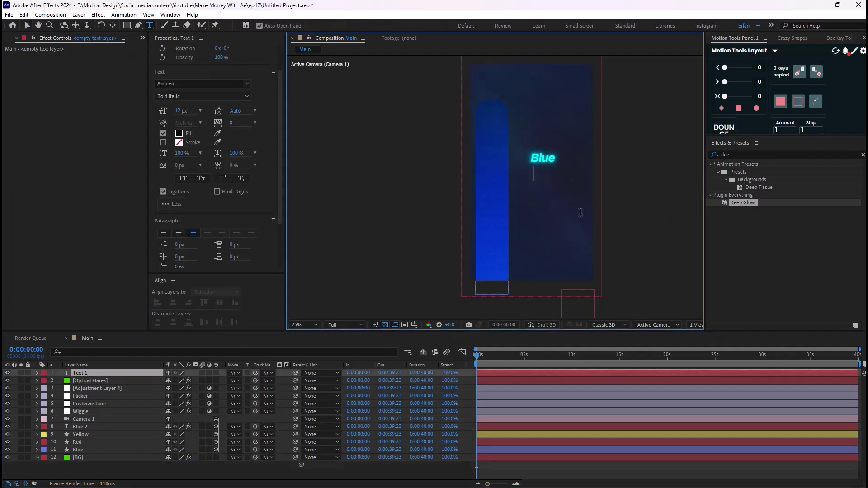
{"action": "left_click", "coordinate": [205, 96]}
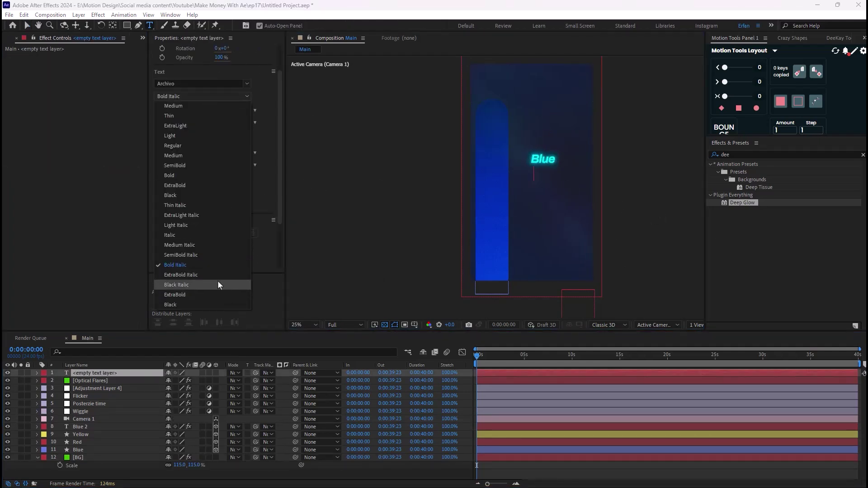
{"action": "left_click", "coordinate": [192, 165]}
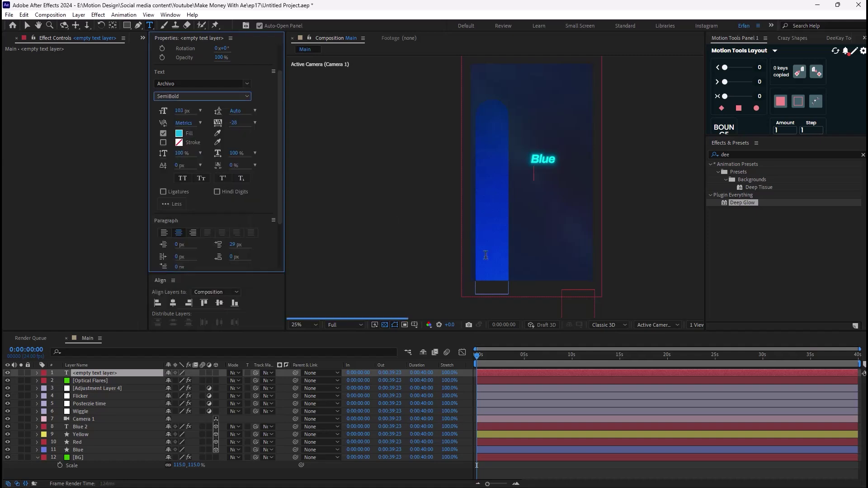
{"action": "type", "text": "T"}
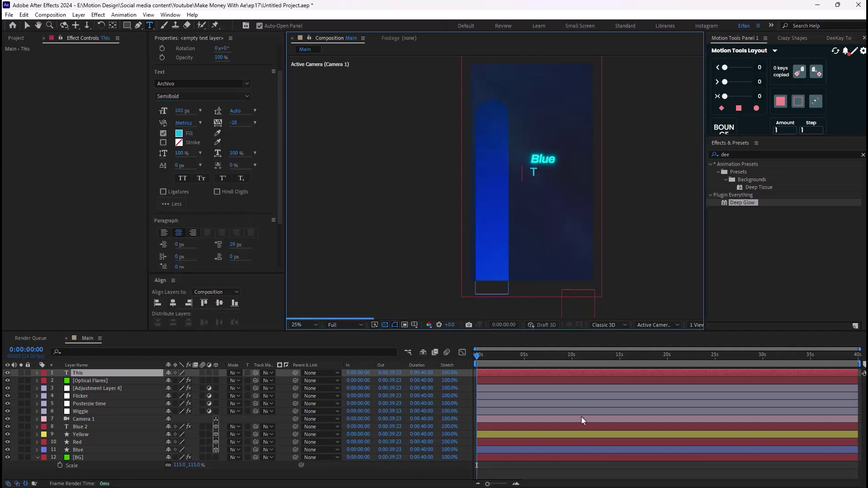
{"action": "type", "text": "his is the"}
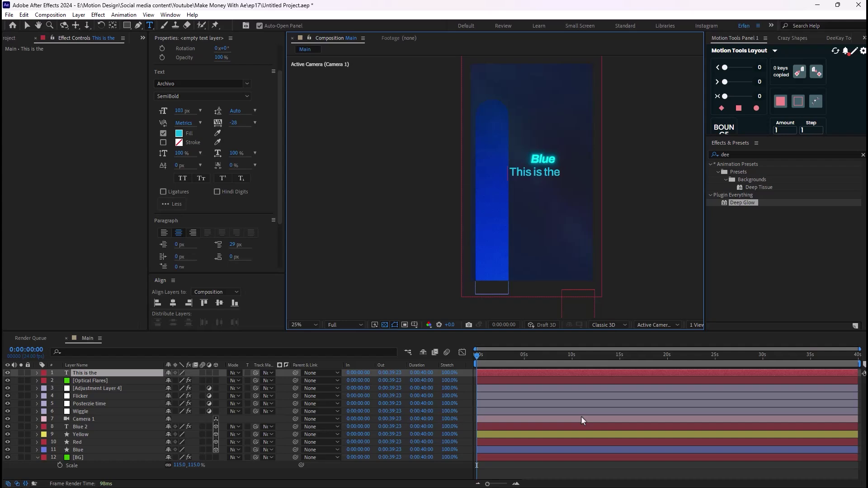
{"action": "type", "text": " color that"}
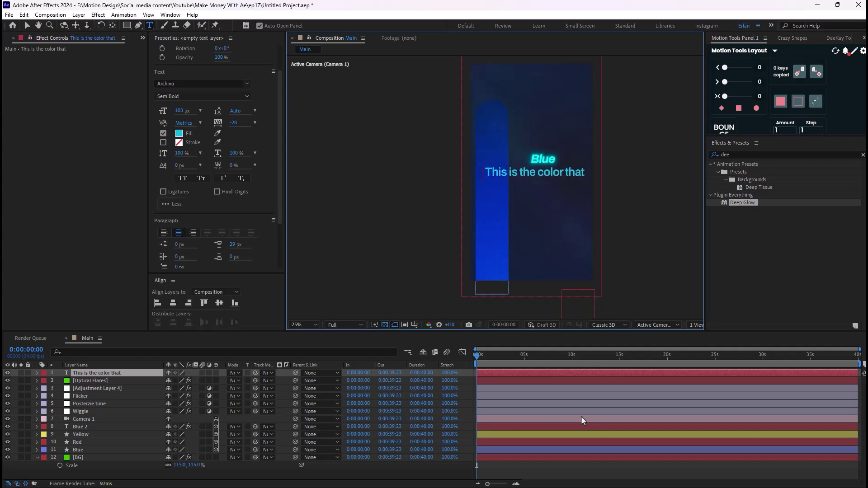
{"action": "type", "text": " I use"}
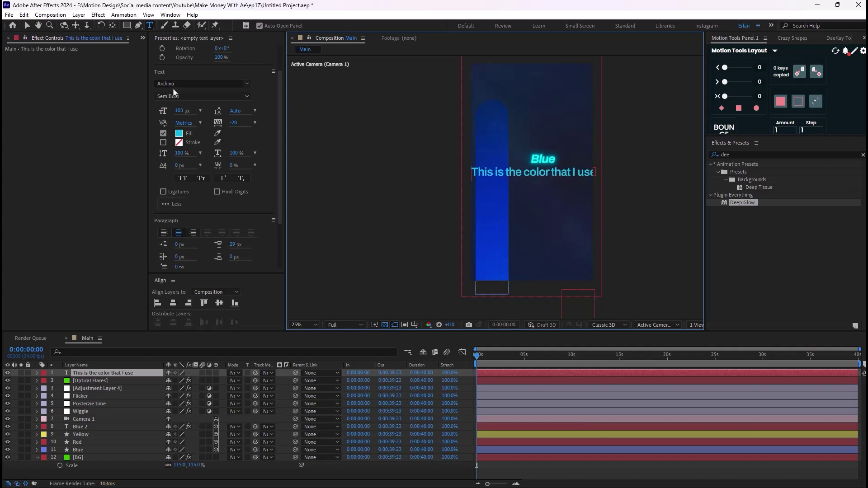
Step: Reduce the caption's font size to 60 px and place it just below the word Blue, clear of the blue bar
{"action": "left_click_drag", "start_coordinate": [180, 110], "coordinate": [168, 111]}
{"action": "left_click", "coordinate": [26, 25]}
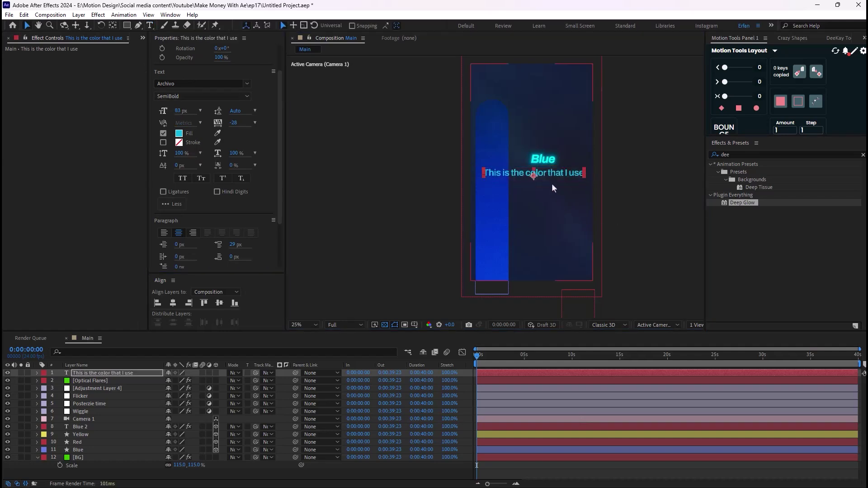
{"action": "left_click_drag", "start_coordinate": [179, 111], "coordinate": [168, 112]}
{"action": "left_click_drag", "start_coordinate": [569, 182], "coordinate": [562, 176]}
Step: Set the caption's fill color to white FFFFFF and nudge it slightly up and right beneath the word Blue
{"action": "left_click", "coordinate": [179, 134]}
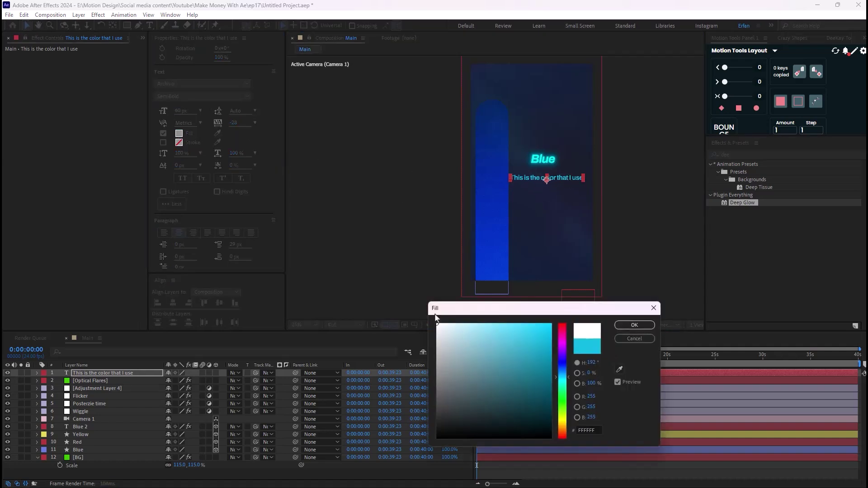
{"action": "key", "text": "Return"}
{"action": "key", "text": "period"}
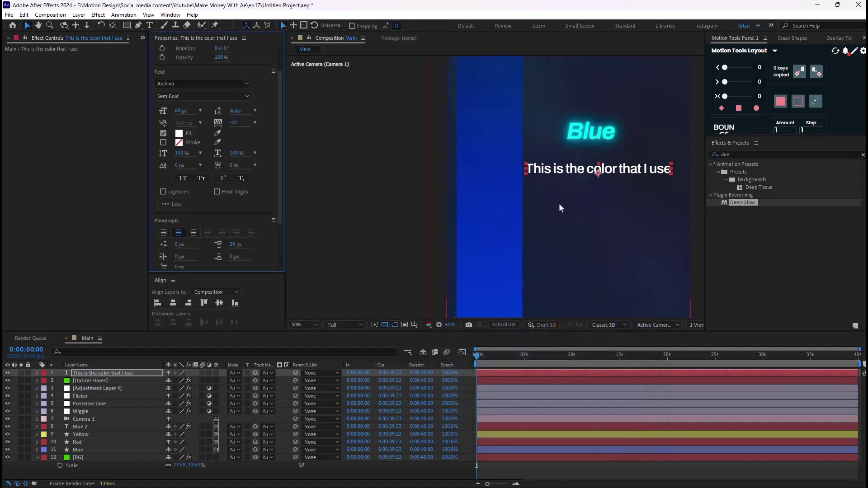
{"action": "left_click_drag", "start_coordinate": [626, 176], "coordinate": [629, 174]}
{"action": "left_click", "coordinate": [598, 135]}
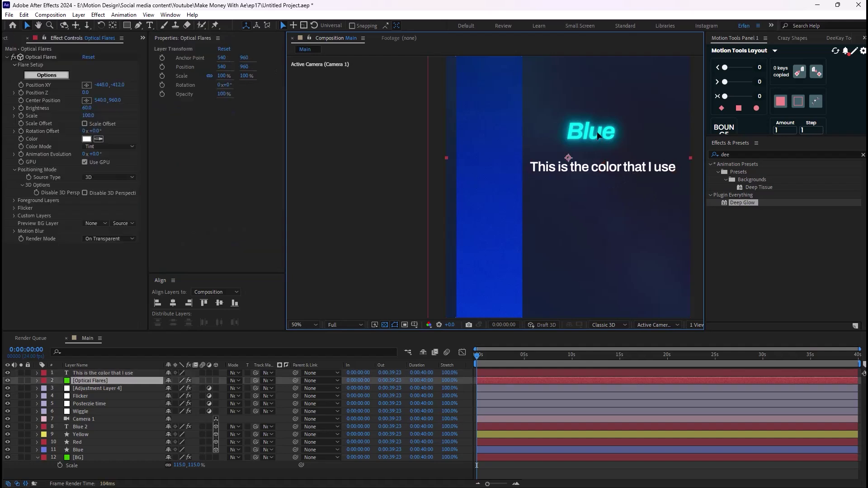
Step: Move the caption layer directly above the Blue text layer, beneath Camera 1, and make it a 3D layer
{"action": "left_click", "coordinate": [83, 426]}
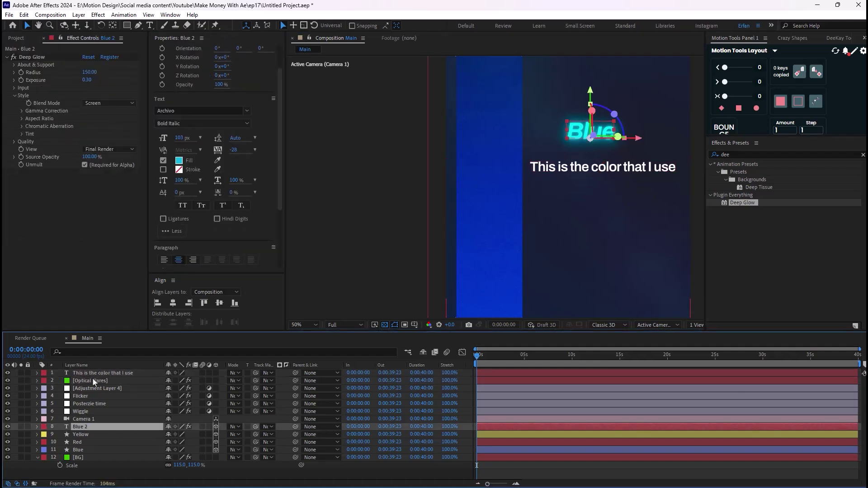
{"action": "left_click_drag", "start_coordinate": [93, 374], "coordinate": [96, 423]}
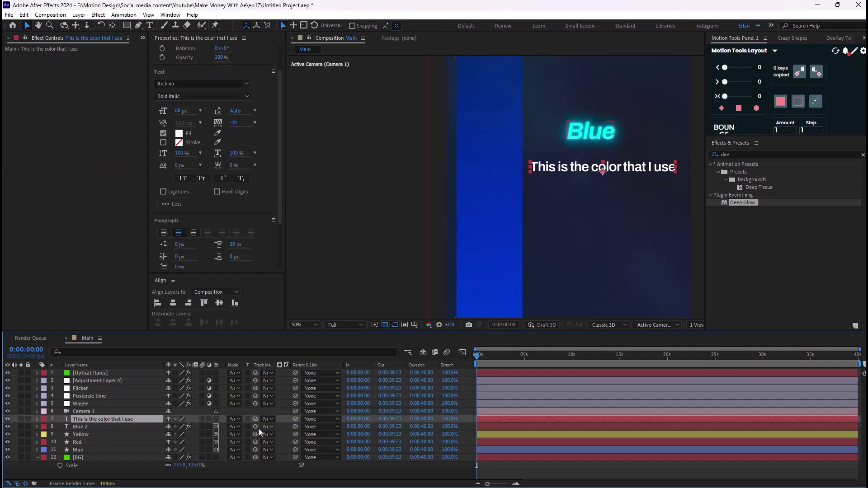
{"action": "left_click", "coordinate": [215, 419]}
Step: Copy the Deep Glow effect from the Blue text onto the caption and shift the word Blue right to center it above the caption
{"action": "left_click", "coordinate": [103, 427]}
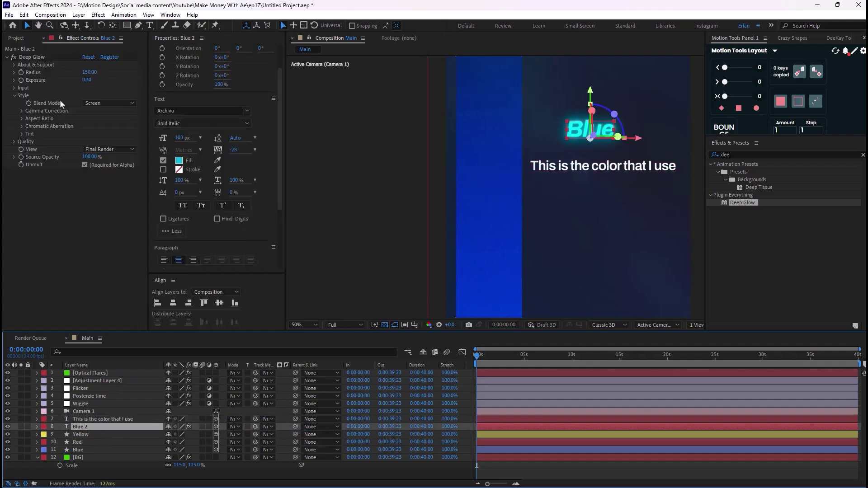
{"action": "left_click", "coordinate": [35, 58]}
{"action": "left_click", "coordinate": [112, 420]}
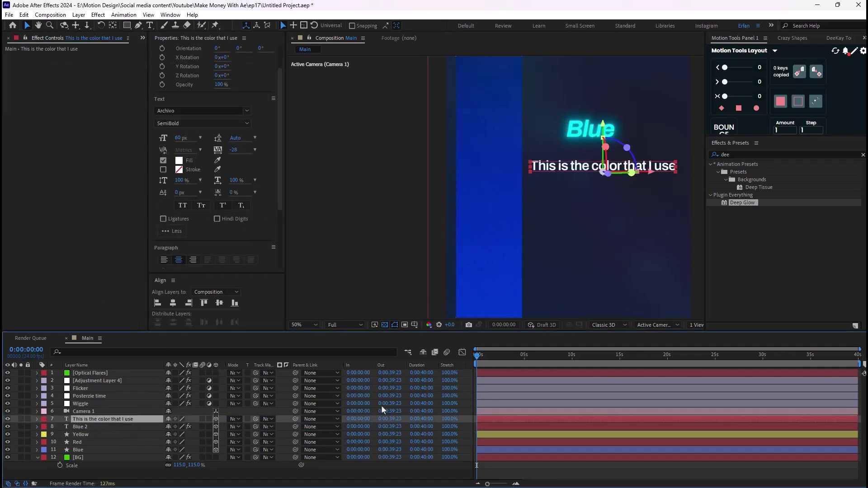
{"action": "key", "text": "ctrl+v"}
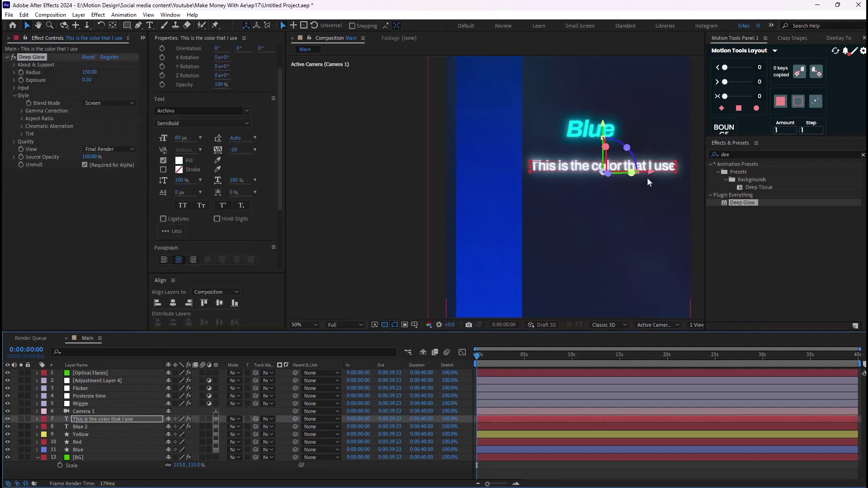
{"action": "left_click", "coordinate": [97, 434]}
Step: Add an Opacity text animator to the caption and set its opacity to 0%
{"action": "left_click", "coordinate": [107, 420]}
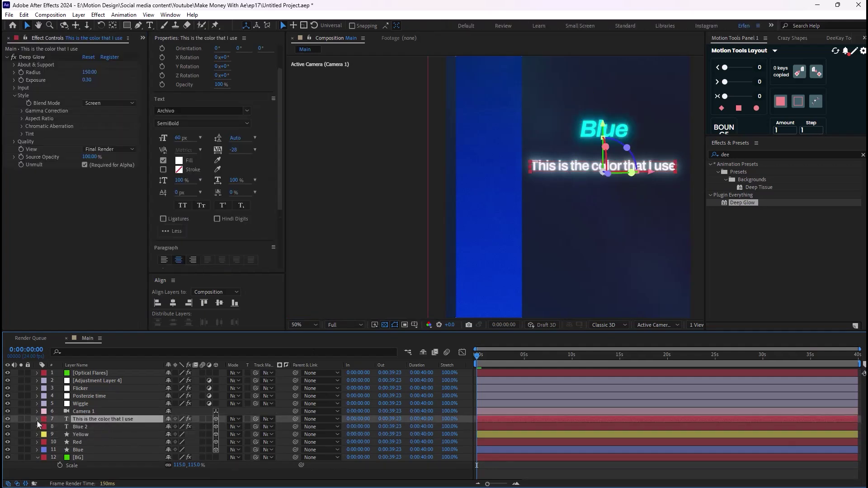
{"action": "left_click", "coordinate": [37, 419]}
{"action": "left_click", "coordinate": [220, 427]}
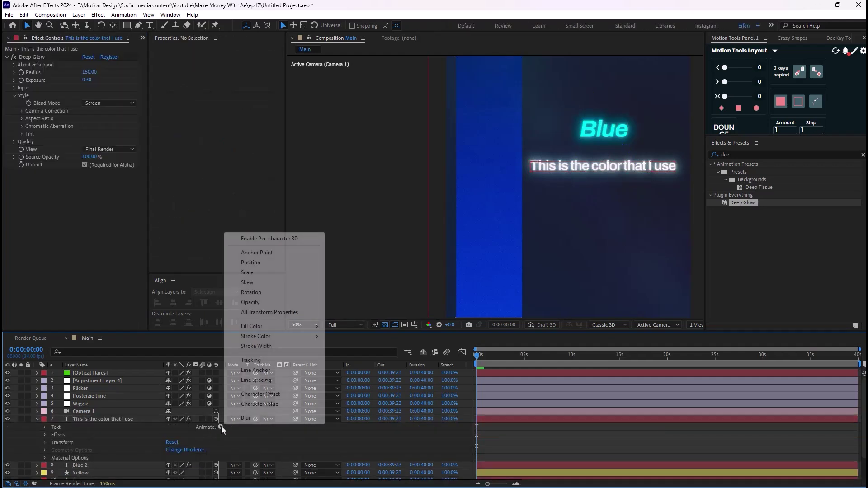
{"action": "left_click", "coordinate": [264, 303]}
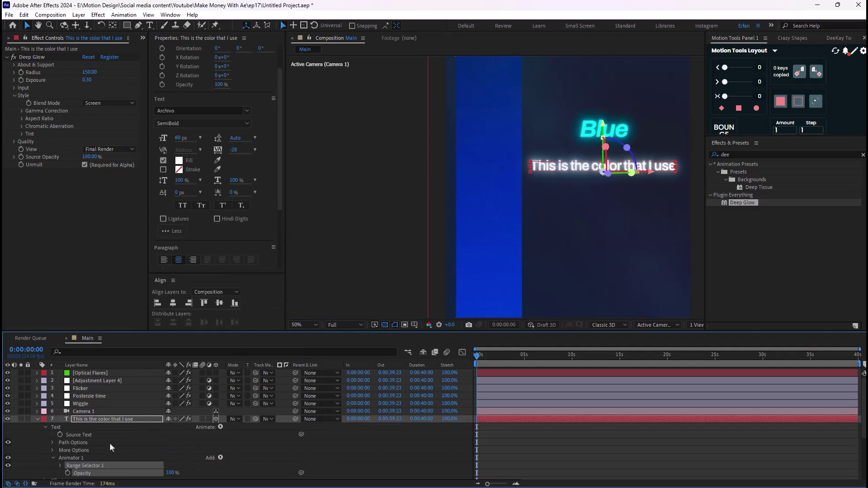
{"action": "left_click", "coordinate": [173, 426]}
{"action": "type", "text": "0"}
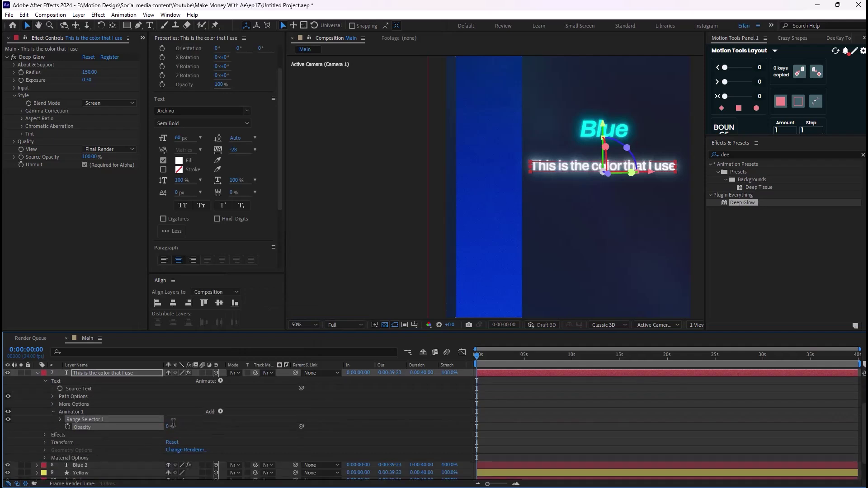
{"action": "key", "text": "Return"}
Step: Keyframe the caption's Range Selector Start from 0% at 0:00:00:00 to 100% at 0:00:00:23
{"action": "left_click", "coordinate": [61, 420]}
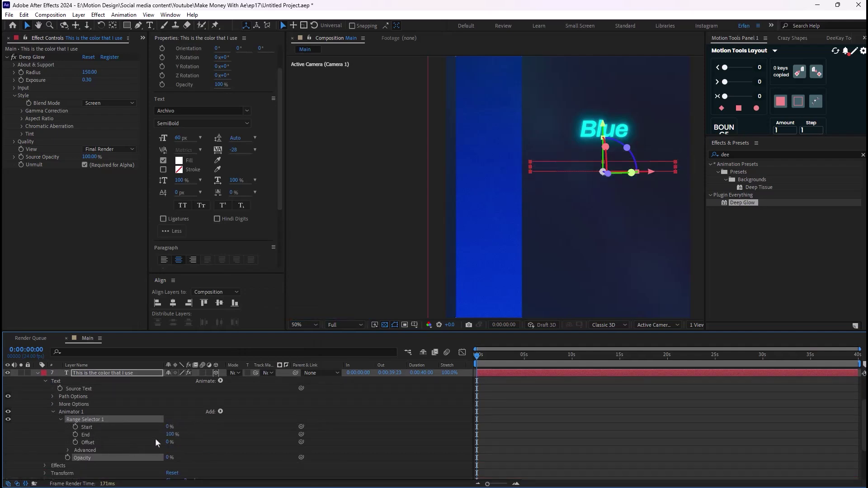
{"action": "left_click", "coordinate": [76, 427]}
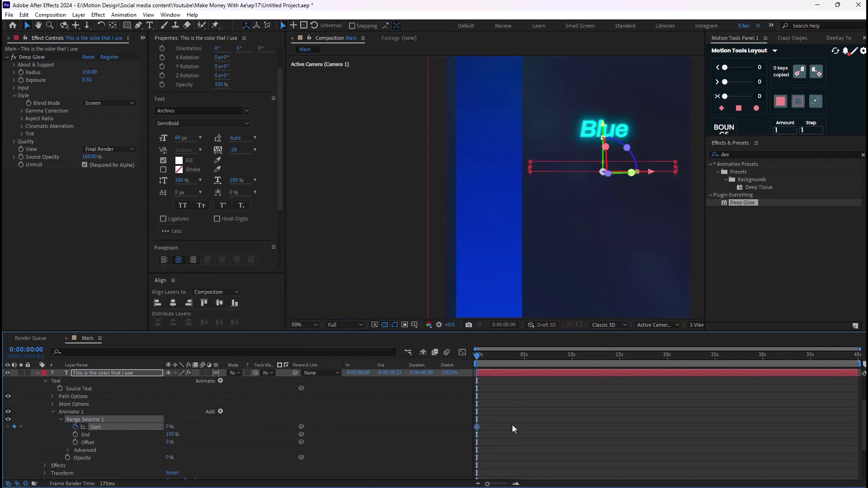
{"action": "mouse_move", "coordinate": [484, 362]}
{"action": "left_mouse_down"}
{"action": "mouse_move", "coordinate": [501, 363]}
{"action": "mouse_move", "coordinate": [486, 363]}
{"action": "left_mouse_up"}
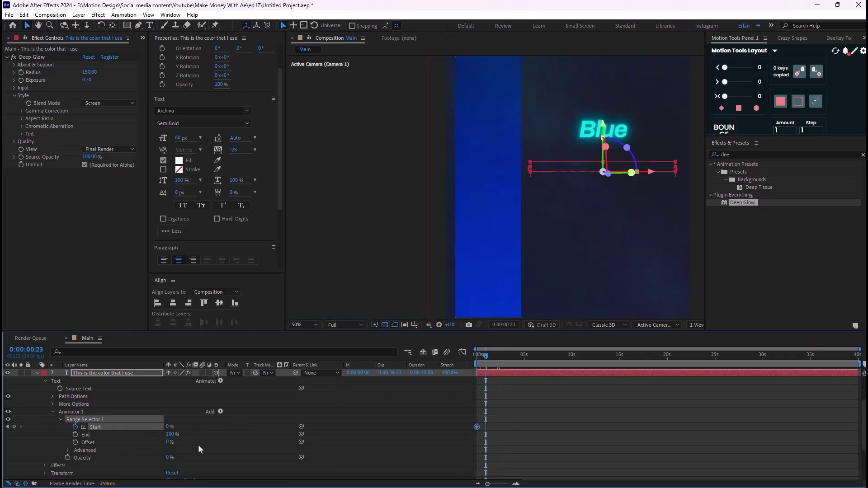
{"action": "left_click_drag", "start_coordinate": [168, 427], "coordinate": [367, 421]}
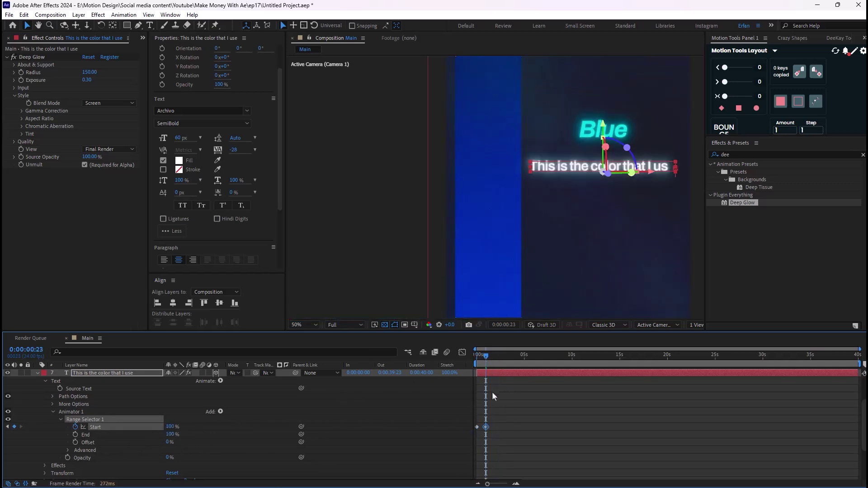
Step: Return to the start of the timeline and review the caption's letter-by-letter reveal in the full composition
{"action": "key", "text": "comma"}
{"action": "left_click", "coordinate": [549, 398]}
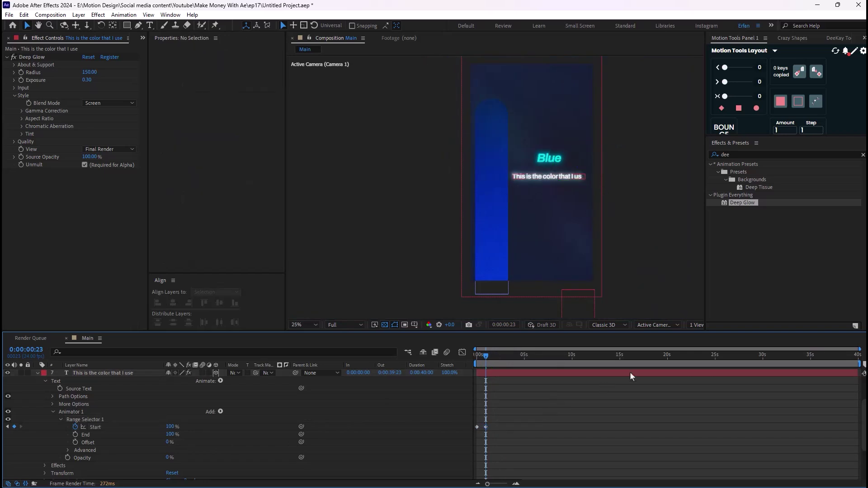
{"action": "double_click", "coordinate": [124, 375]}
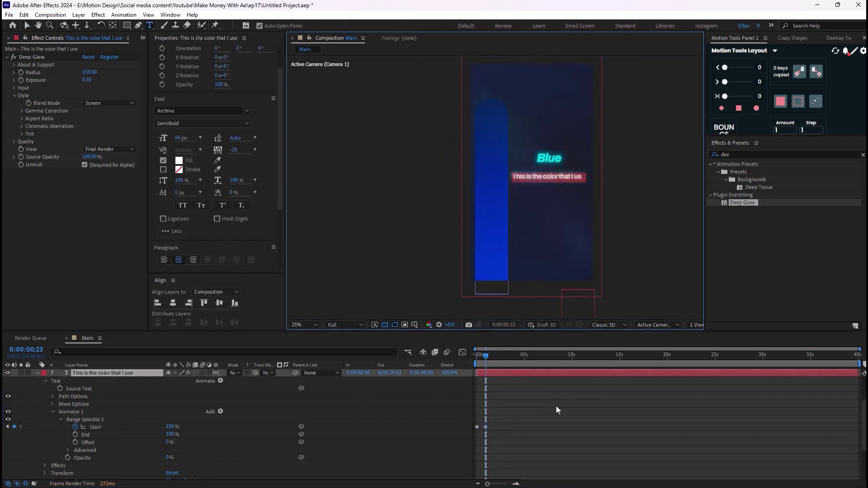
{"action": "left_click", "coordinate": [552, 404]}
{"action": "left_click", "coordinate": [110, 373]}
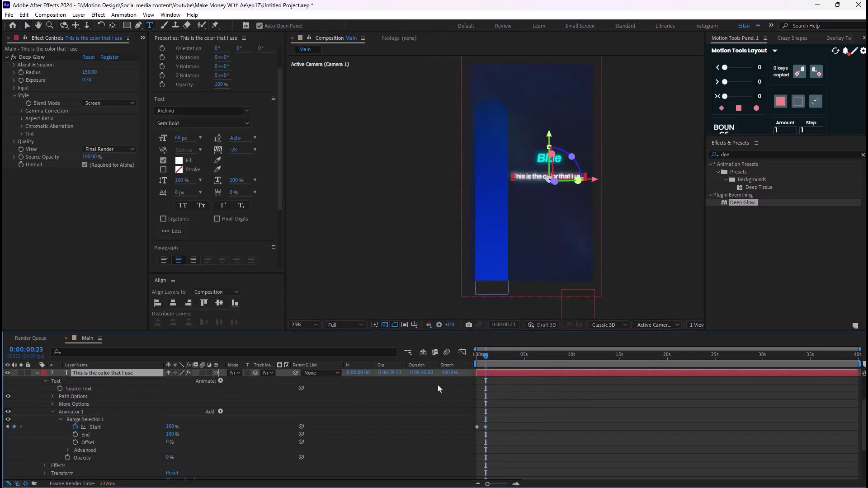
{"action": "left_click_drag", "start_coordinate": [490, 354], "coordinate": [421, 357]}
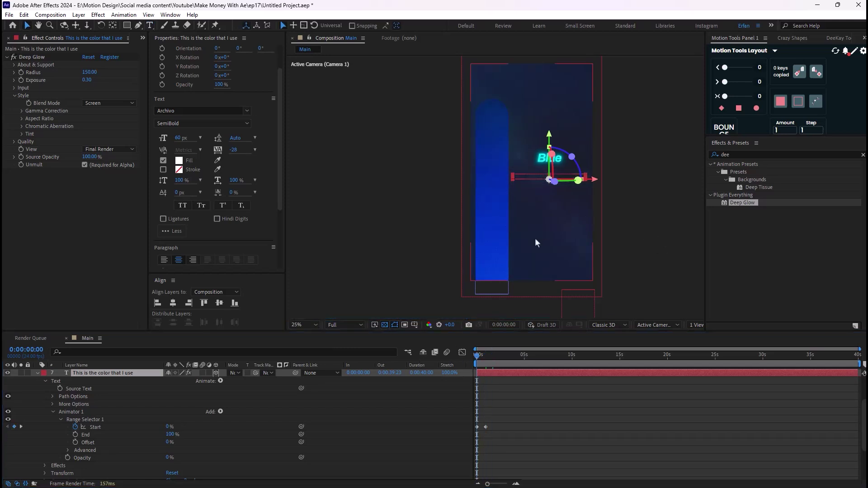
{"action": "left_click", "coordinate": [640, 209]}
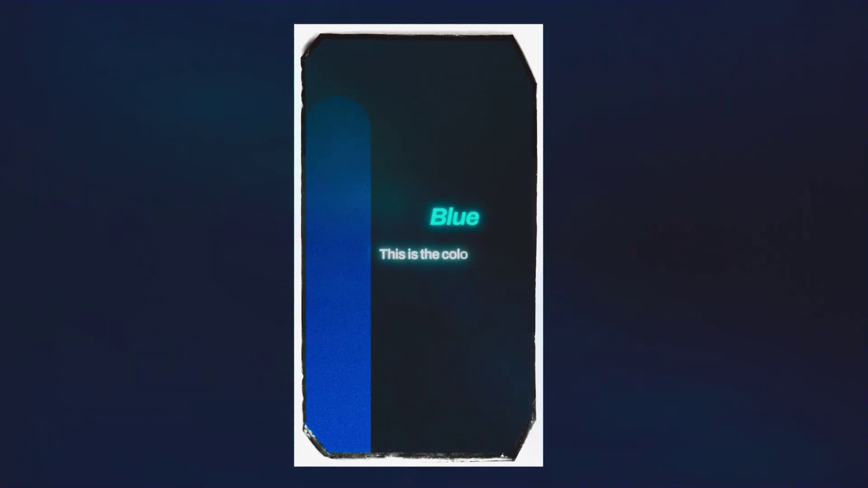